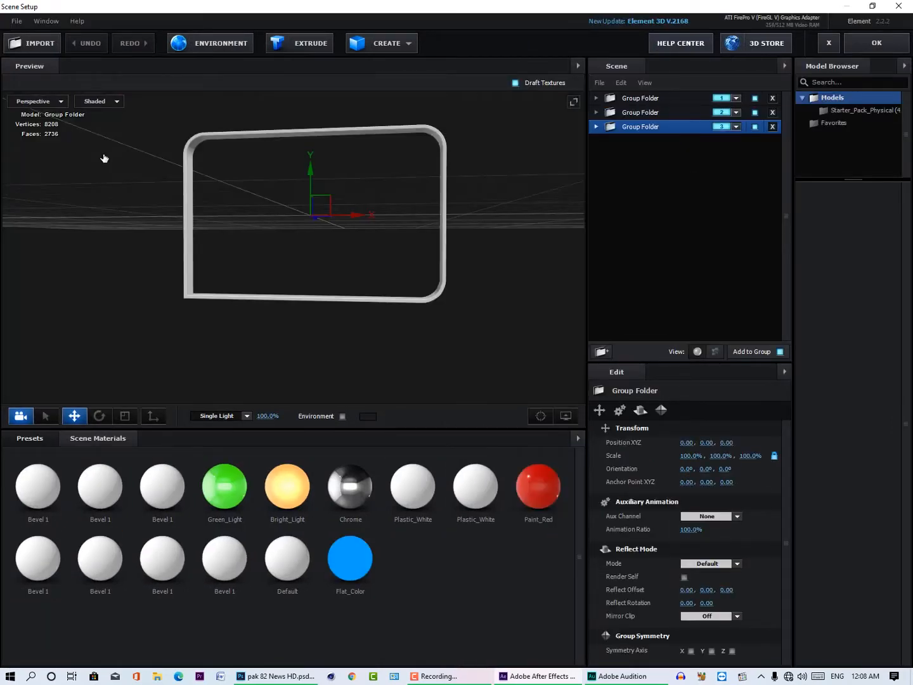
# Step: Create a new material among the scene materials and select it for editing
pyautogui.click(217, 479)
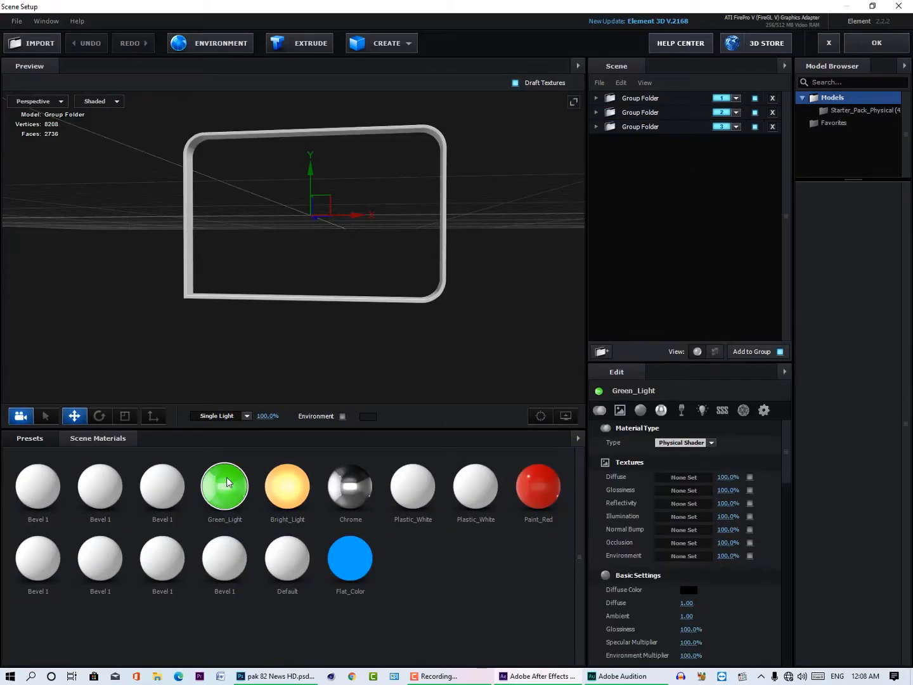
pyautogui.rightClick(442, 561)
pyautogui.click(465, 568)
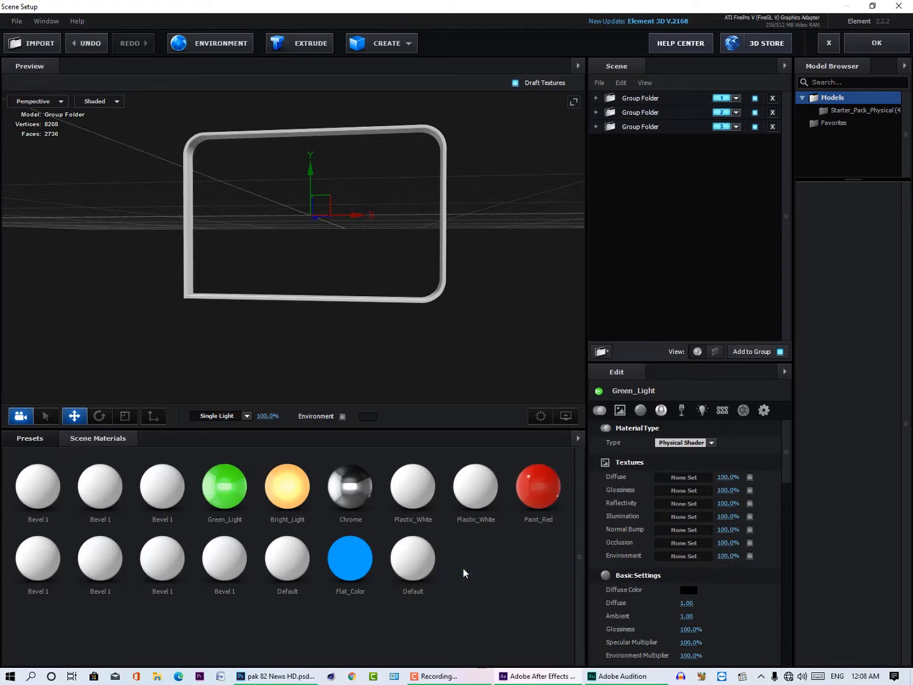
pyautogui.click(419, 569)
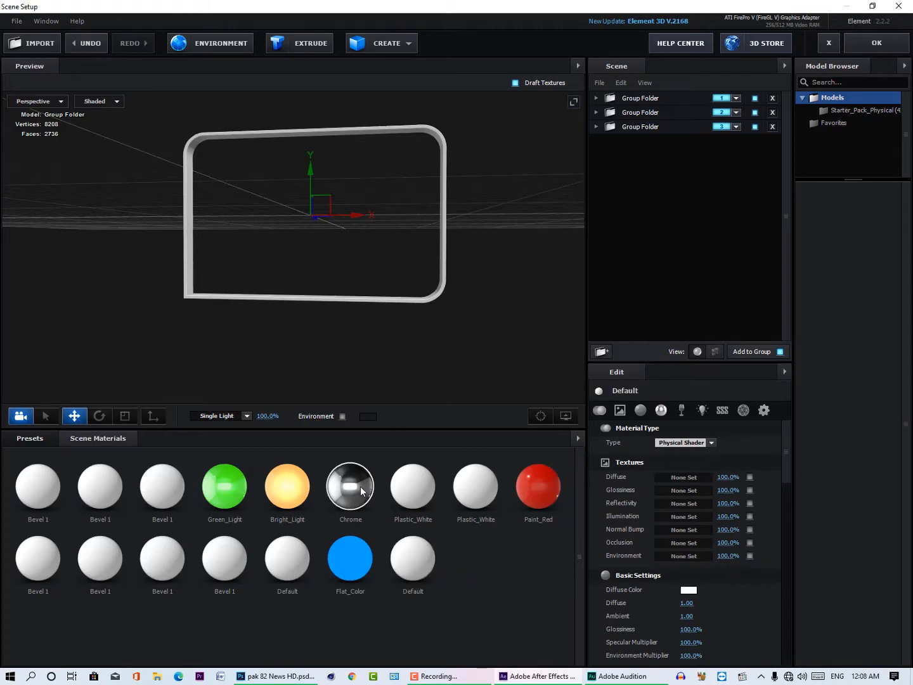
pyautogui.moveTo(351, 487); pyautogui.dragTo(377, 513)
# Step: Expand the third group folder and duplicate its frame model
pyautogui.click(629, 126)
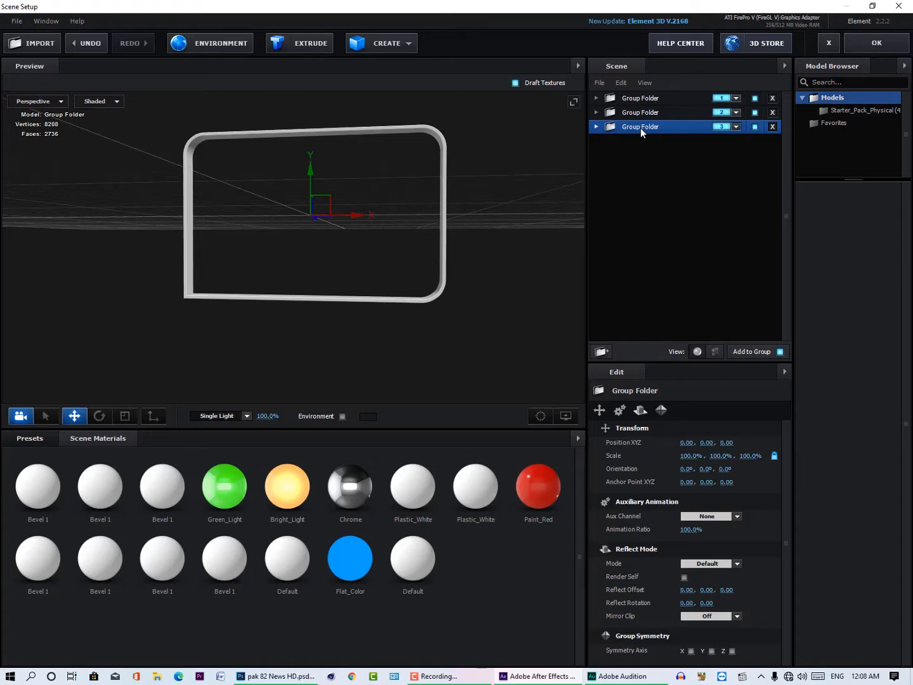
pyautogui.moveTo(459, 323); pyautogui.dragTo(521, 323)
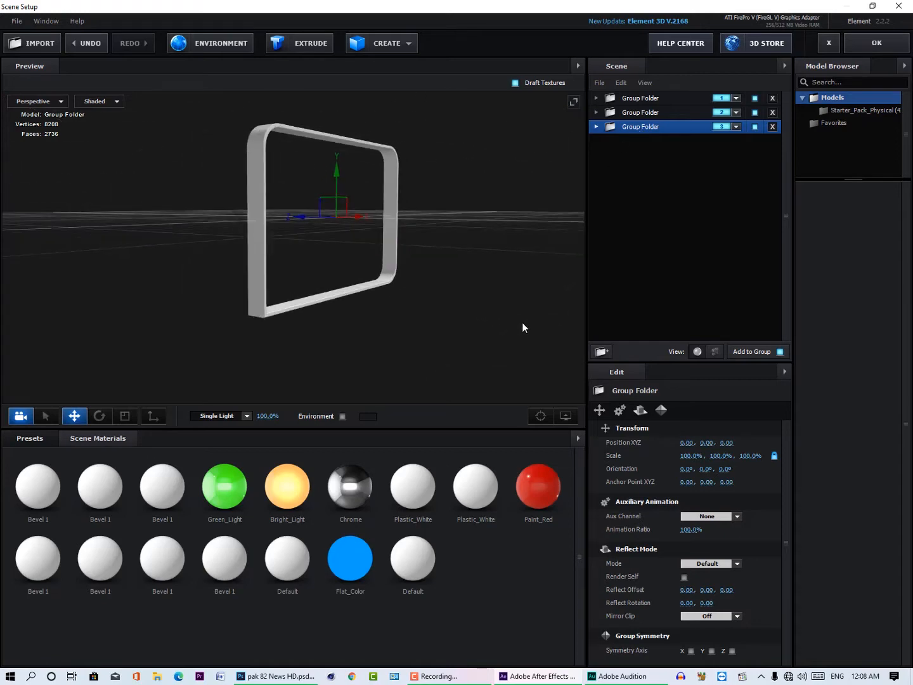
pyautogui.click(601, 126)
pyautogui.click(635, 139)
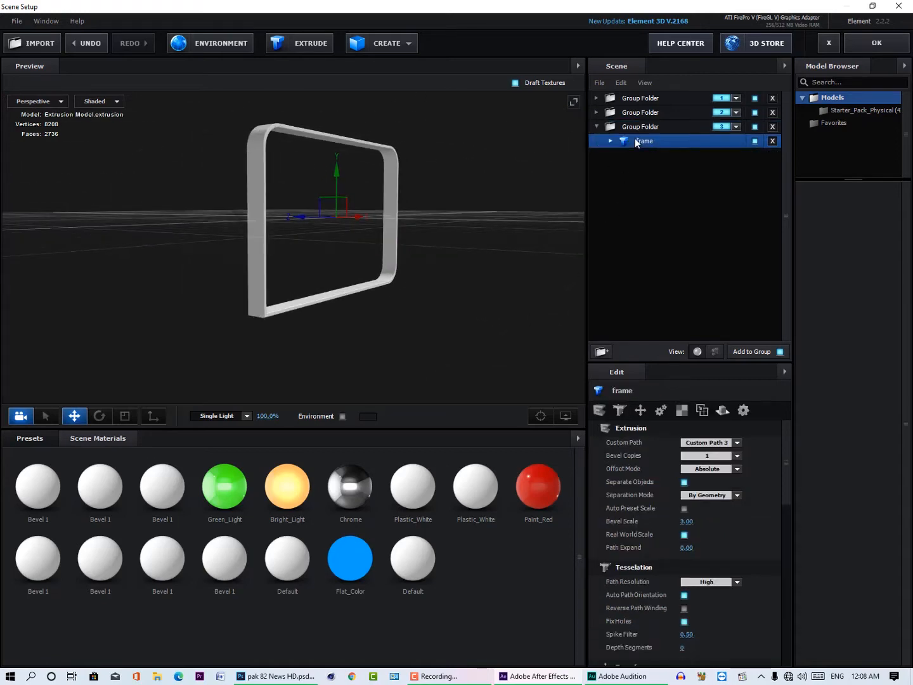
pyautogui.hotkey('ctrl', 'd')
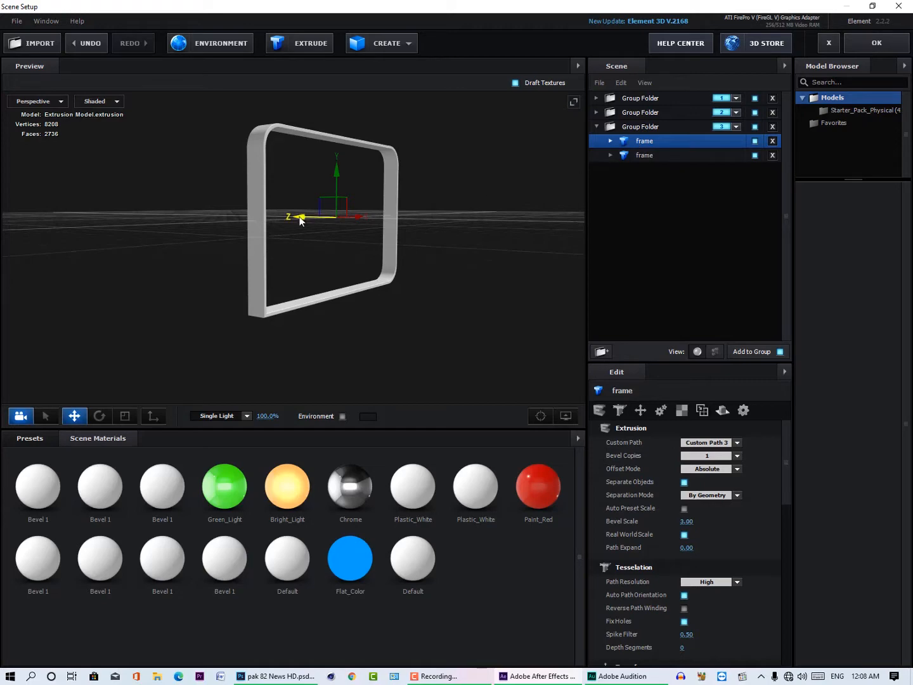
# Step: Try the Chrome material on the upper frame copy, and assign that frame to auxiliary animation Channel 1
pyautogui.moveTo(350, 485); pyautogui.dragTo(654, 143)
pyautogui.moveTo(437, 279); pyautogui.dragTo(377, 279)
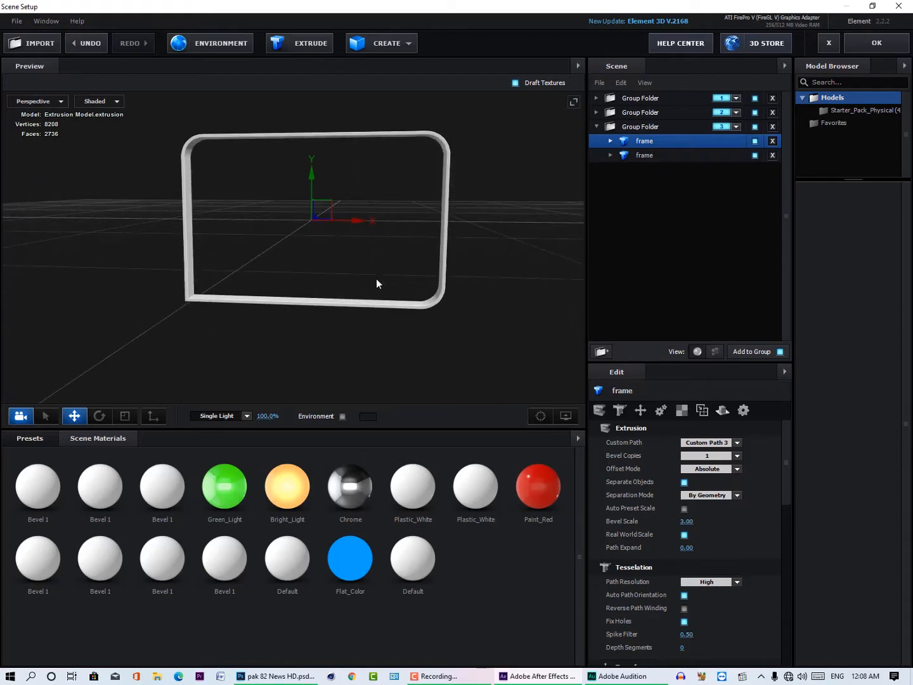
pyautogui.click(638, 153)
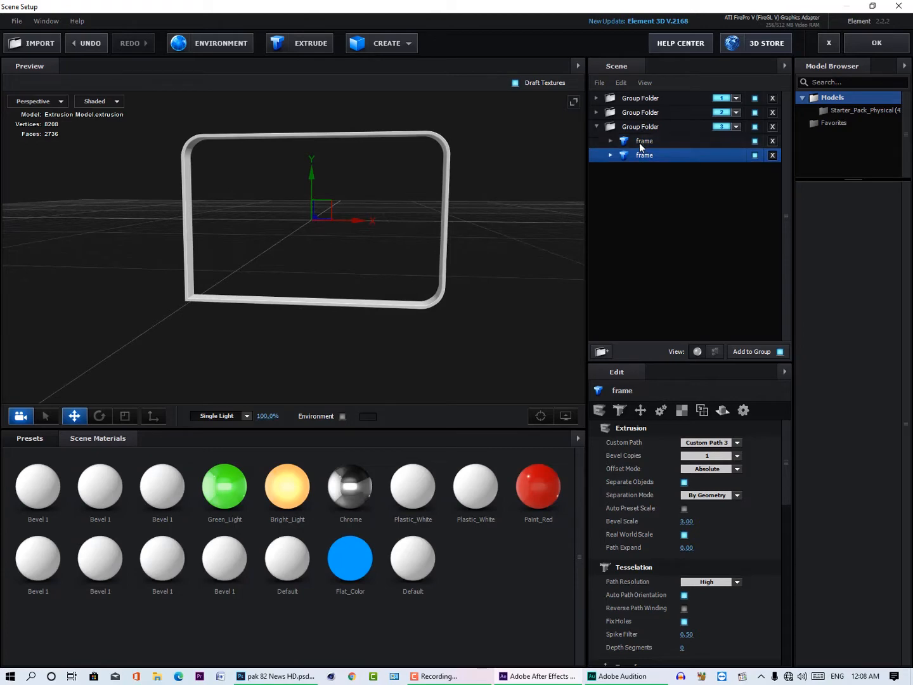
pyautogui.click(640, 140)
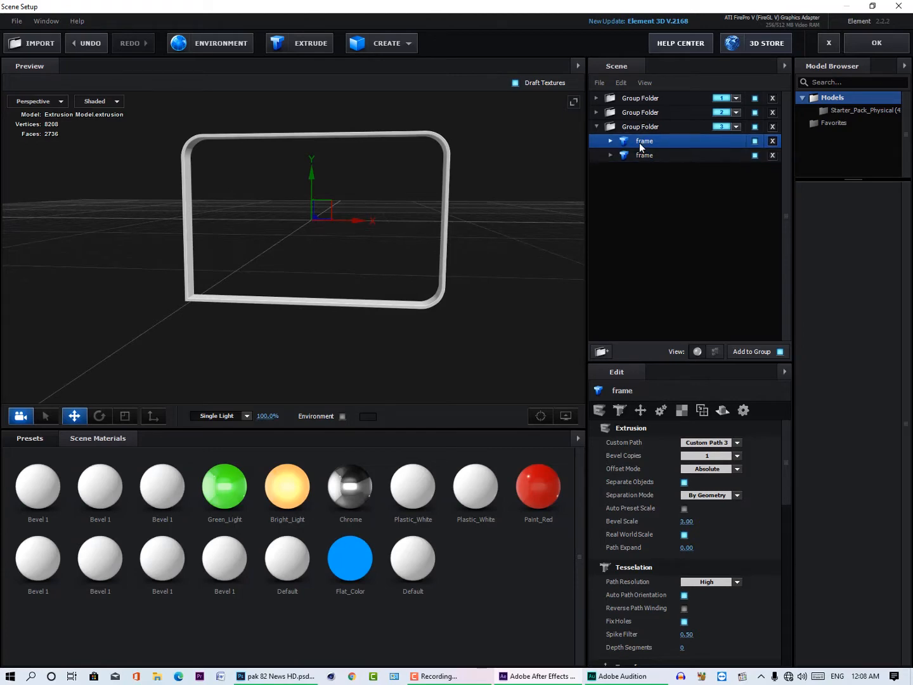
pyautogui.rightClick(639, 143)
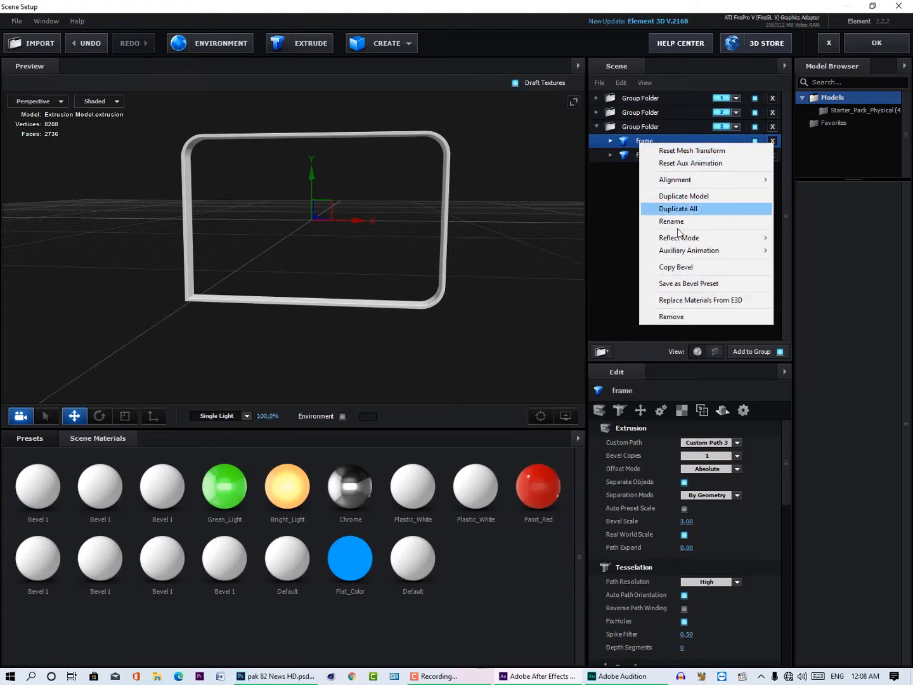
pyautogui.moveTo(689, 254)
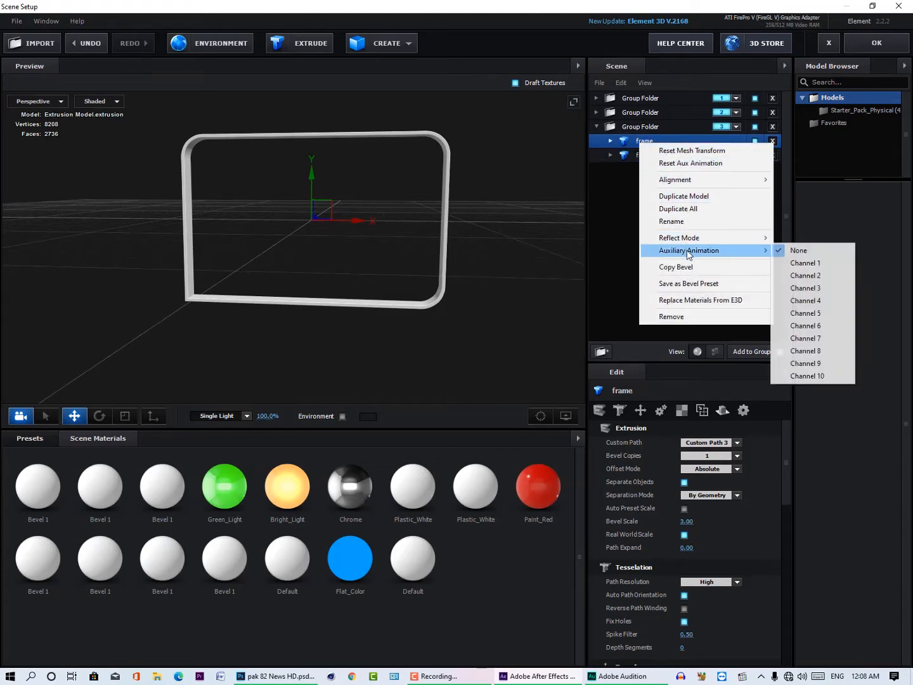
pyautogui.click(799, 263)
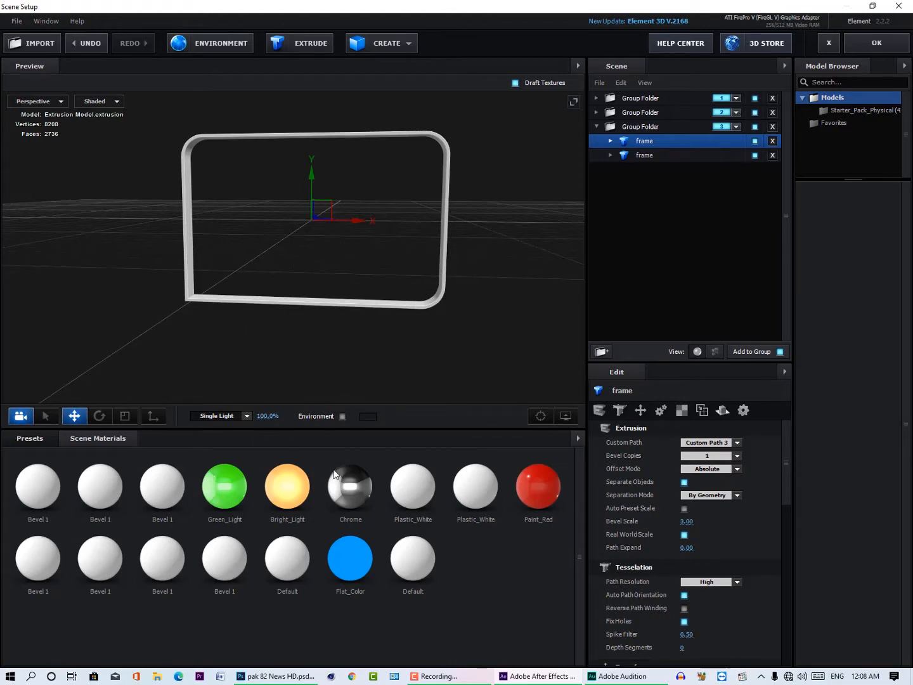
# Step: Apply the new Default material to the lower frame copy, setting its reflectivity intensity to 51% and refraction intensity to 17%
pyautogui.click(410, 554)
pyautogui.moveTo(412, 564); pyautogui.dragTo(649, 155)
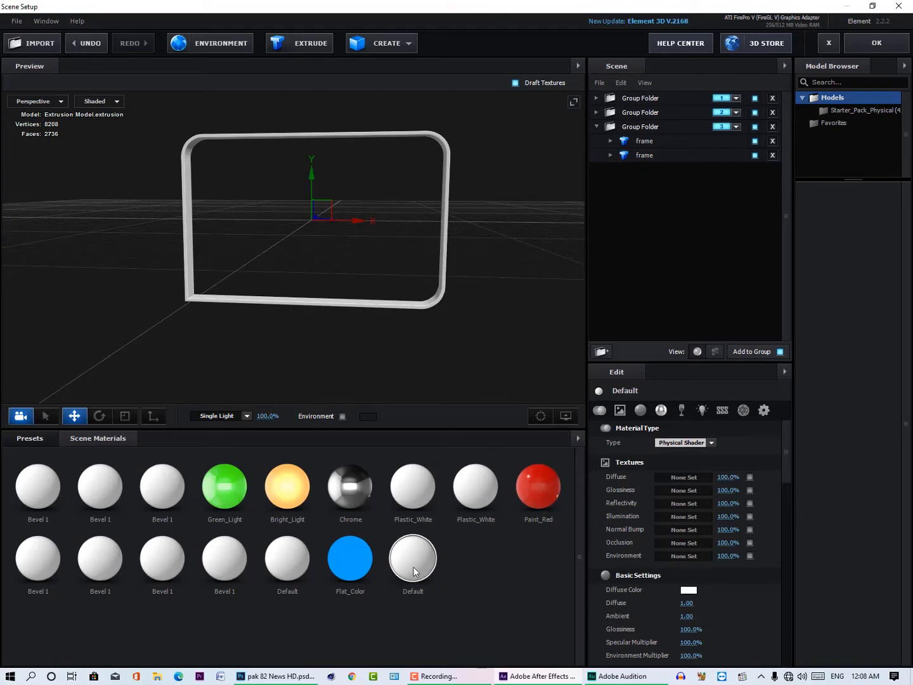
pyautogui.scroll(-3, 714, 602)
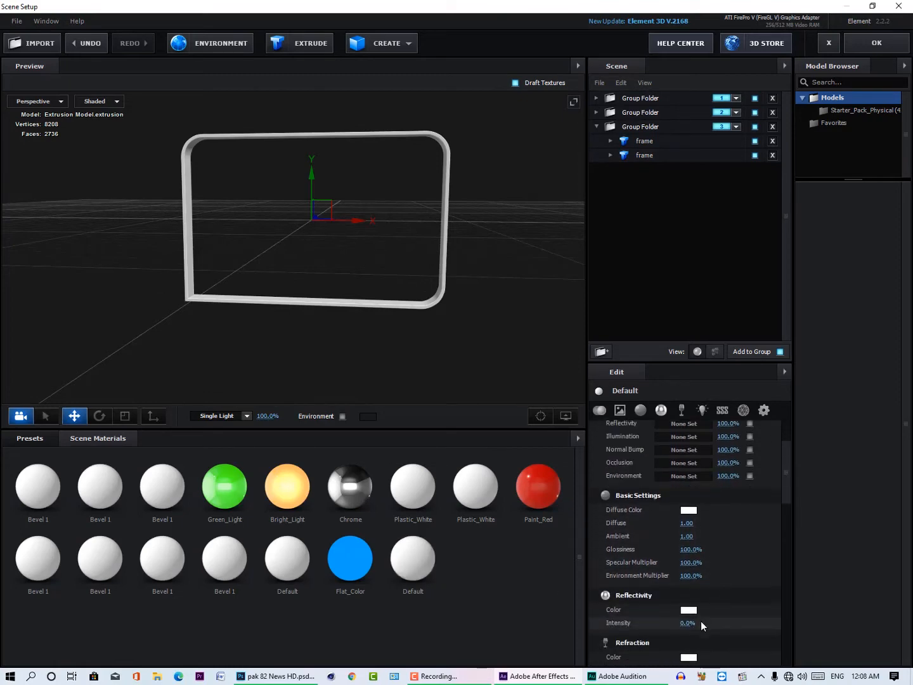
pyautogui.moveTo(689, 623); pyautogui.dragTo(710, 622)
pyautogui.moveTo(237, 352); pyautogui.dragTo(266, 355)
pyautogui.scroll(-2, 666, 584)
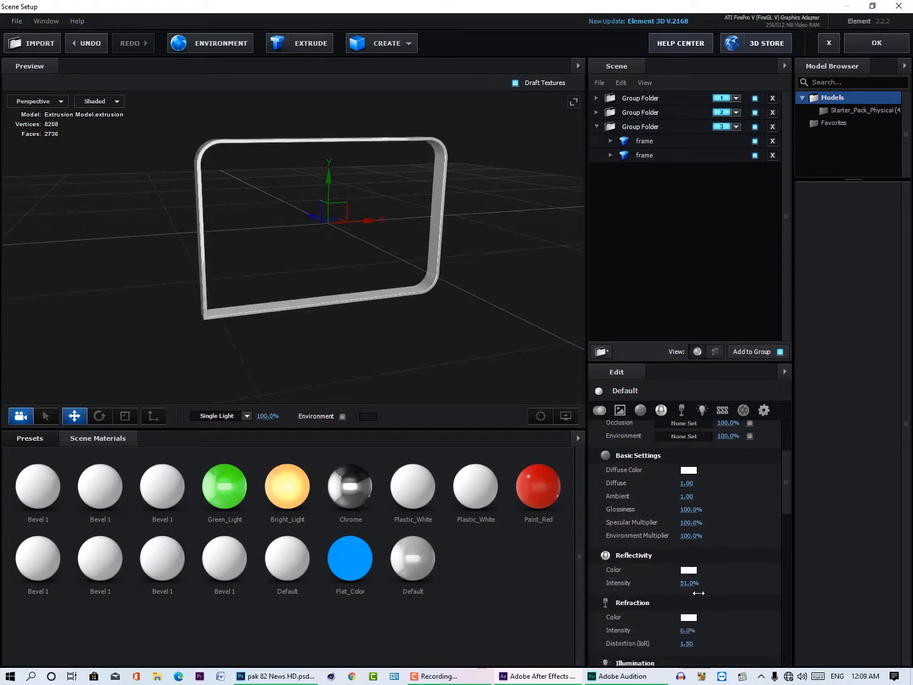
pyautogui.moveTo(685, 631)
pyautogui.mouseDown()
pyautogui.moveTo(693, 631)
pyautogui.moveTo(687, 631)
pyautogui.mouseUp()
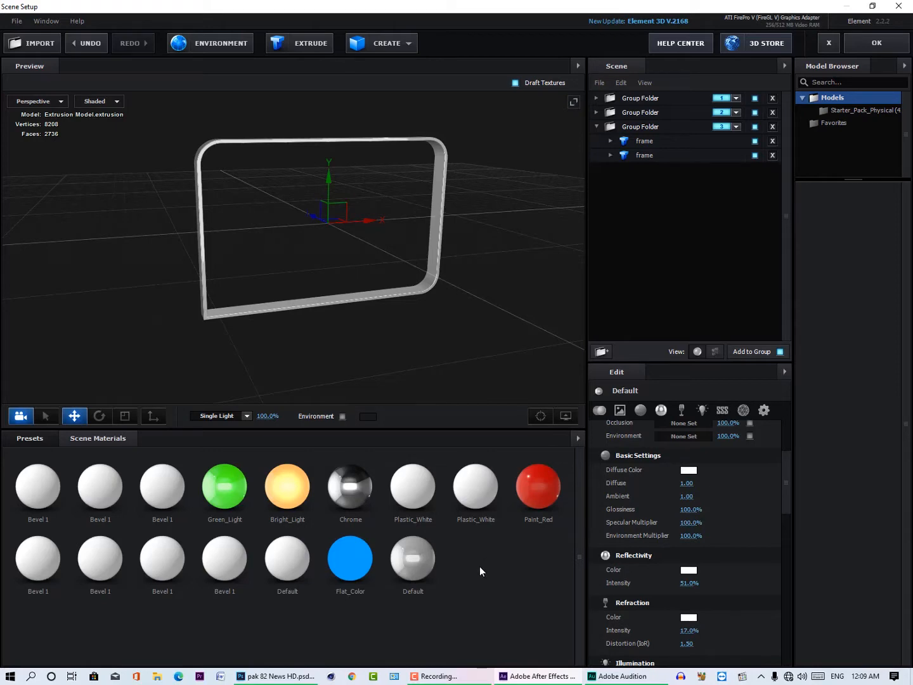
# Step: Create another new material and set its diffuse colour to pure red
pyautogui.click(529, 491)
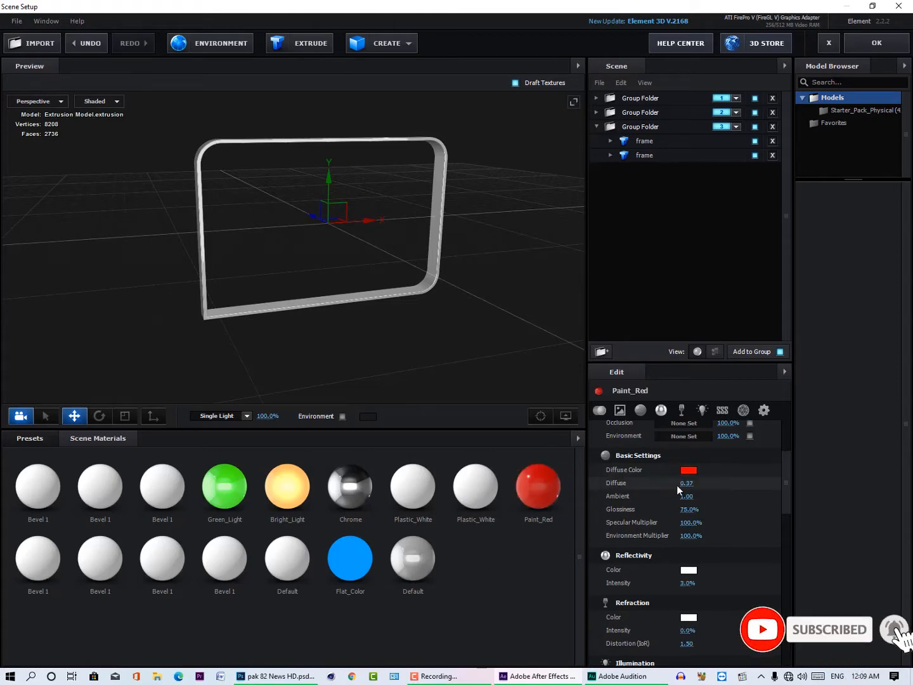
pyautogui.rightClick(493, 595)
pyautogui.click(515, 599)
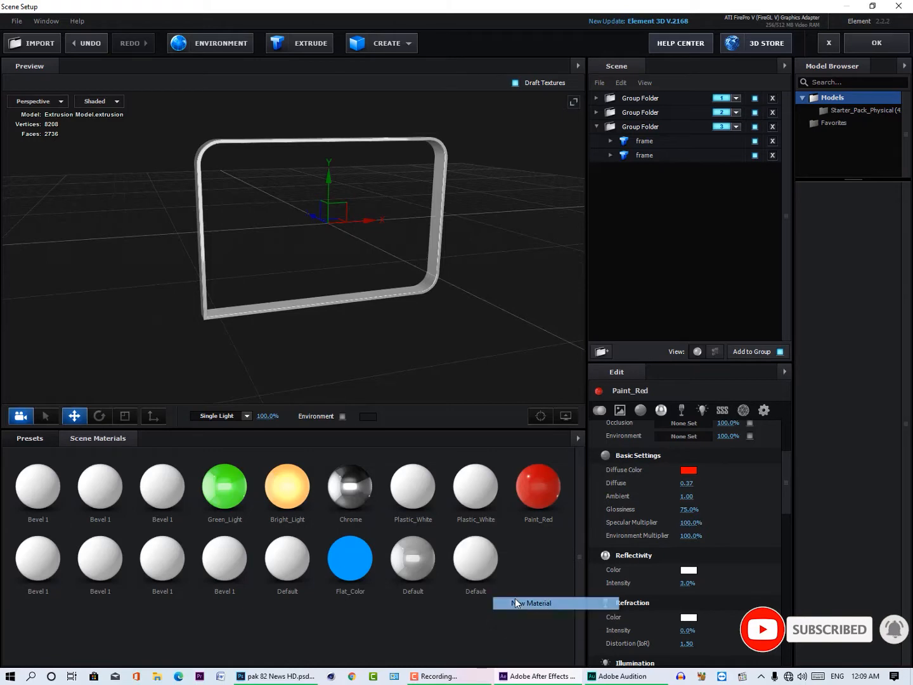
pyautogui.click(488, 558)
pyautogui.click(688, 471)
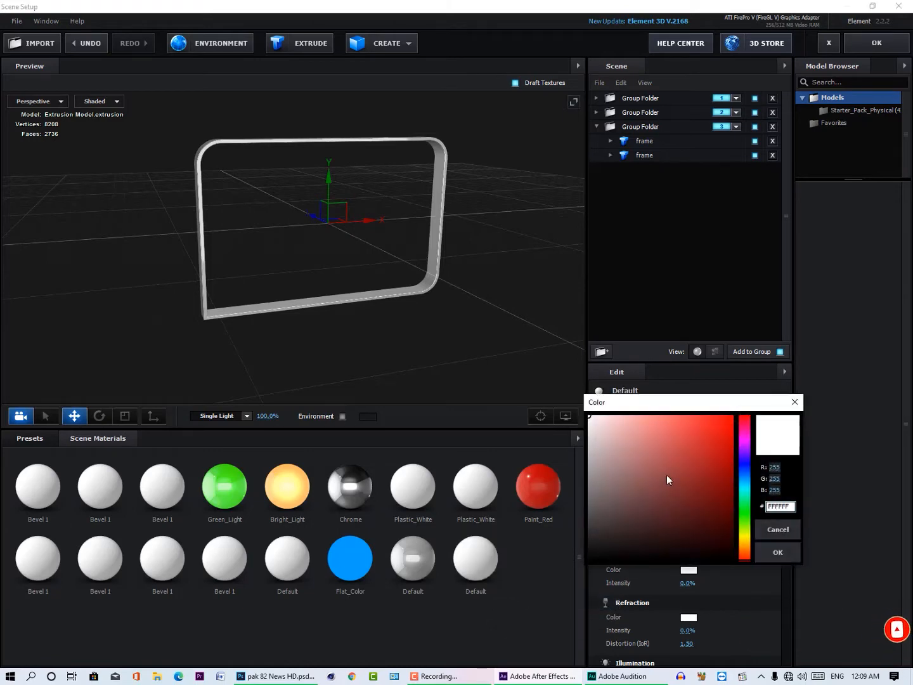
pyautogui.click(733, 417)
pyautogui.click(784, 556)
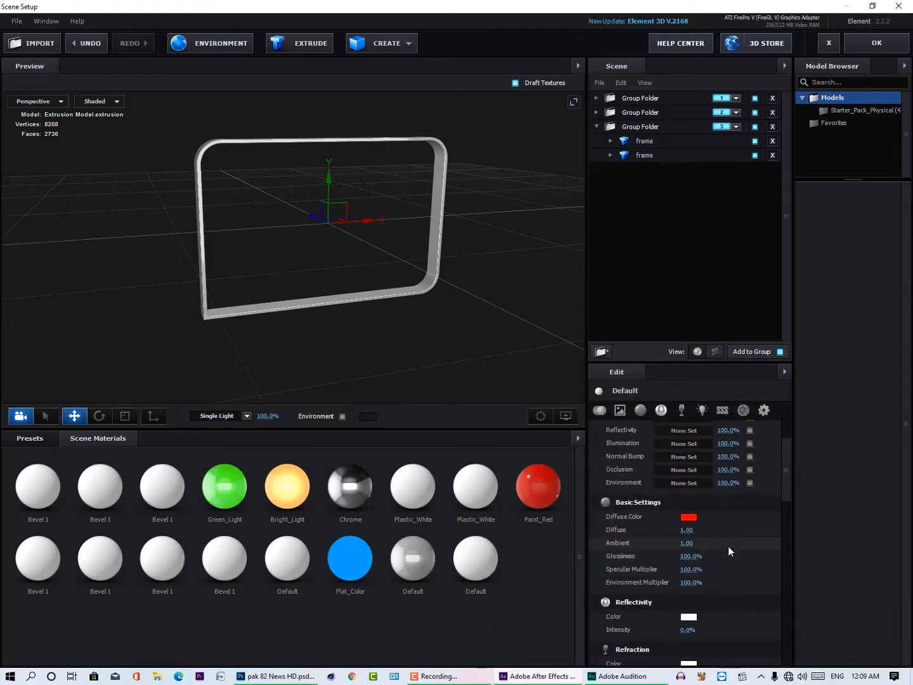
# Step: Try the Standard Shader type on the new red material, and return it to Physical Shader
pyautogui.scroll(3, 728, 545)
pyautogui.click(697, 445)
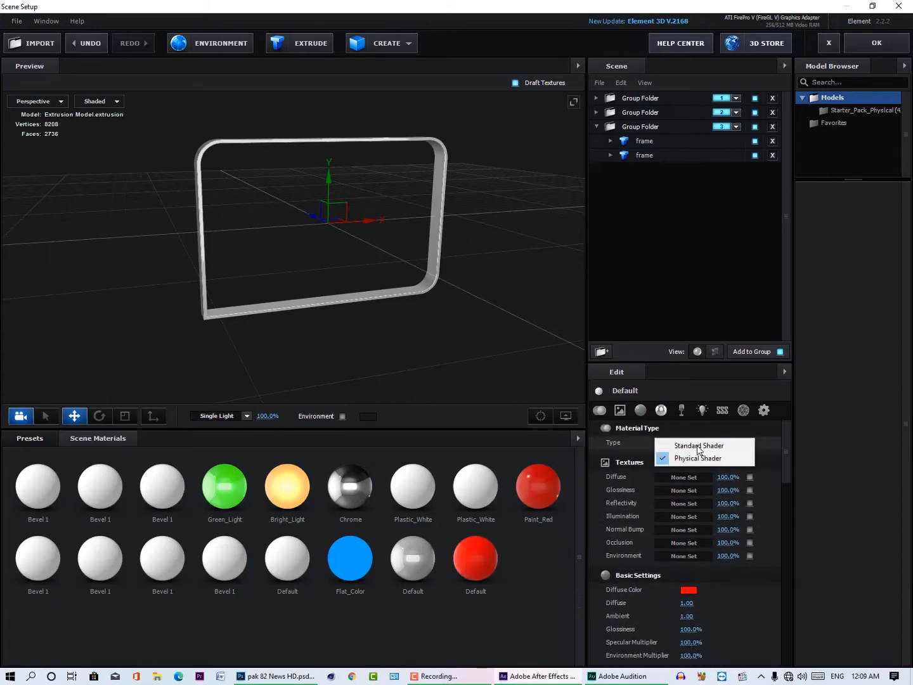
pyautogui.click(697, 445)
pyautogui.click(697, 445)
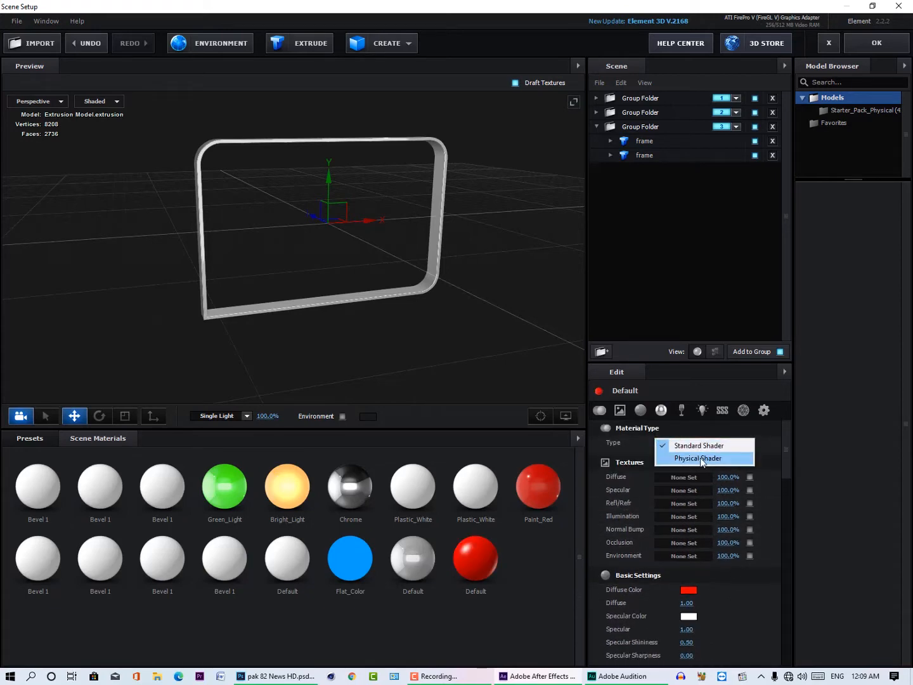
pyautogui.click(701, 457)
# Step: Set the new red material's reflectivity intensity to 9% and refraction intensity to 10%, undo the last extra change, and reselect the material
pyautogui.scroll(-5, 731, 597)
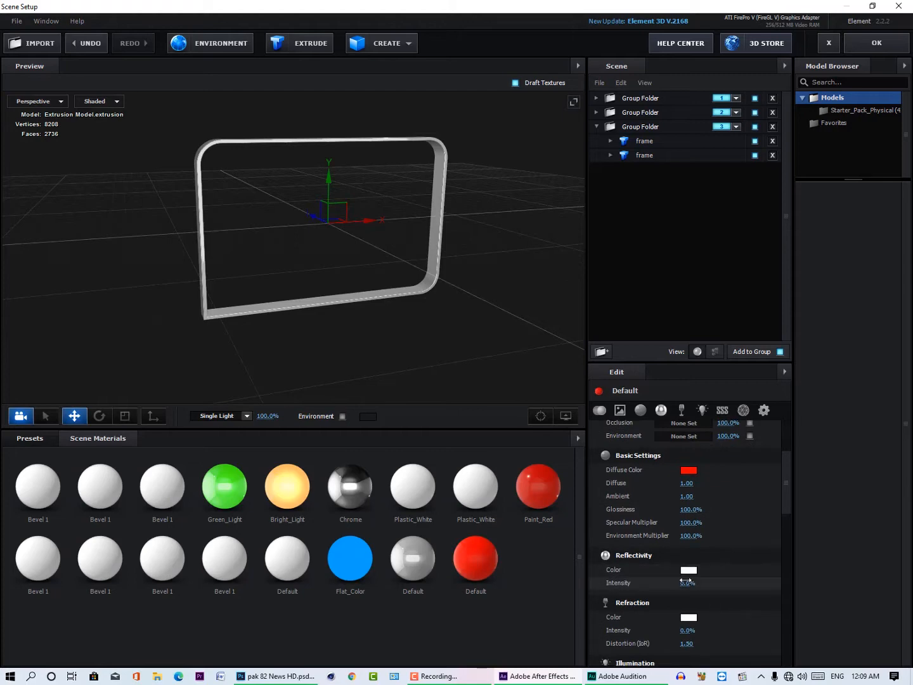
pyautogui.moveTo(683, 582); pyautogui.dragTo(696, 625)
pyautogui.scroll(-2, 716, 600)
pyautogui.scroll(-2, 733, 594)
pyautogui.hotkey('ctrl', 'z')
pyautogui.scroll(1, 707, 605)
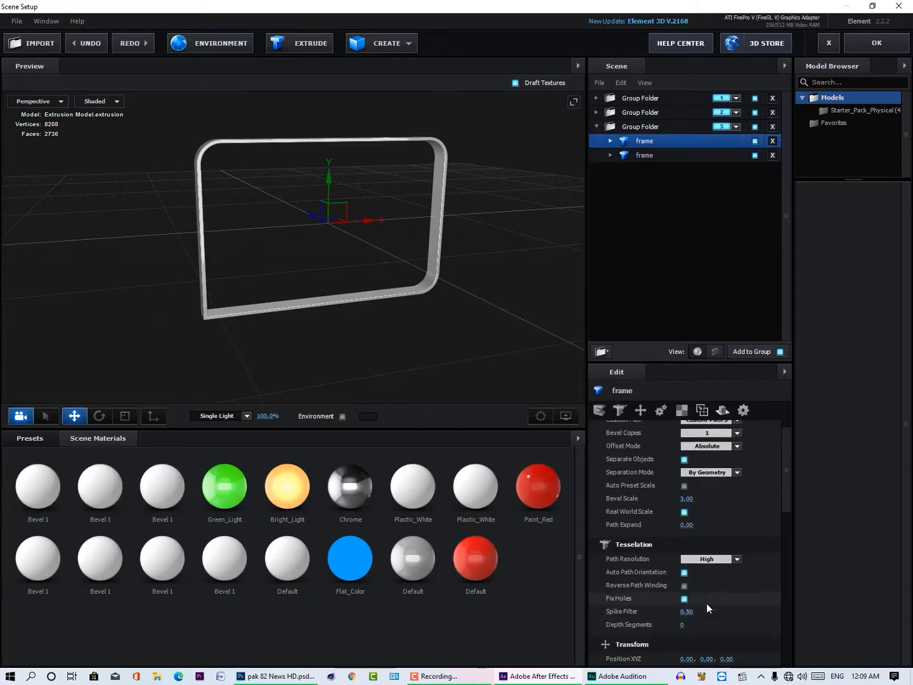
pyautogui.scroll(1, 706, 603)
pyautogui.click(476, 555)
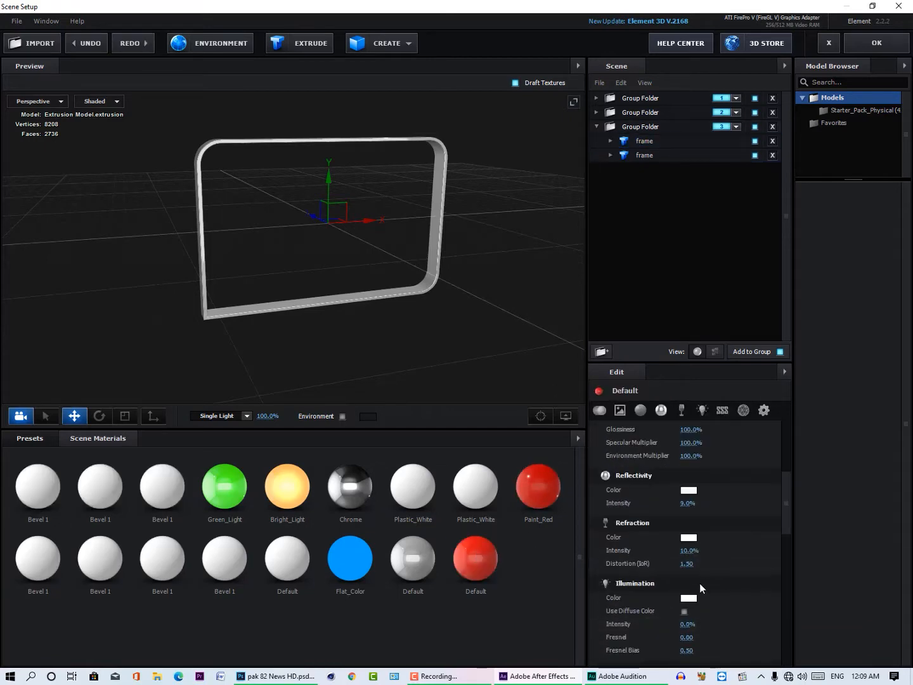
# Step: Try an illumination Fresnel Bias of 0.75 on the red material, and undo it
pyautogui.scroll(-1, 700, 588)
pyautogui.moveTo(685, 597); pyautogui.dragTo(701, 607)
pyautogui.hotkey('ctrl', 'z')
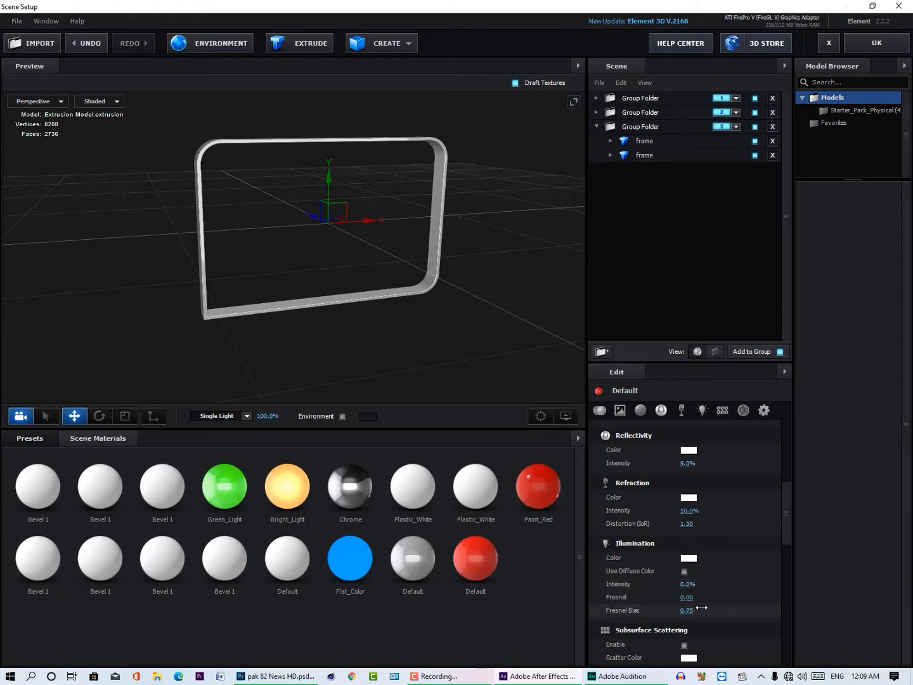
pyautogui.hotkey('ctrl', 'z')
# Step: Set the new red material's reflectivity intensity to 15% and refraction intensity to 16%
pyautogui.scroll(1, 711, 579)
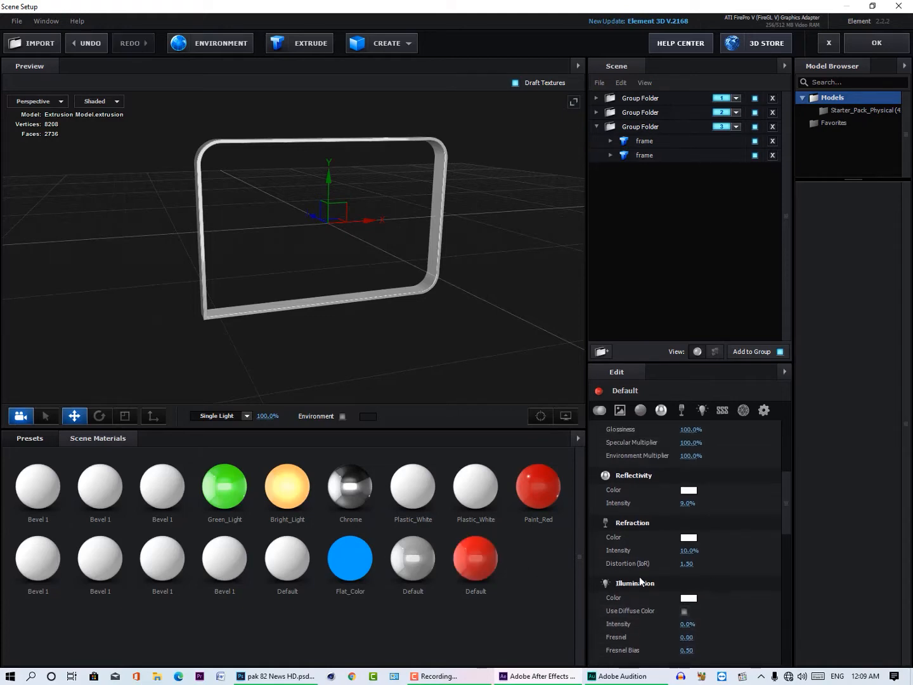
pyautogui.scroll(1, 706, 542)
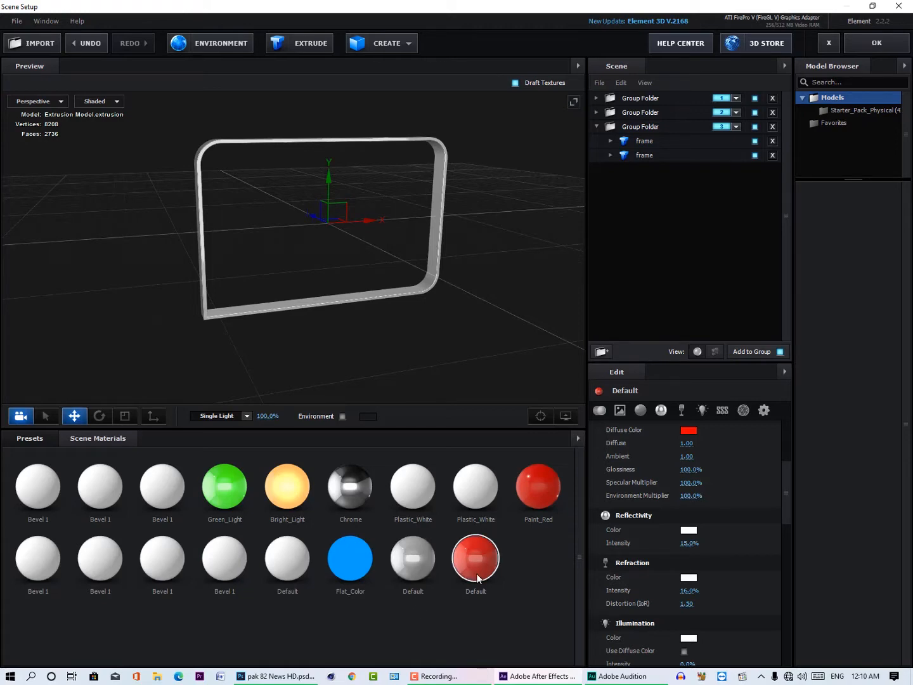
# Step: Create a further new material and set its diffuse colour to saturated blue
pyautogui.rightClick(515, 573)
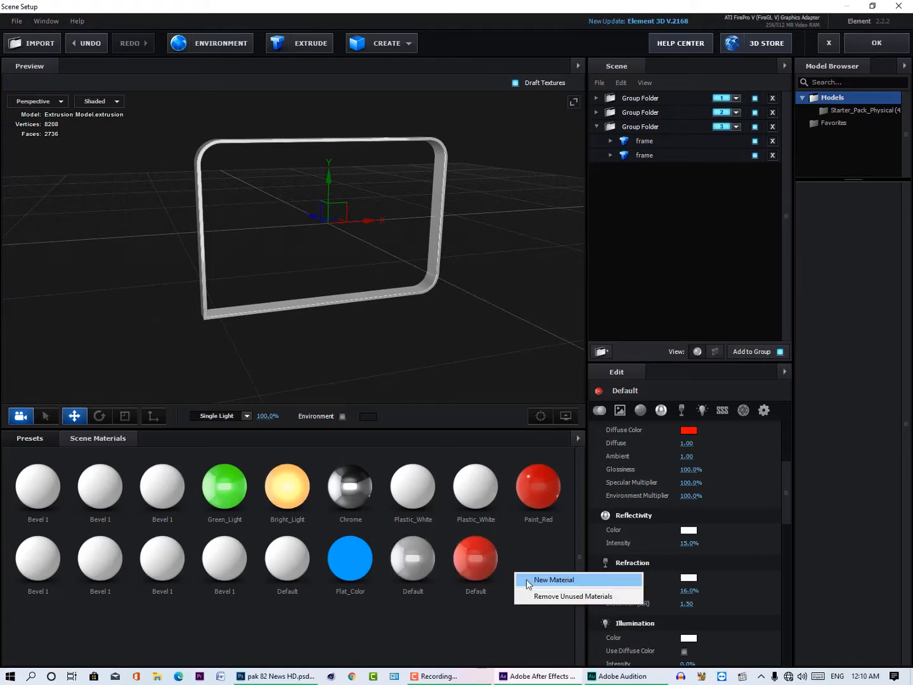
pyautogui.click(537, 581)
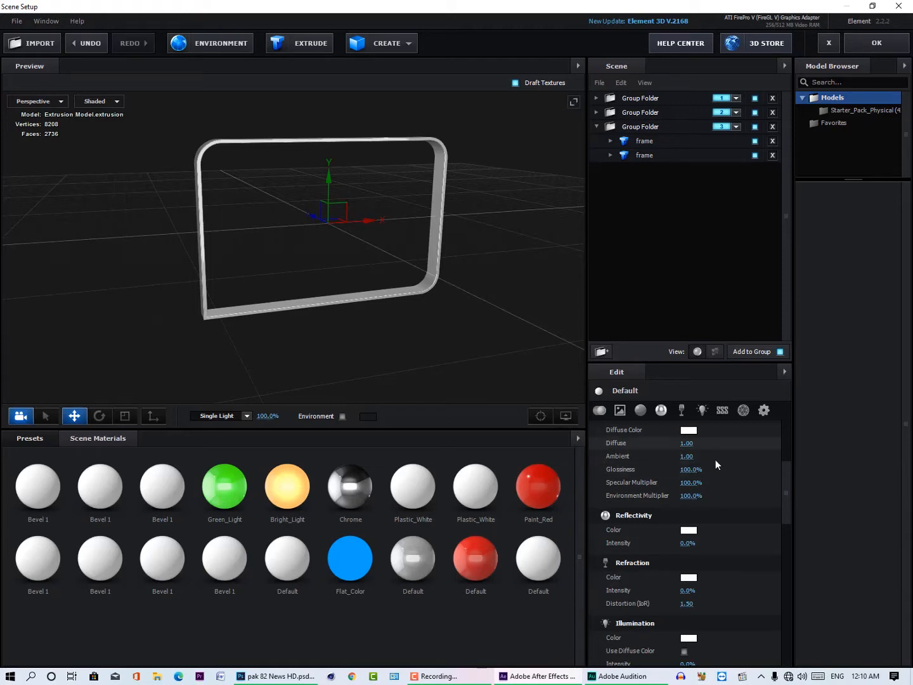
pyautogui.scroll(5, 715, 459)
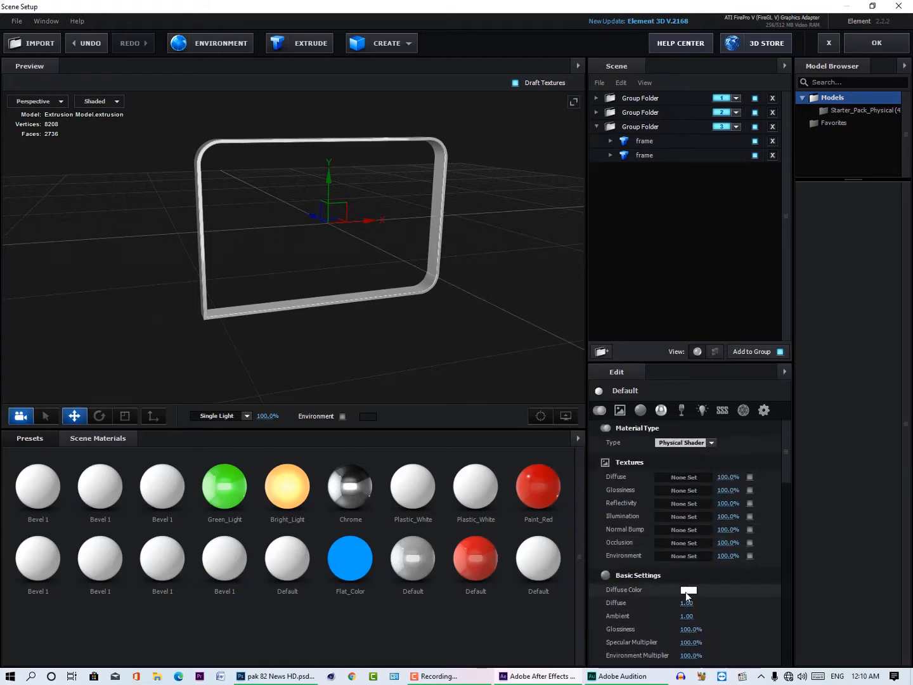
pyautogui.click(688, 590)
pyautogui.click(743, 559)
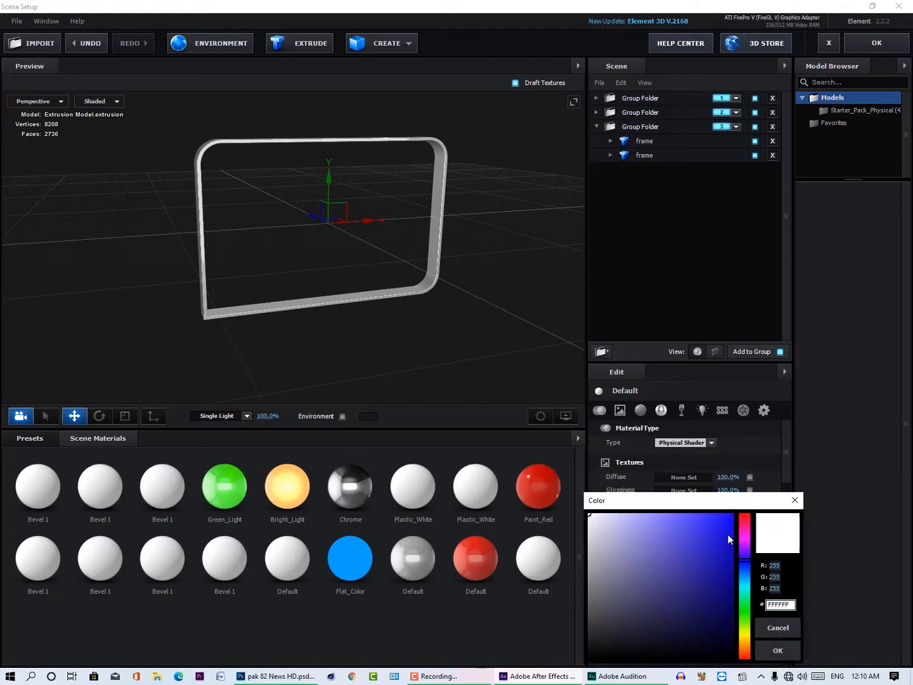
pyautogui.click(732, 516)
pyautogui.click(778, 651)
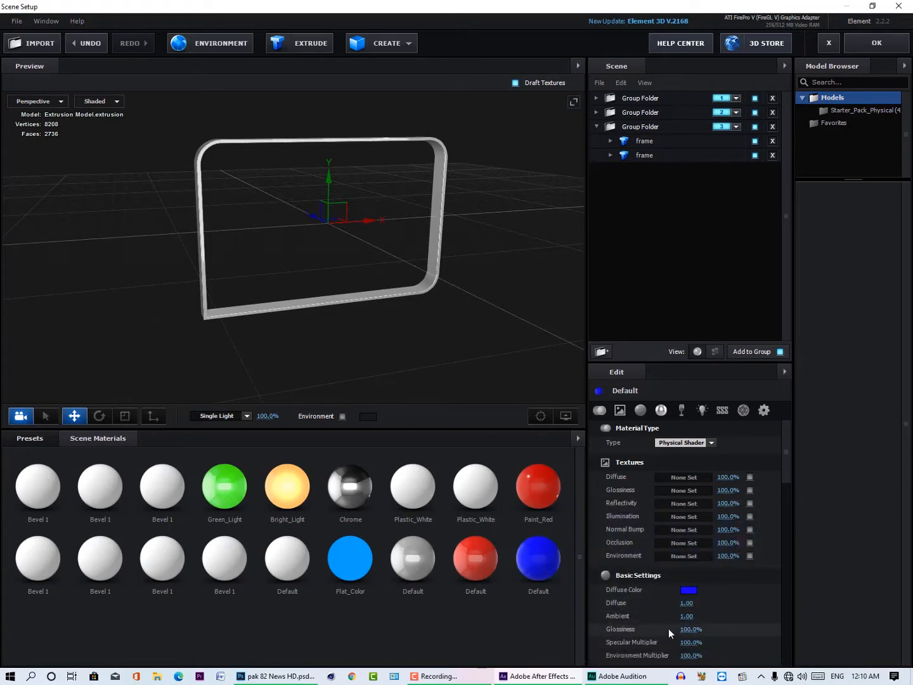
# Step: Set the new blue material's reflectivity colour to blue 0011FF and its reflectivity intensity to 34%
pyautogui.scroll(-2, 724, 615)
pyautogui.click(693, 609)
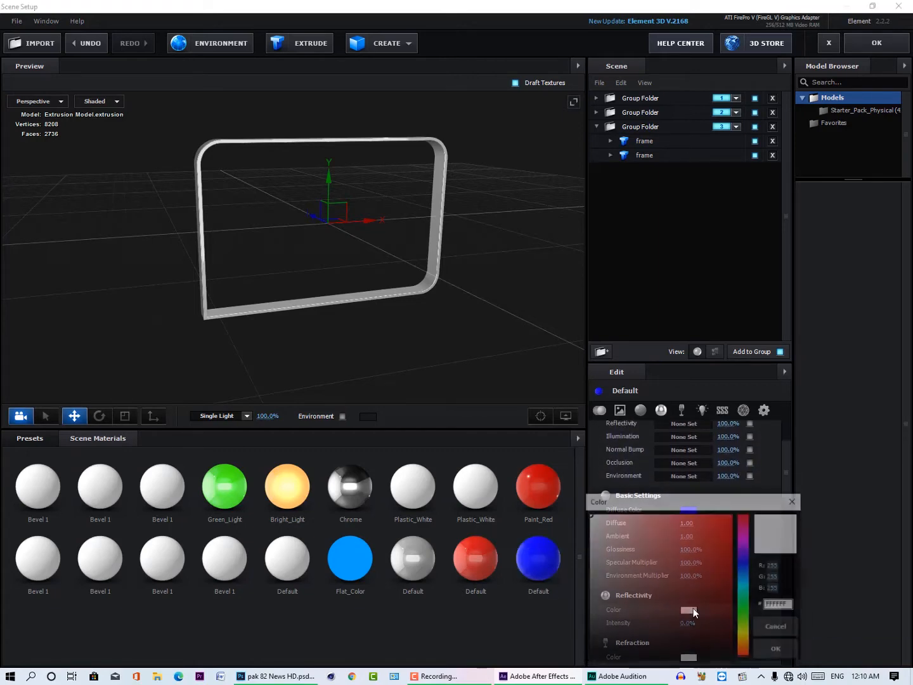
pyautogui.click(745, 563)
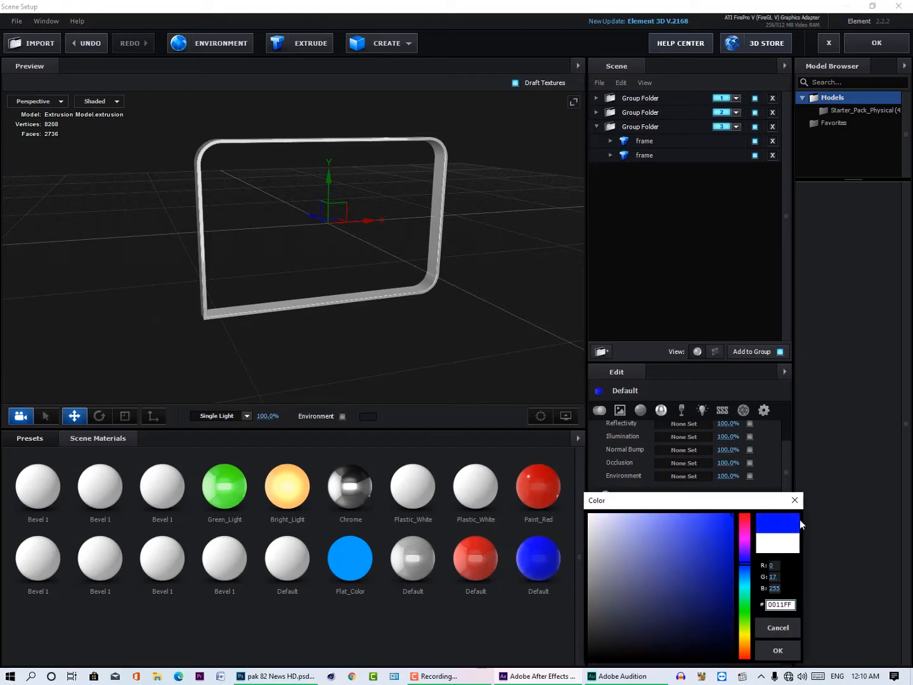
pyautogui.click(779, 650)
pyautogui.moveTo(681, 625); pyautogui.dragTo(701, 623)
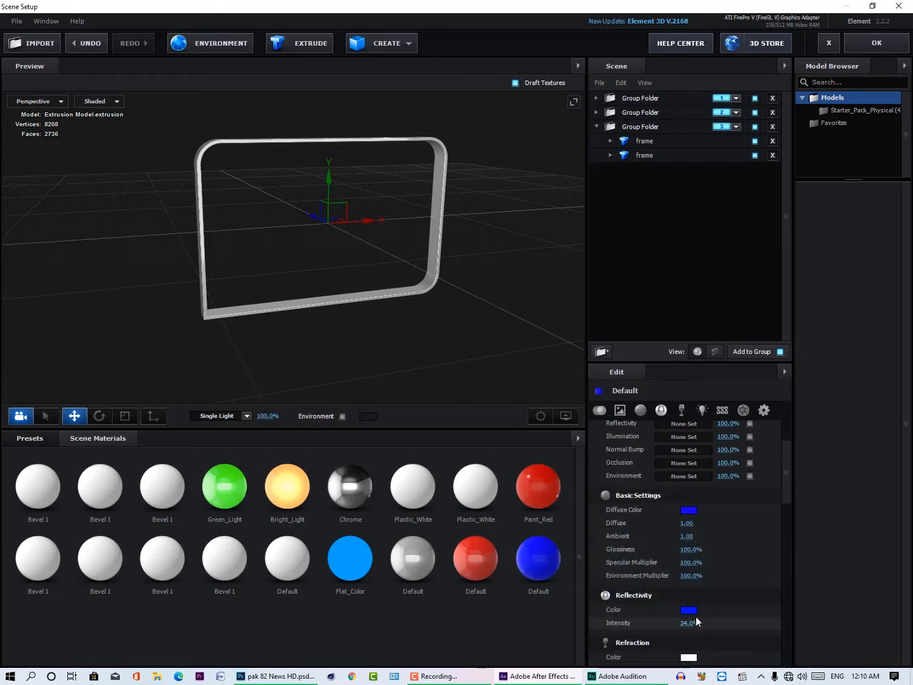
# Step: Change the new red material's reflectivity colour from white to a saturated red
pyautogui.click(488, 569)
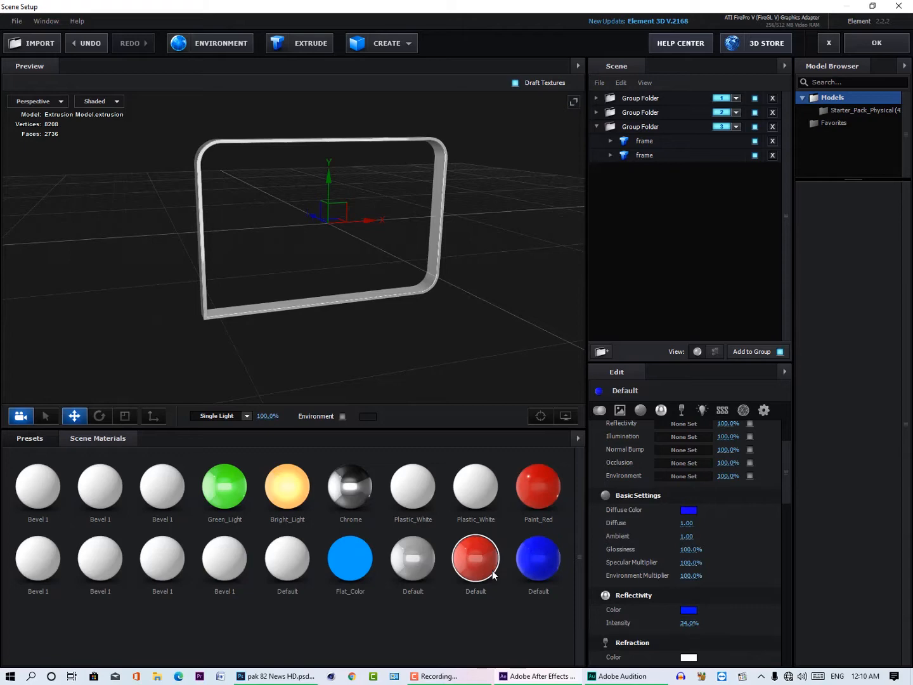
pyautogui.click(688, 611)
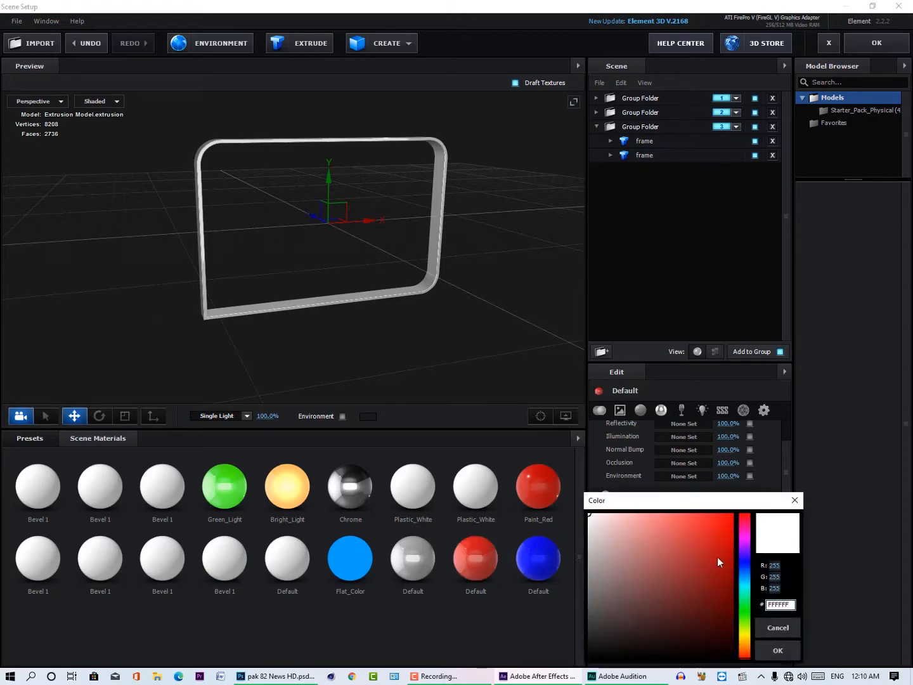
pyautogui.click(716, 558)
pyautogui.click(787, 654)
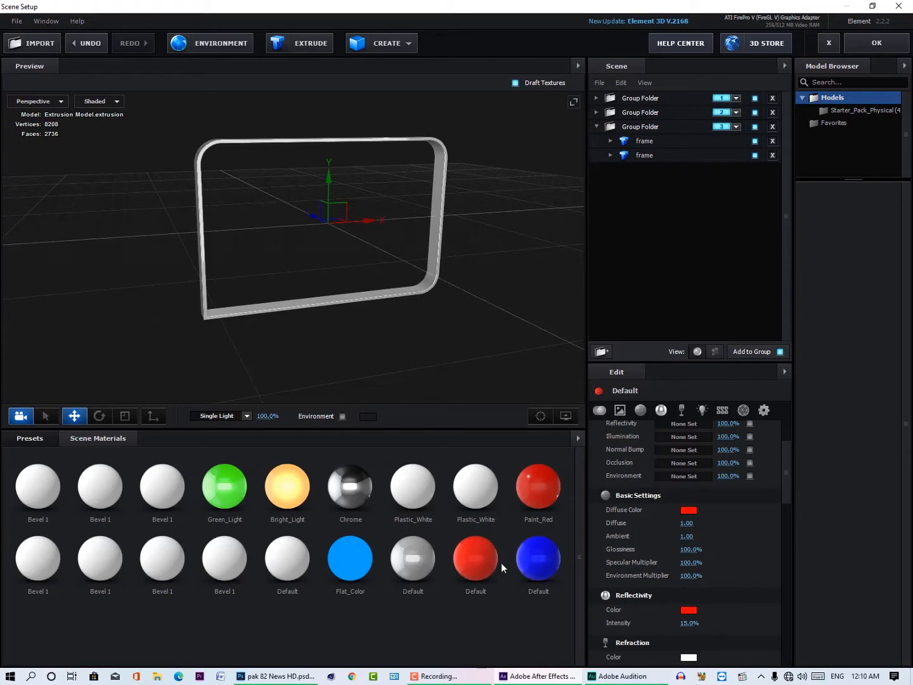
# Step: Apply the new red reflective material to the sign panel in the first group folder
pyautogui.click(632, 98)
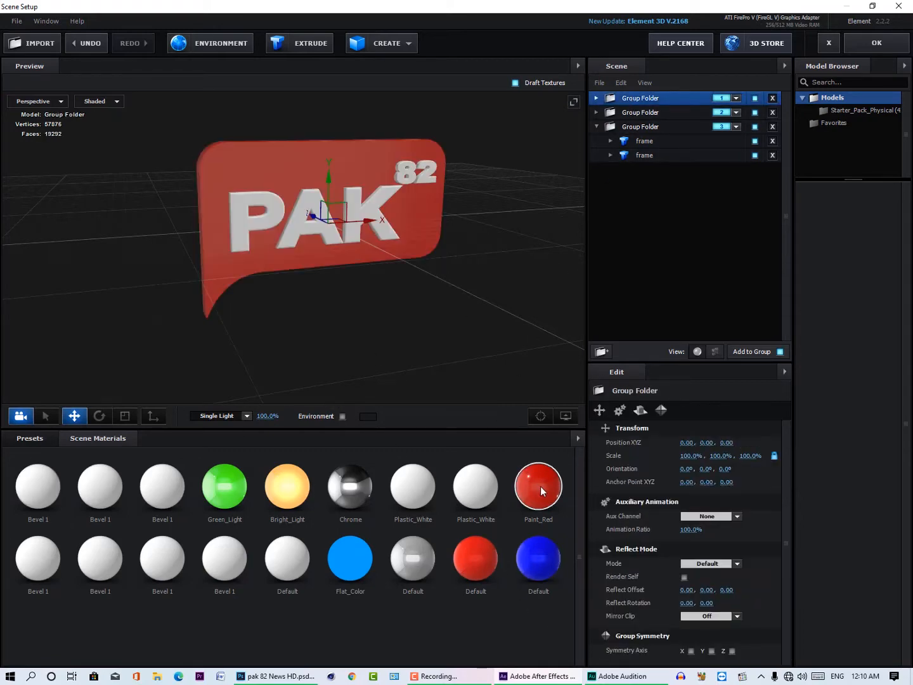
pyautogui.moveTo(540, 486); pyautogui.dragTo(322, 203)
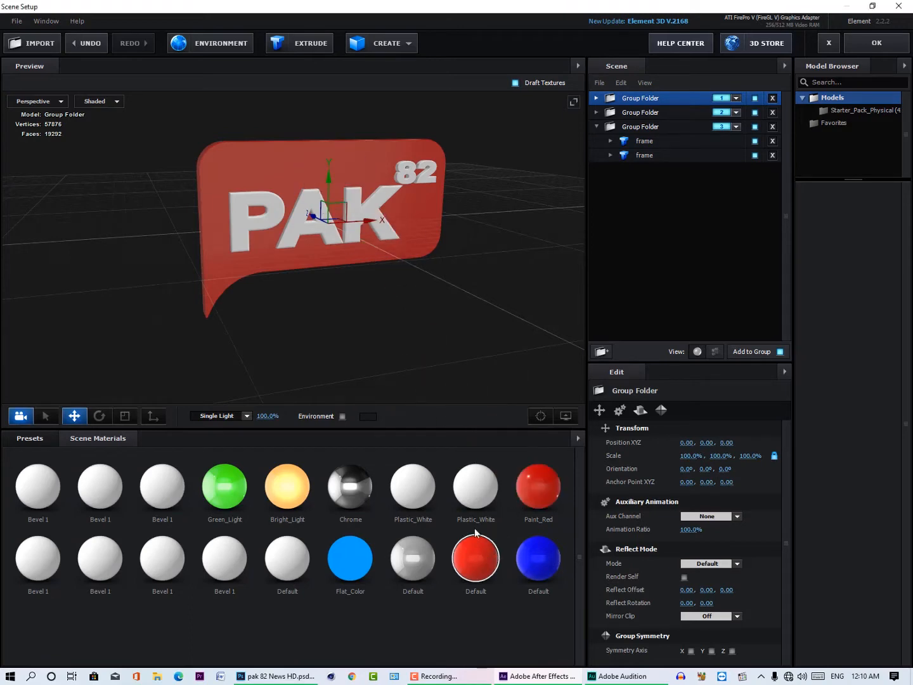
pyautogui.moveTo(476, 533); pyautogui.dragTo(277, 180)
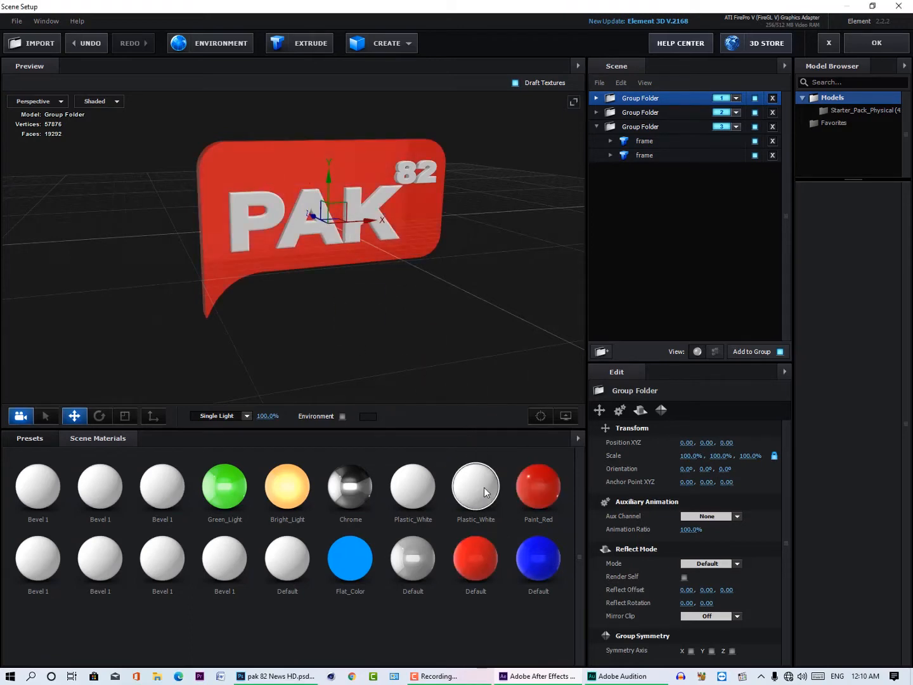
# Step: Apply the new white reflective material to the PAK and 82 lettering on both sides of the red panel
pyautogui.moveTo(414, 549); pyautogui.dragTo(293, 231)
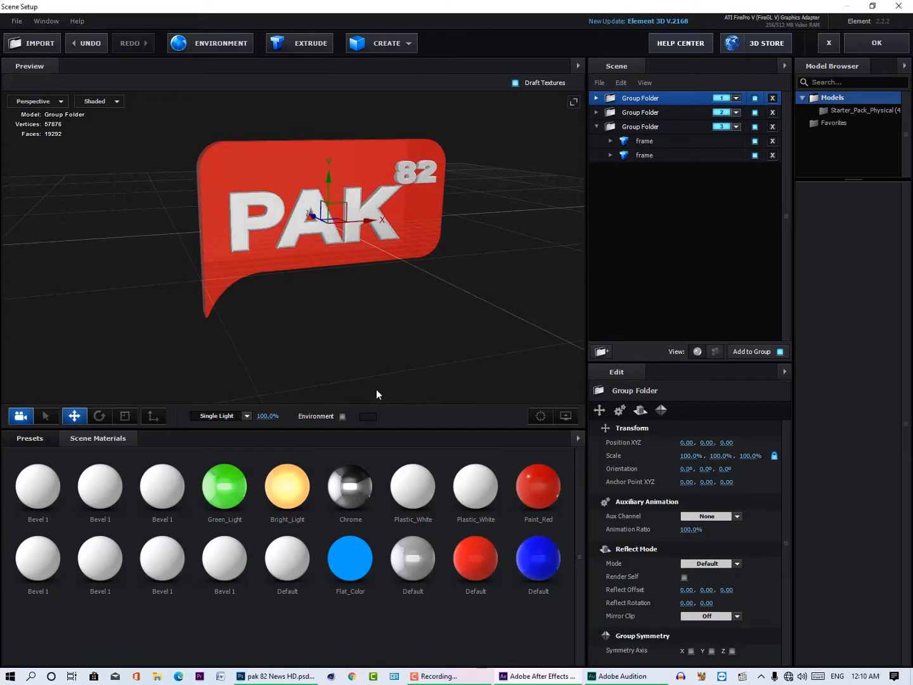
pyautogui.moveTo(422, 553); pyautogui.dragTo(408, 181)
pyautogui.moveTo(465, 219); pyautogui.dragTo(352, 248)
pyautogui.moveTo(416, 558); pyautogui.dragTo(197, 231)
pyautogui.moveTo(413, 558); pyautogui.dragTo(310, 175)
pyautogui.moveTo(273, 283); pyautogui.dragTo(314, 347)
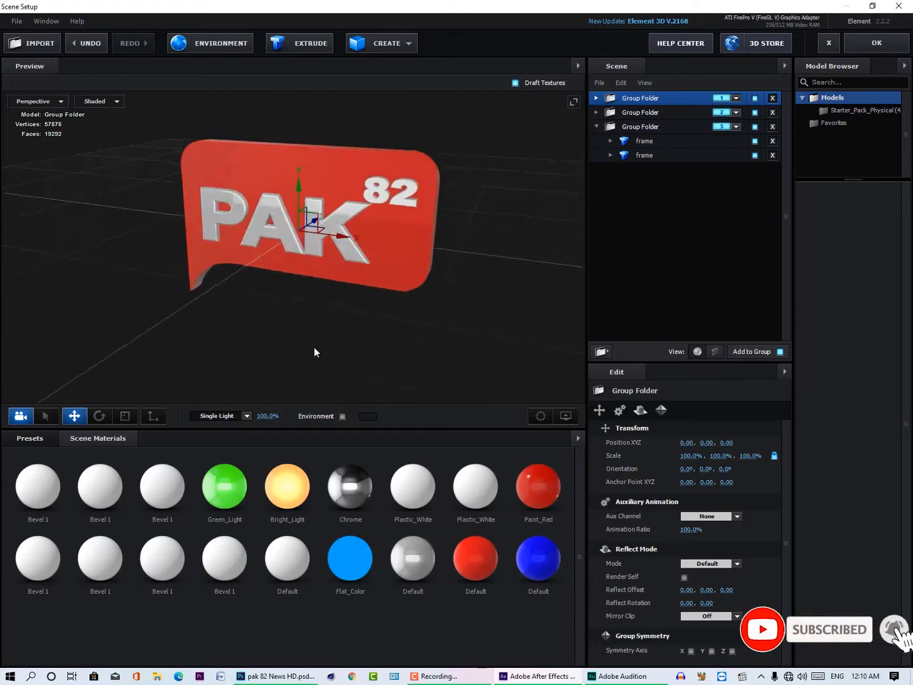
pyautogui.moveTo(459, 320); pyautogui.dragTo(418, 320)
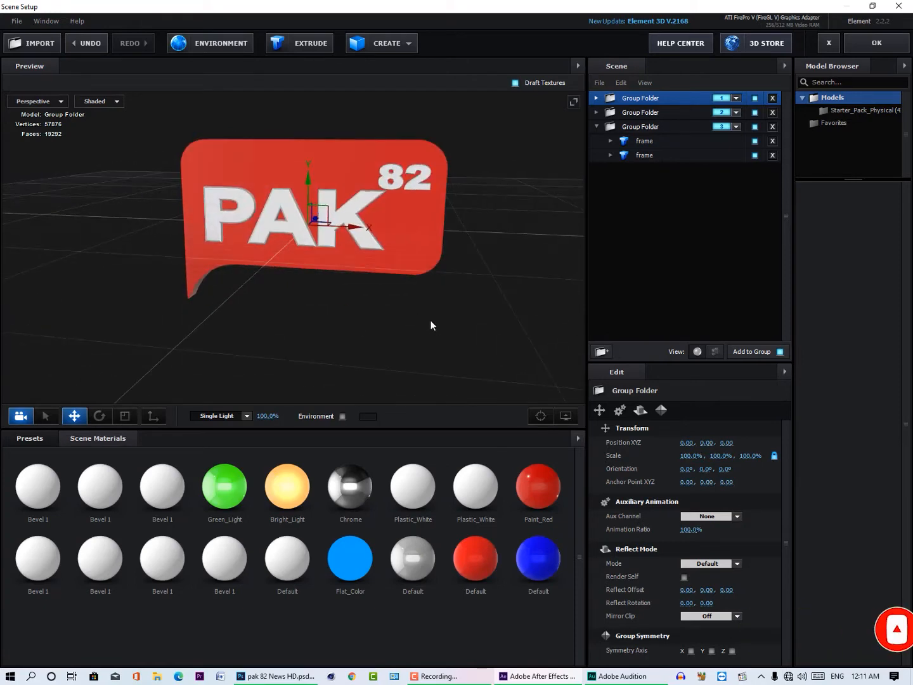
# Step: In the second group folder, apply the blue material to the front HD box and the white reflective material to the bar and HD lettering
pyautogui.click(631, 113)
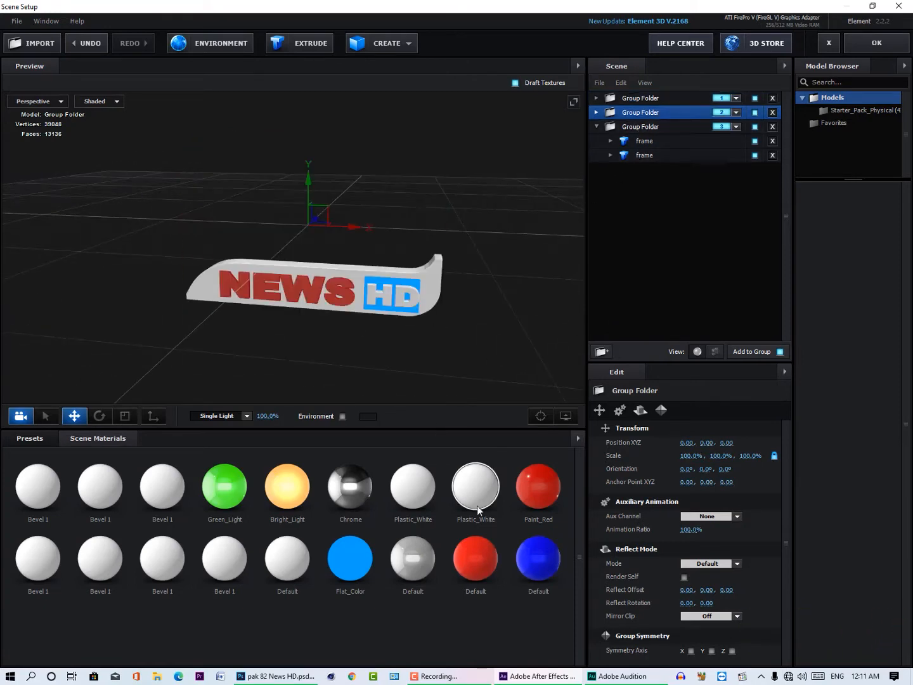
pyautogui.moveTo(477, 505); pyautogui.dragTo(394, 282)
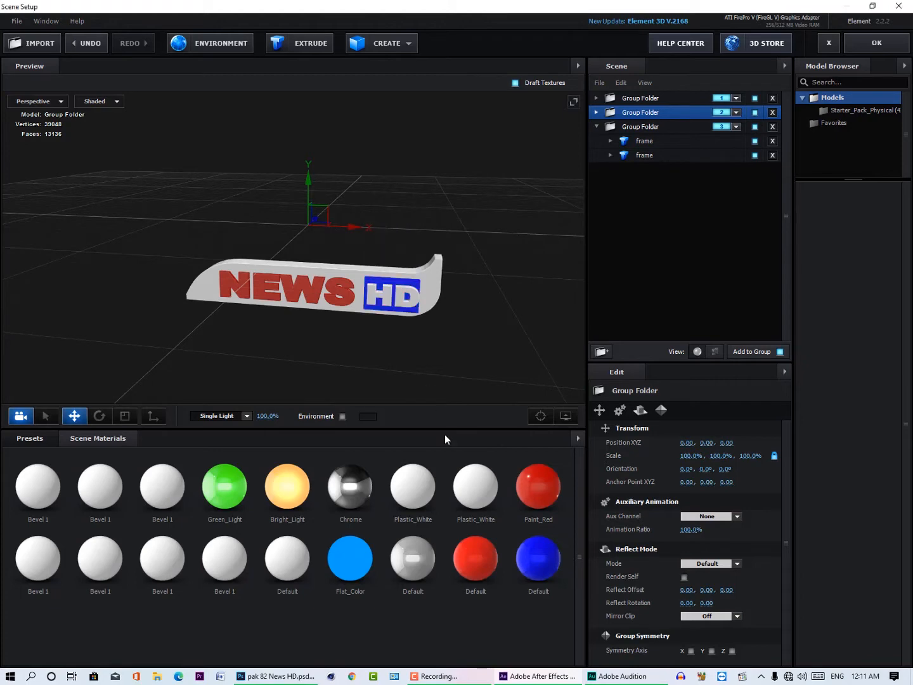
pyautogui.moveTo(413, 554); pyautogui.dragTo(434, 279)
pyautogui.moveTo(422, 555); pyautogui.dragTo(398, 292)
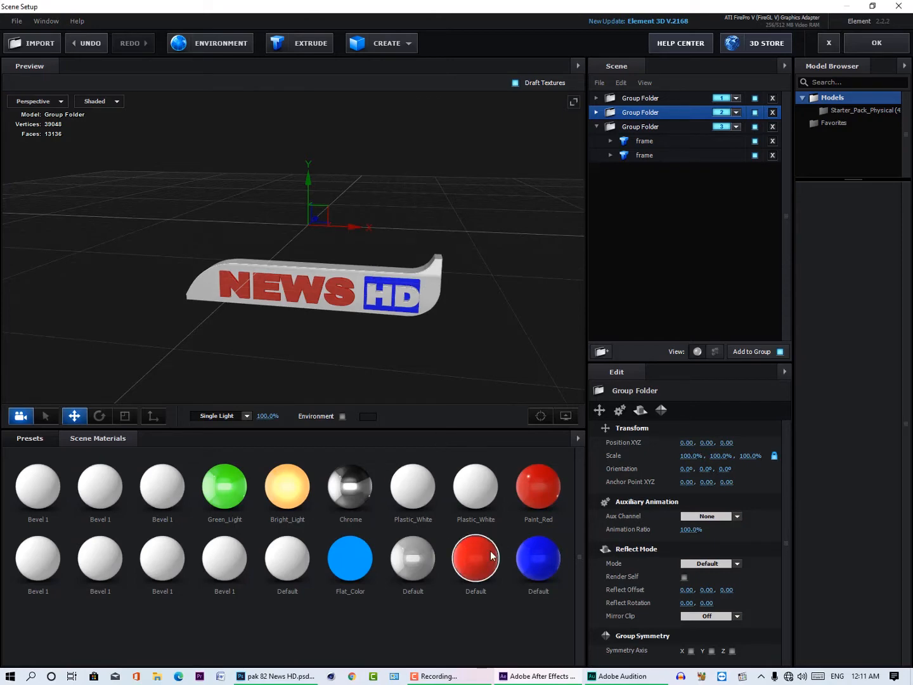
# Step: Apply the new red reflective material to the NEWS lettering on both sides of the bar
pyautogui.moveTo(490, 550); pyautogui.dragTo(307, 288)
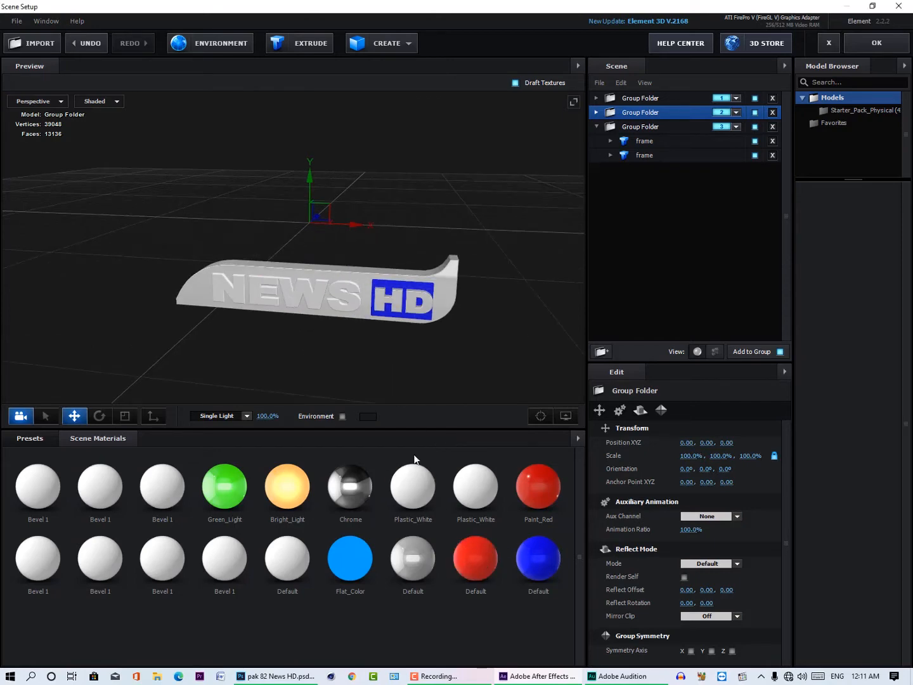
pyautogui.moveTo(471, 564); pyautogui.dragTo(327, 322)
pyautogui.moveTo(473, 561); pyautogui.dragTo(210, 368)
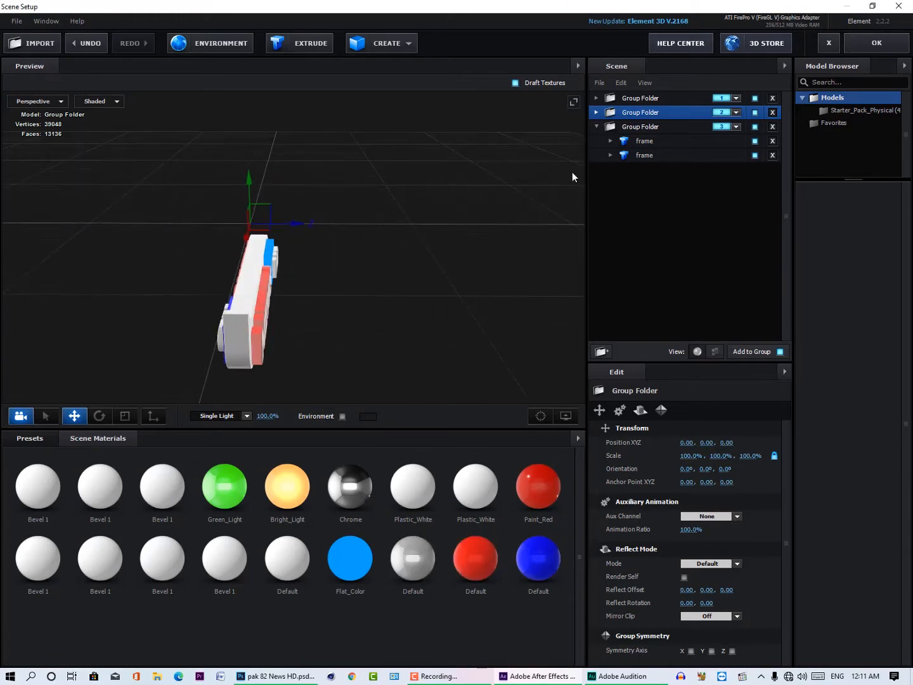
# Step: Expand the second group folder and move the rear HD lettering slightly along Z towards the bar
pyautogui.click(597, 112)
pyautogui.click(650, 155)
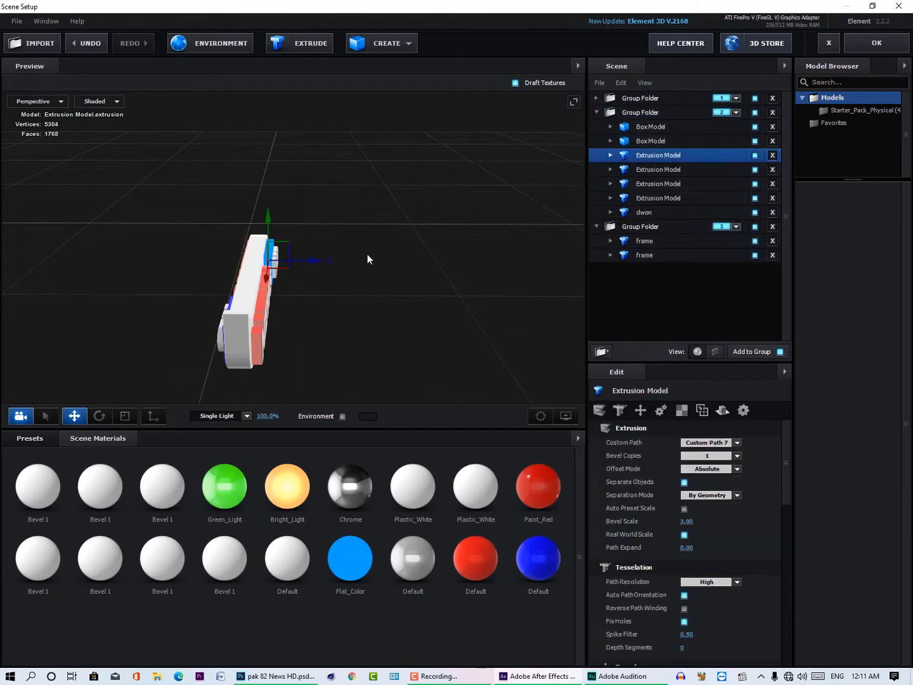
pyautogui.moveTo(319, 262); pyautogui.dragTo(318, 262)
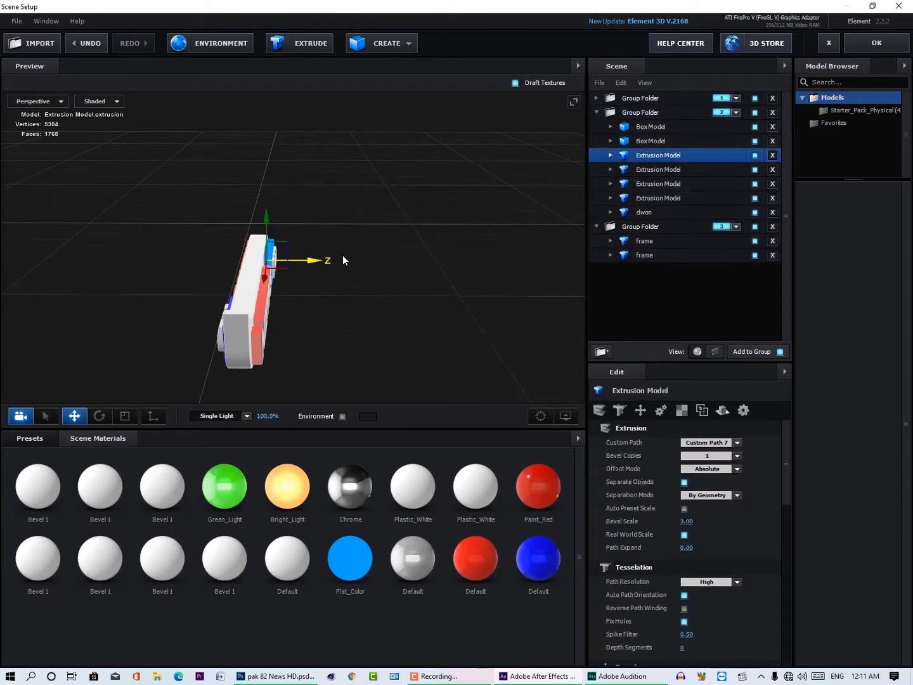
# Step: Try moving the front HD lettering slightly along Z, and undo it
pyautogui.click(631, 169)
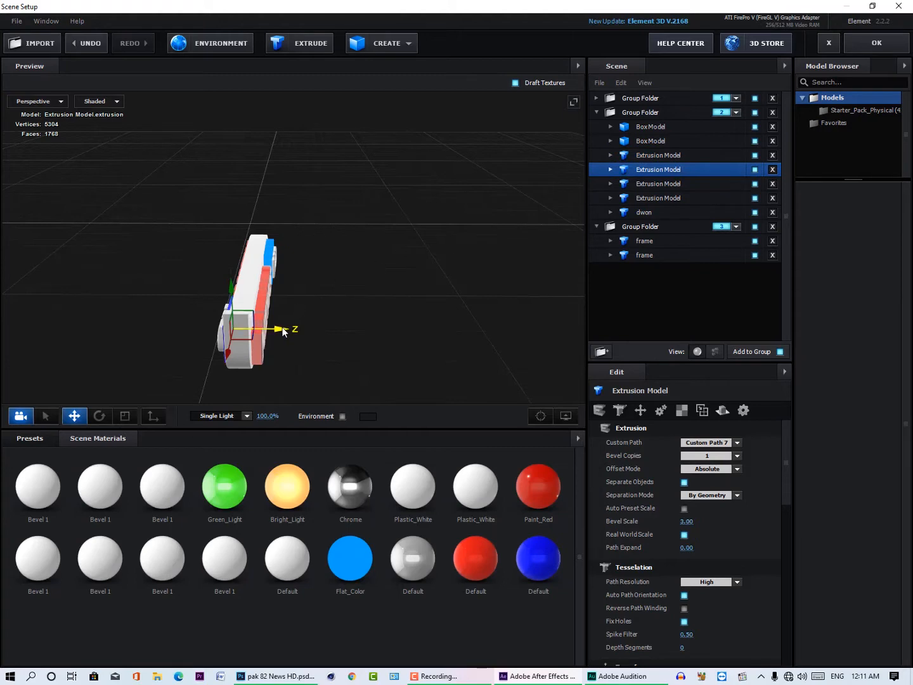
pyautogui.moveTo(283, 329); pyautogui.dragTo(282, 329)
pyautogui.hotkey('ctrl', 'z')
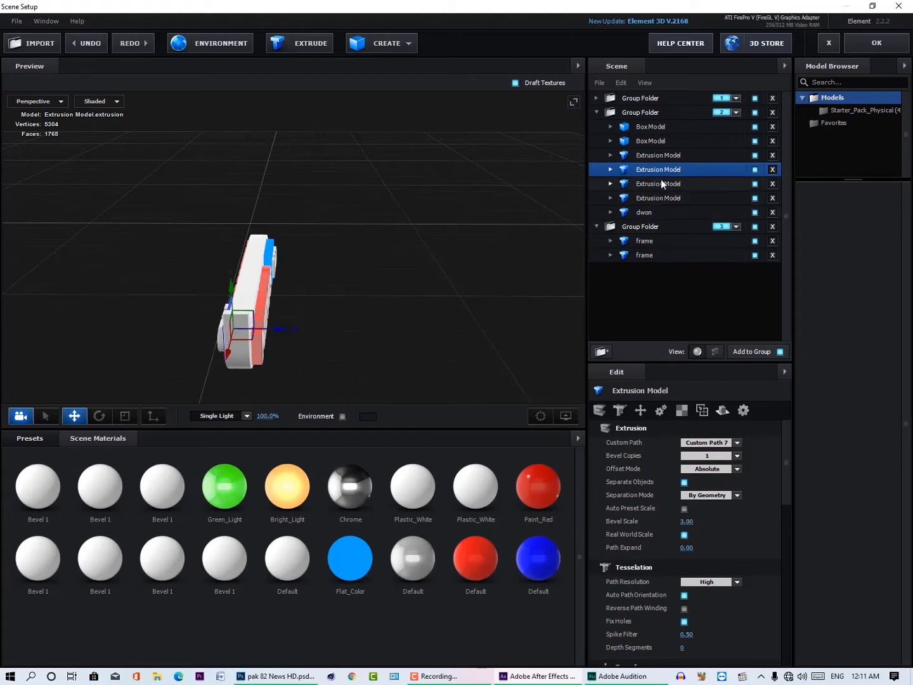
# Step: Move the rear NEWS lettering slightly along Z towards the bar, and check the other NEWS and box models
pyautogui.click(662, 183)
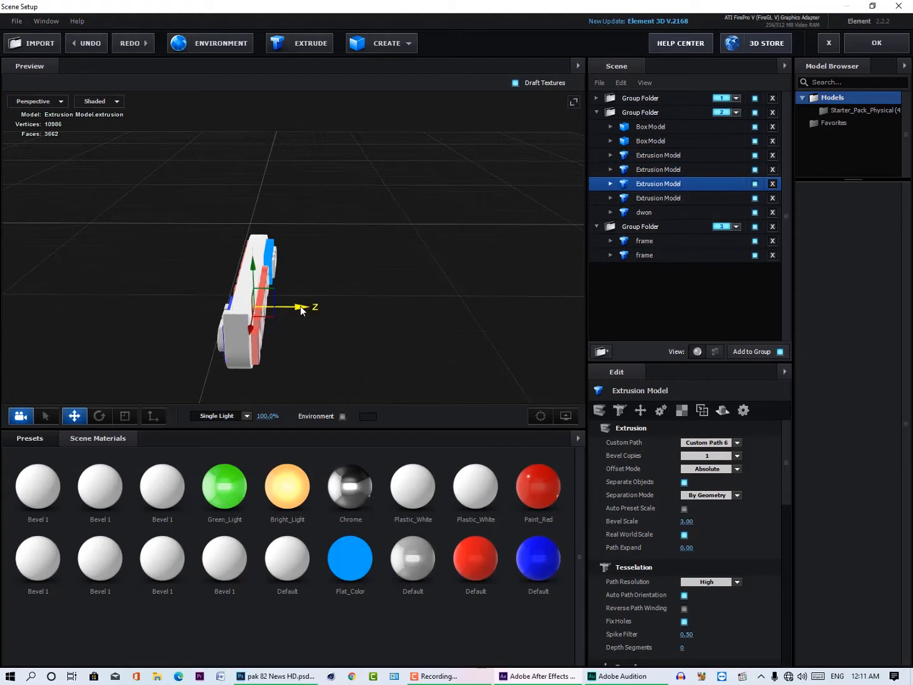
pyautogui.moveTo(302, 309); pyautogui.dragTo(301, 309)
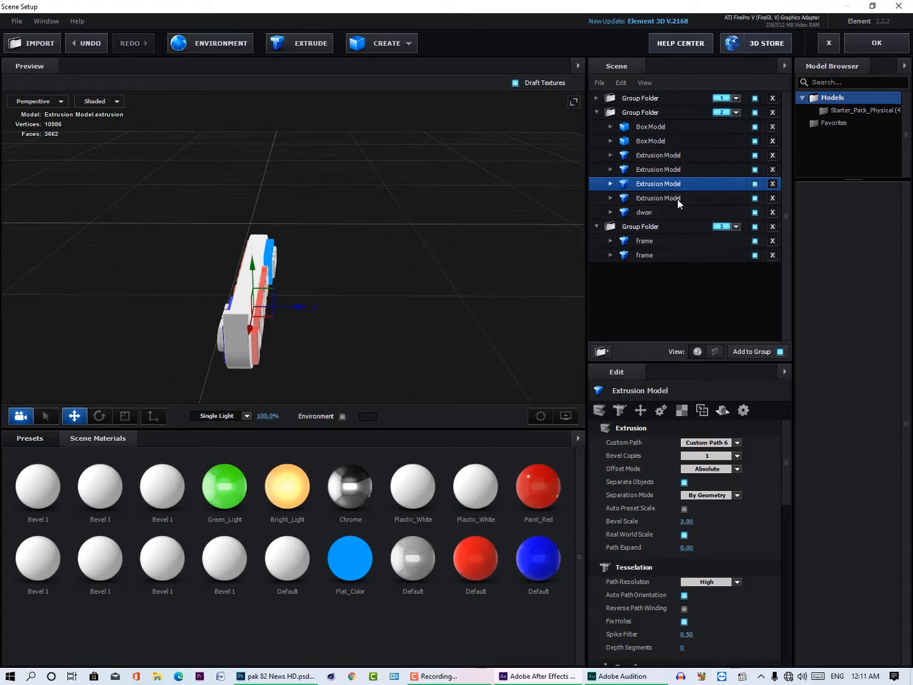
pyautogui.click(677, 198)
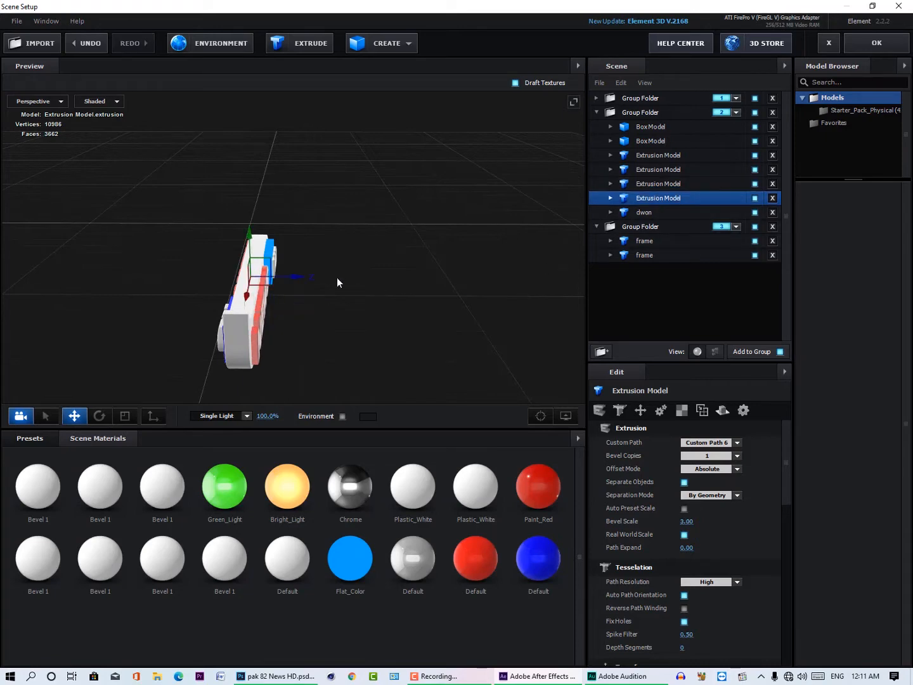
pyautogui.click(658, 142)
pyautogui.click(654, 127)
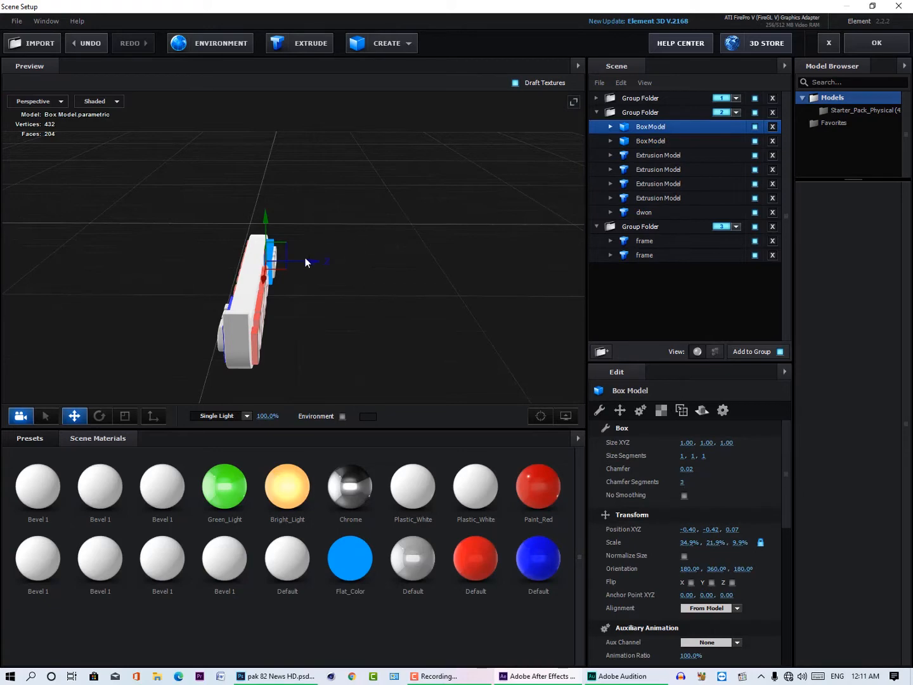
# Step: Scale the rear HD lettering down slightly in X and Y, and apply the new blue material to its box
pyautogui.moveTo(352, 301); pyautogui.dragTo(419, 326)
pyautogui.click(660, 154)
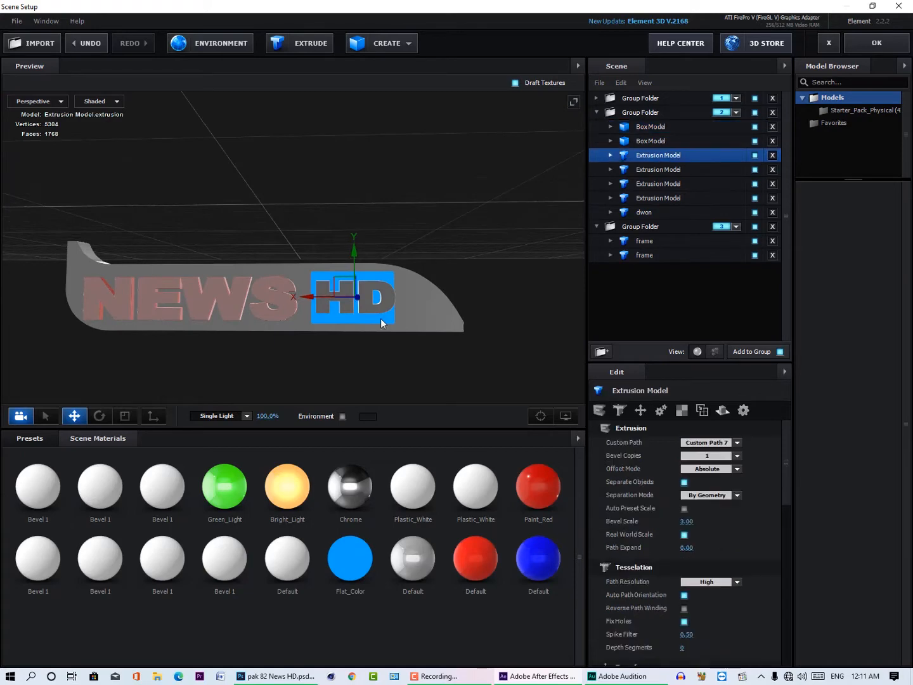
pyautogui.press('r')
pyautogui.moveTo(369, 285); pyautogui.dragTo(366, 284)
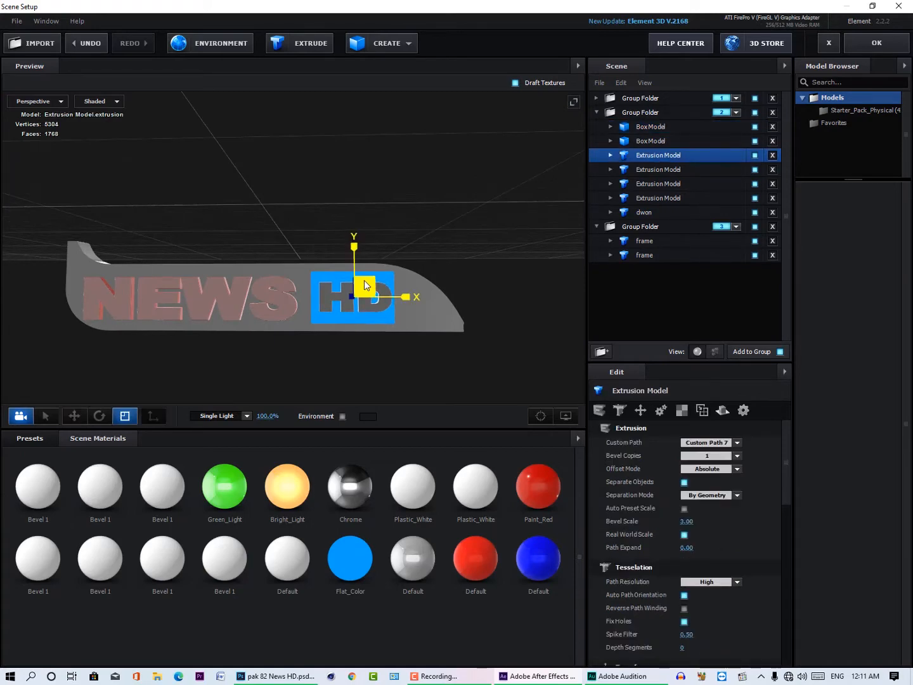
pyautogui.moveTo(430, 226); pyautogui.dragTo(399, 247)
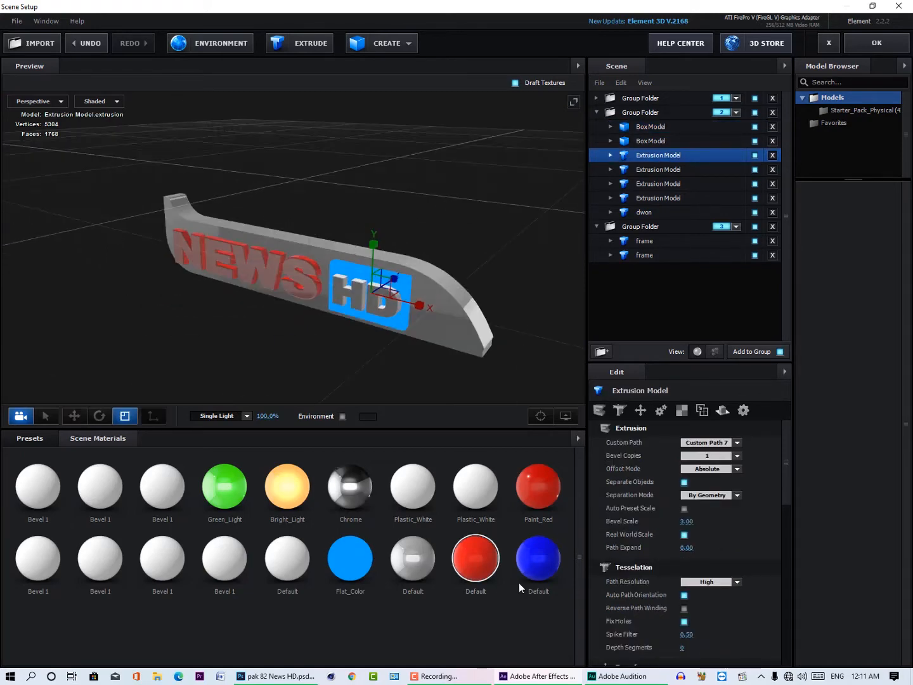
pyautogui.moveTo(539, 558); pyautogui.dragTo(404, 291)
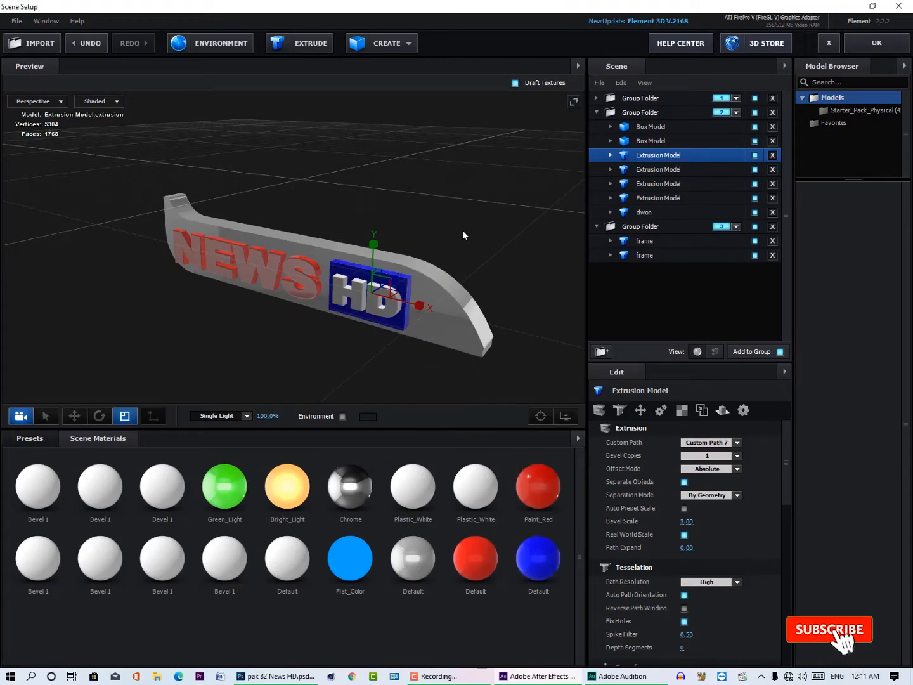
# Step: Scale the front HD lettering down slightly in X and Y and centre it along X within its blue box
pyautogui.moveTo(462, 230); pyautogui.dragTo(309, 209)
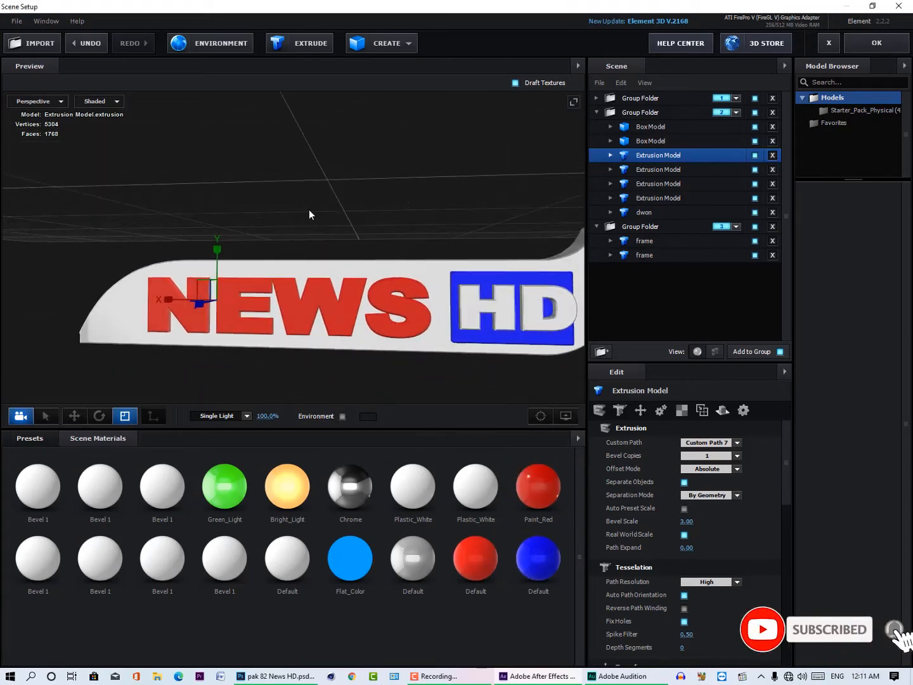
pyautogui.click(651, 169)
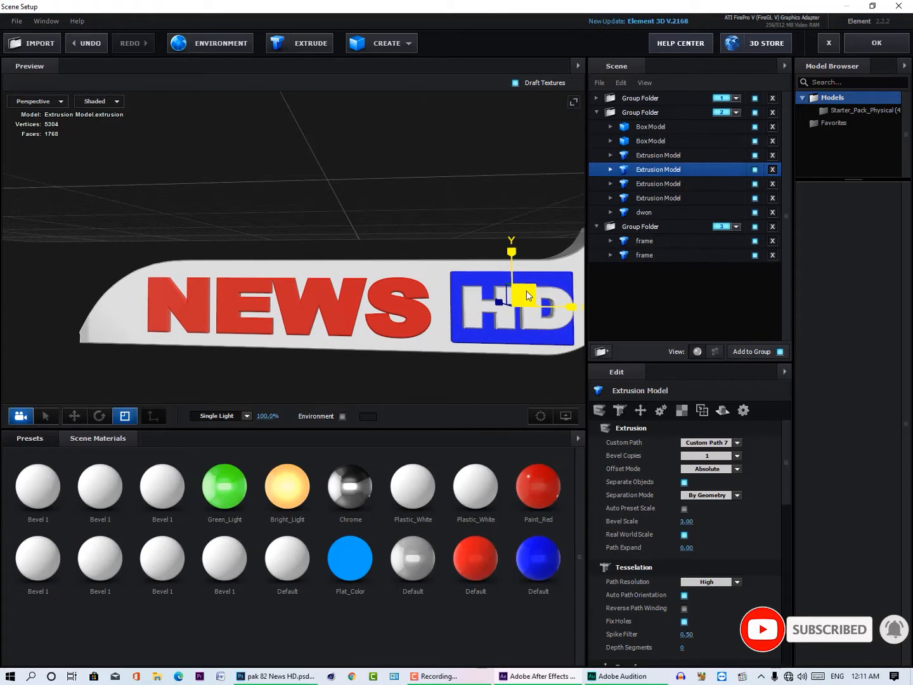
pyautogui.press('w')
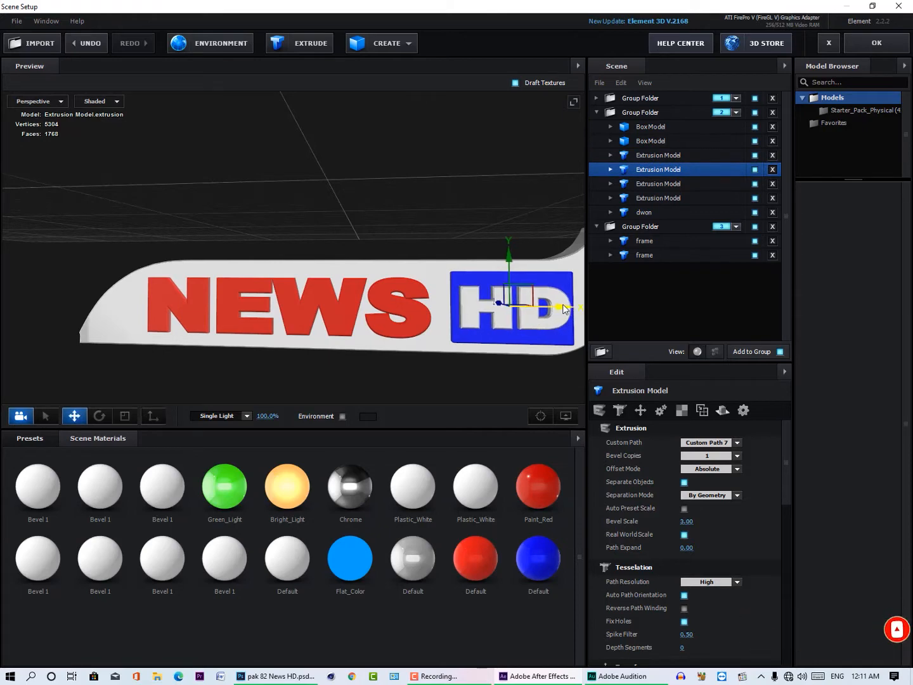
pyautogui.moveTo(566, 306); pyautogui.dragTo(562, 305)
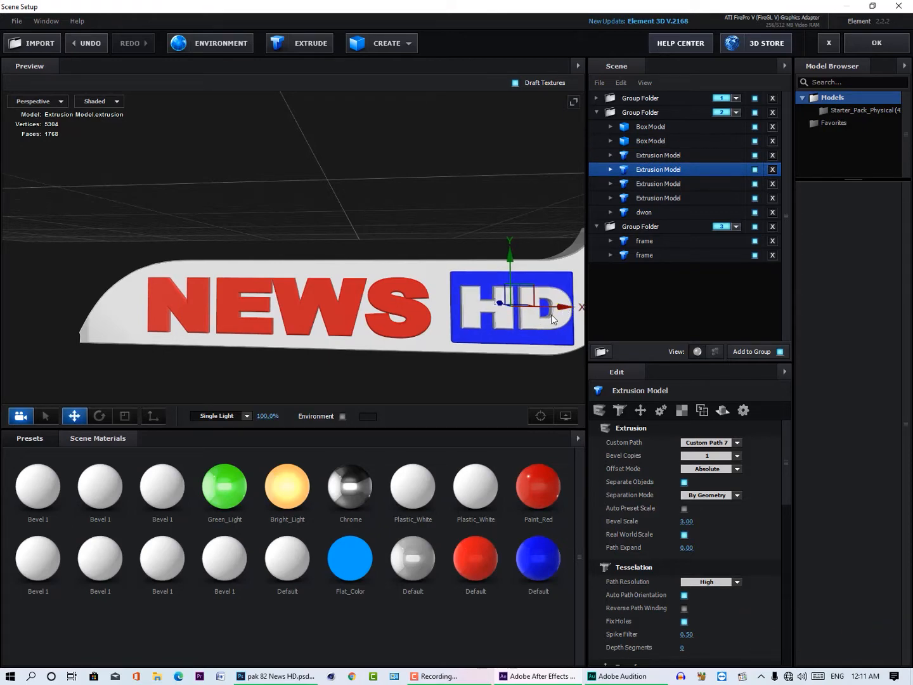
pyautogui.scroll(-2, 551, 317)
# Step: Accept the Element scene setup and save the After Effects project
pyautogui.click(871, 48)
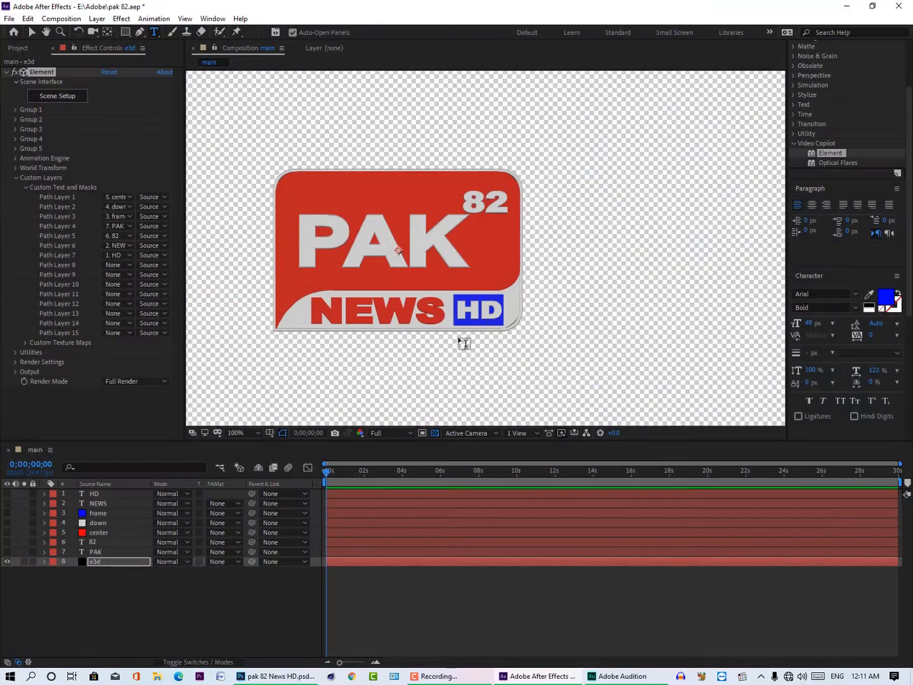
pyautogui.hotkey('ctrl', 's')
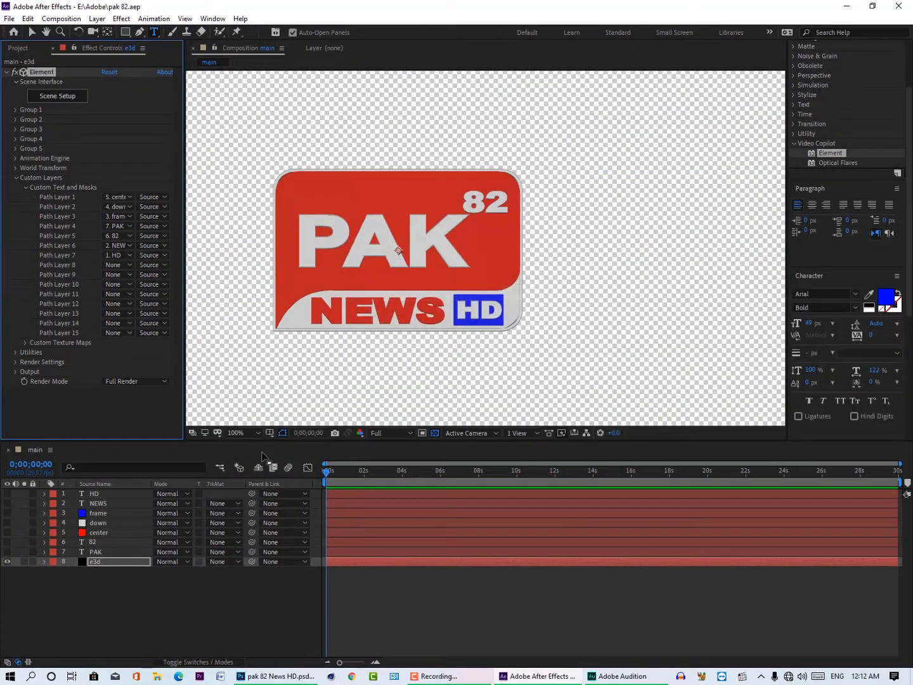
# Step: Set the Element effect's added lighting to 100 Ambient in its render settings
pyautogui.click(14, 362)
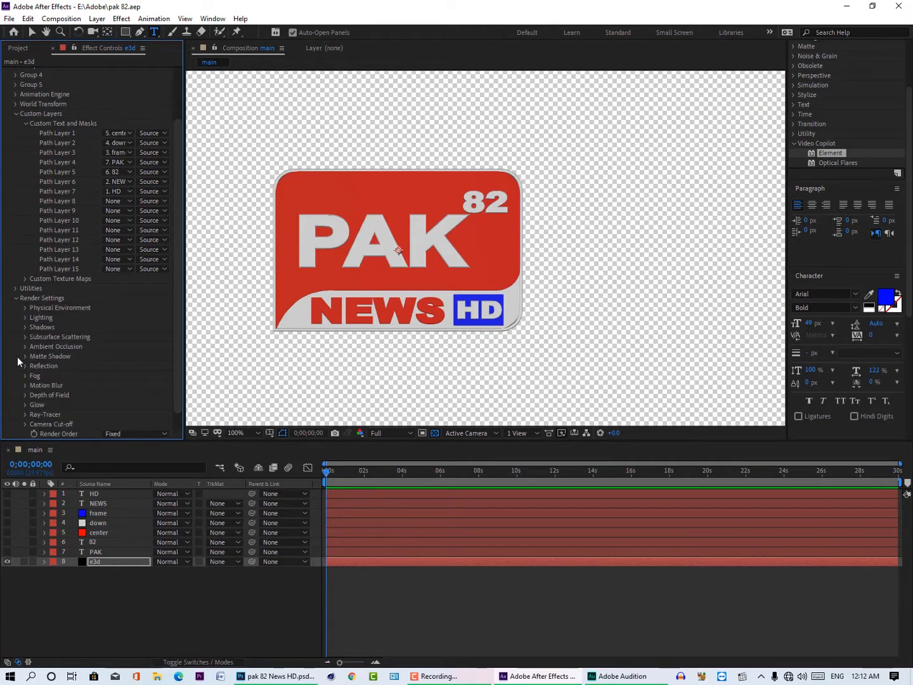
pyautogui.click(25, 318)
pyautogui.click(133, 346)
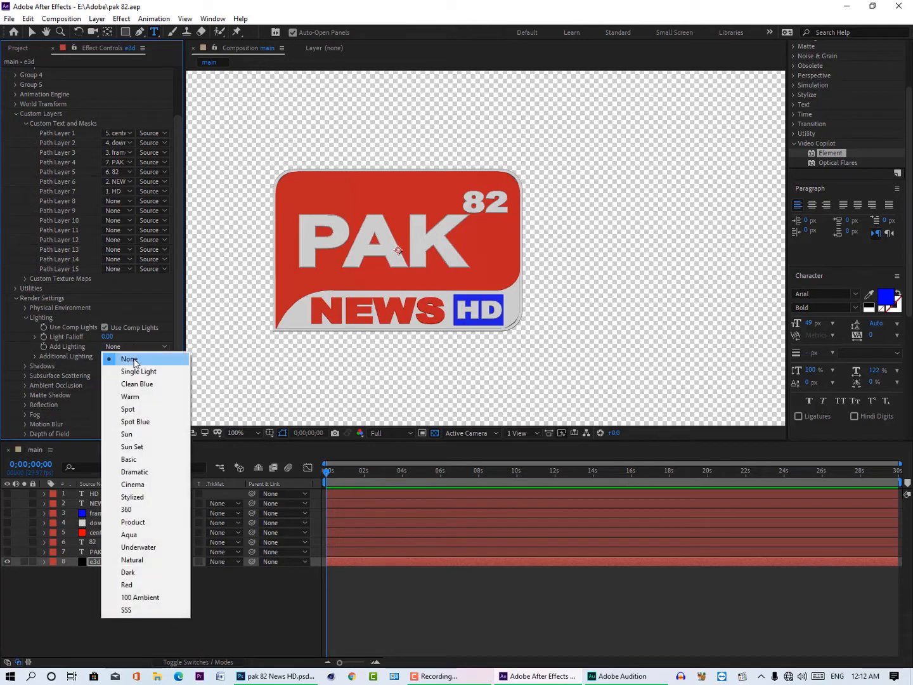
pyautogui.click(158, 597)
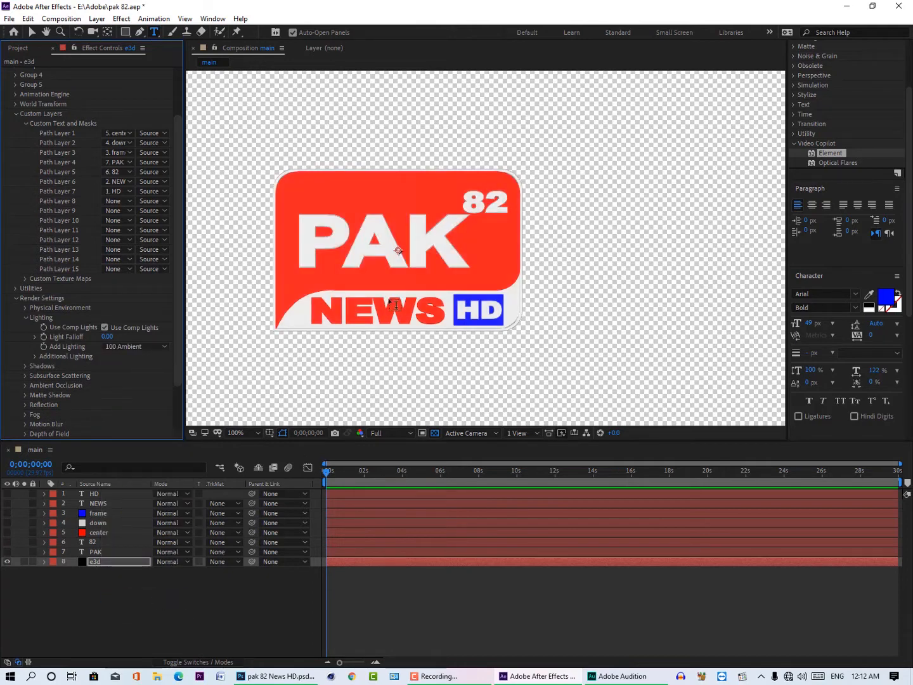
# Step: Replace the Element scene's environment map with Basic_2K_10 and accept the scene setup
pyautogui.scroll(3, 89, 100)
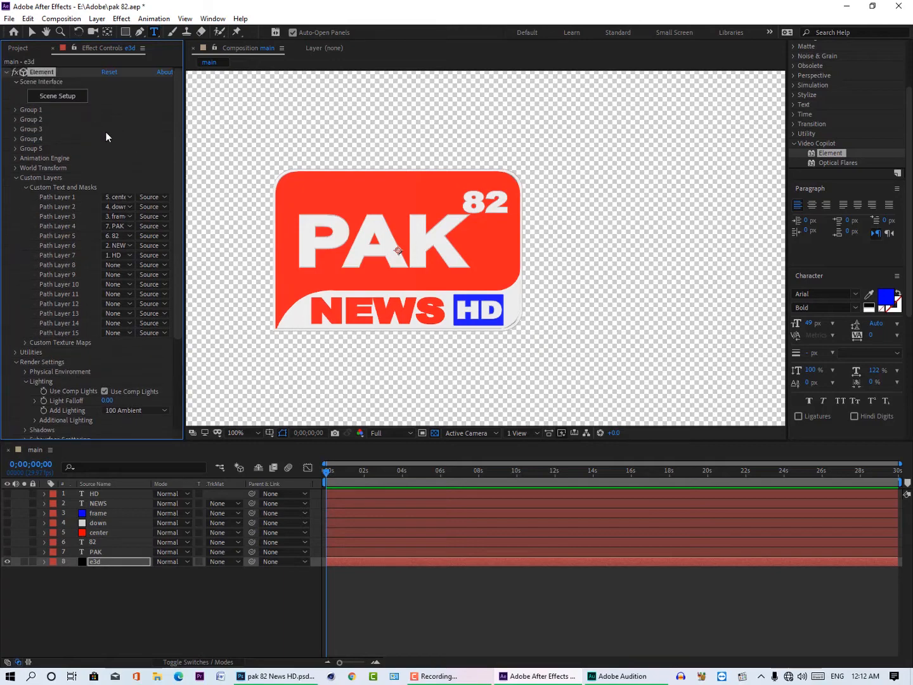
pyautogui.click(68, 102)
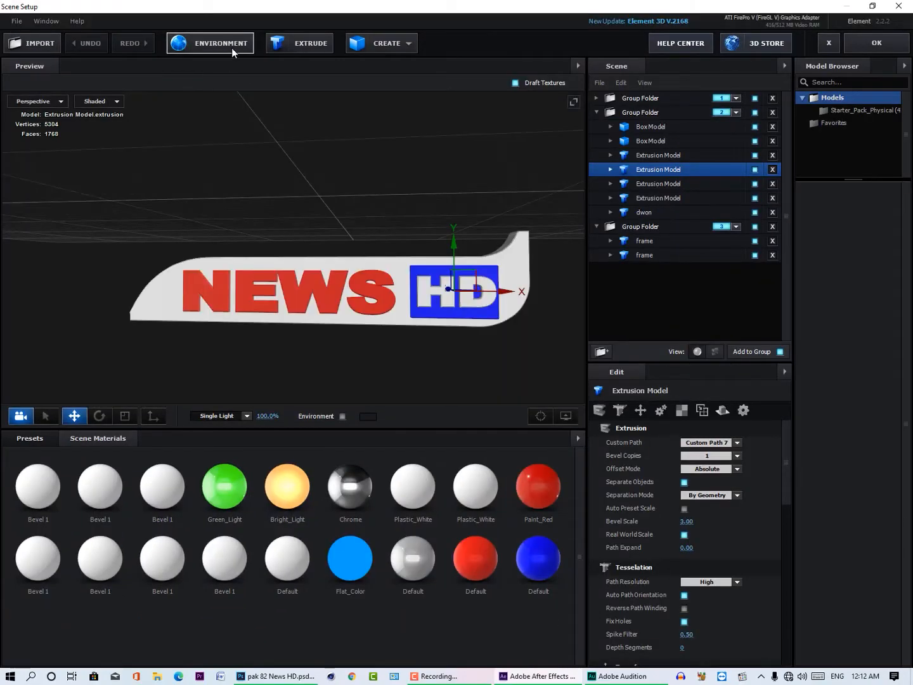
pyautogui.click(232, 49)
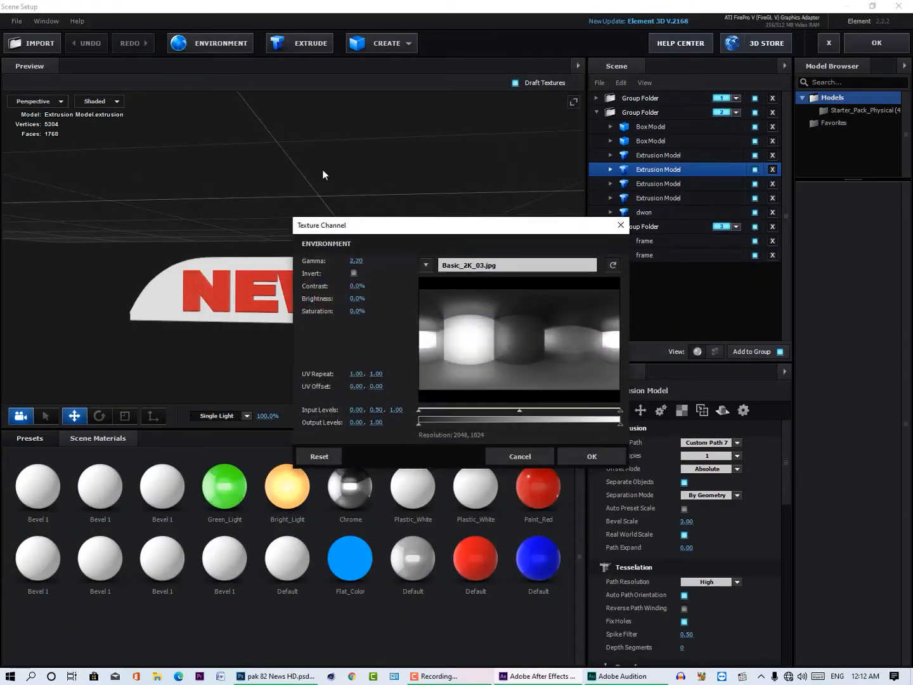
pyautogui.click(511, 267)
pyautogui.scroll(-3, 515, 419)
pyautogui.doubleClick(679, 383)
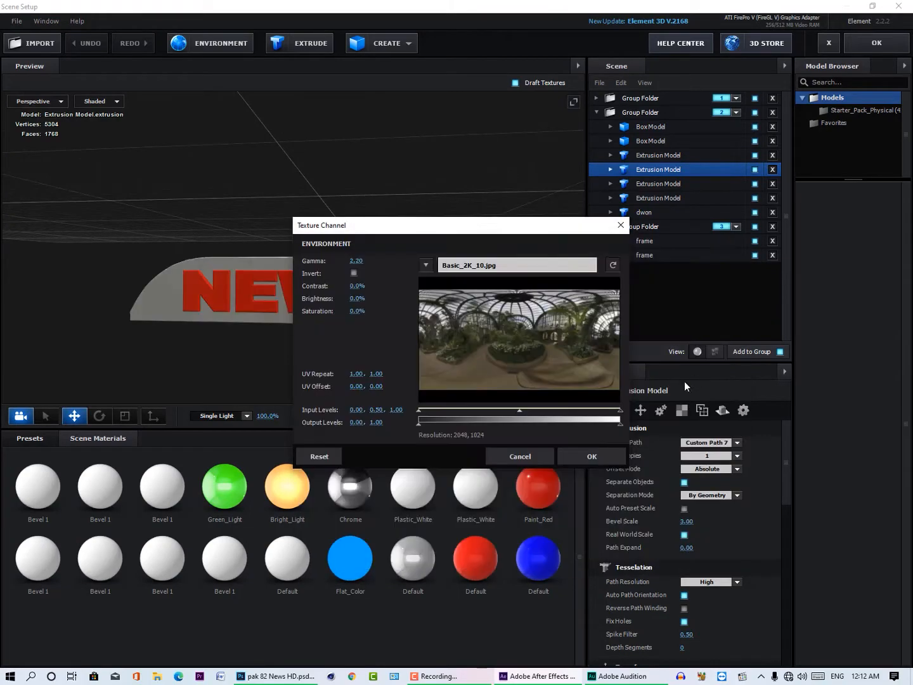
pyautogui.click(609, 454)
pyautogui.click(869, 43)
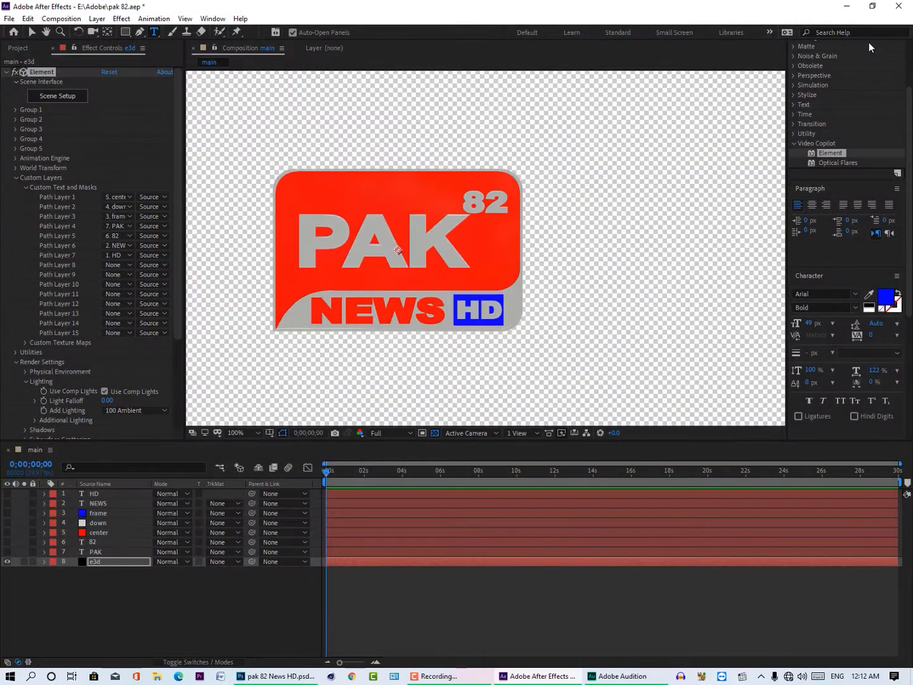
# Step: Reopen the Element scene setup and set the preview lighting to 100 Ambient
pyautogui.click(74, 96)
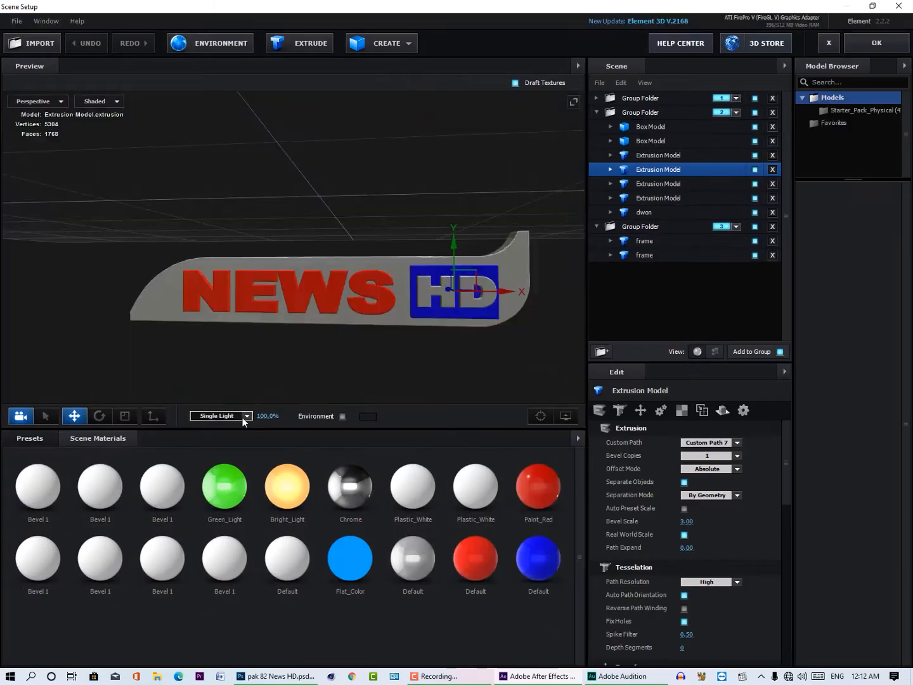
pyautogui.click(242, 416)
pyautogui.click(215, 641)
# Step: Replace the environment map with Basic_2K_11, check its reflections on the PAK 82 group, and accept the scene
pyautogui.click(211, 44)
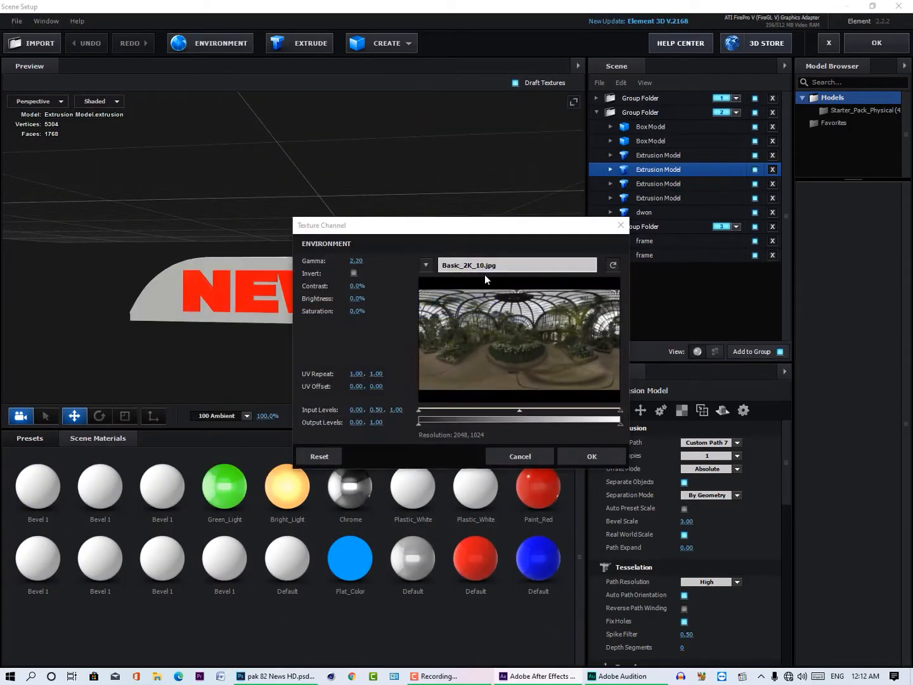
pyautogui.click(516, 265)
pyautogui.doubleClick(494, 437)
pyautogui.click(591, 456)
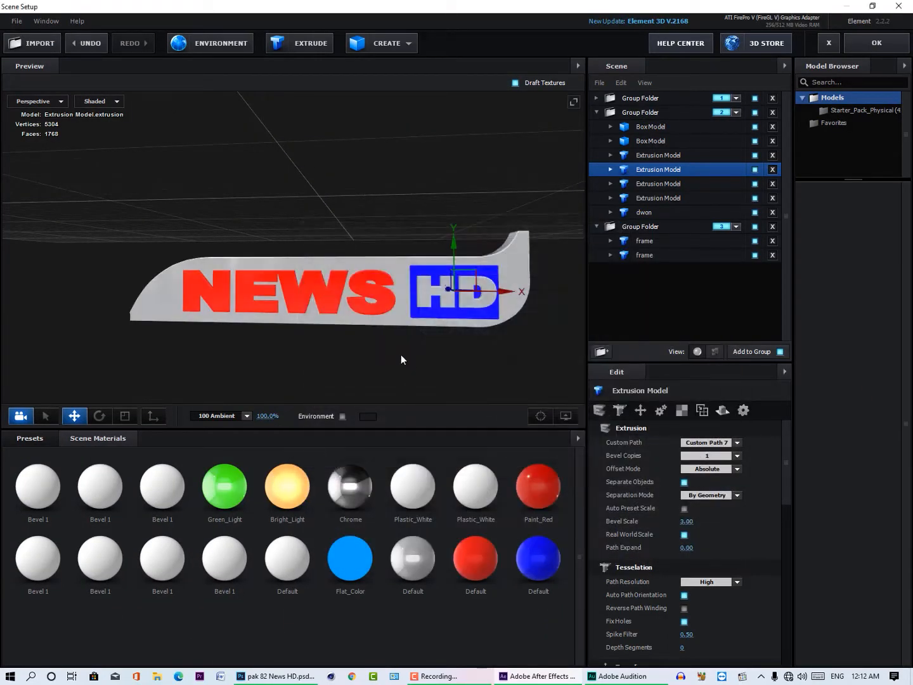
pyautogui.click(641, 98)
pyautogui.moveTo(583, 144); pyautogui.dragTo(465, 165)
pyautogui.scroll(-3, 408, 285)
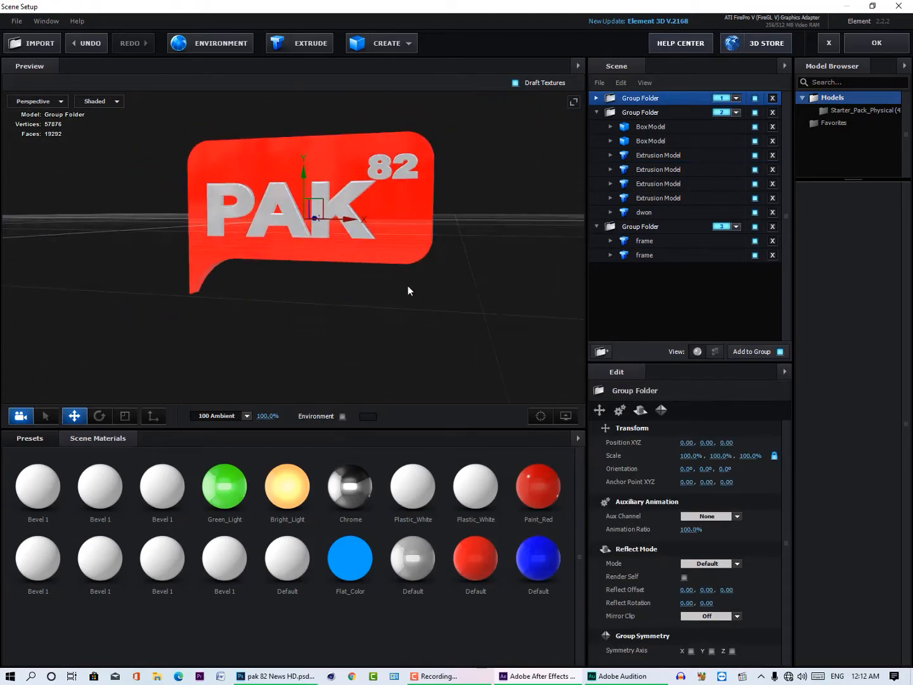
pyautogui.moveTo(409, 285); pyautogui.dragTo(437, 282)
pyautogui.click(882, 42)
# Step: Enable ambient occlusion in the Element effect's render settings
pyautogui.scroll(-1, 126, 343)
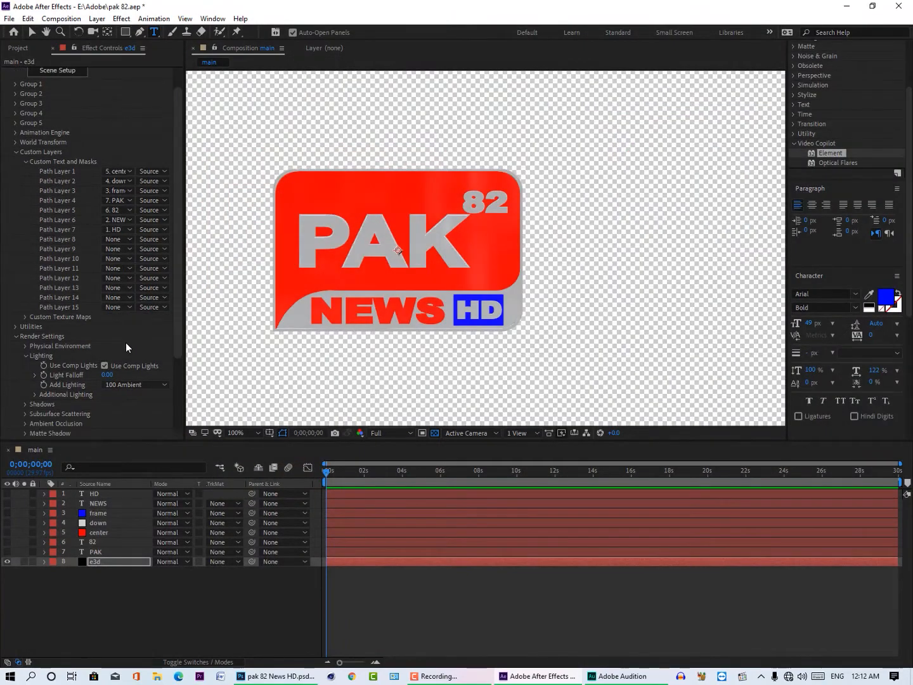
pyautogui.click(26, 424)
pyautogui.scroll(-4, 28, 420)
pyautogui.click(104, 299)
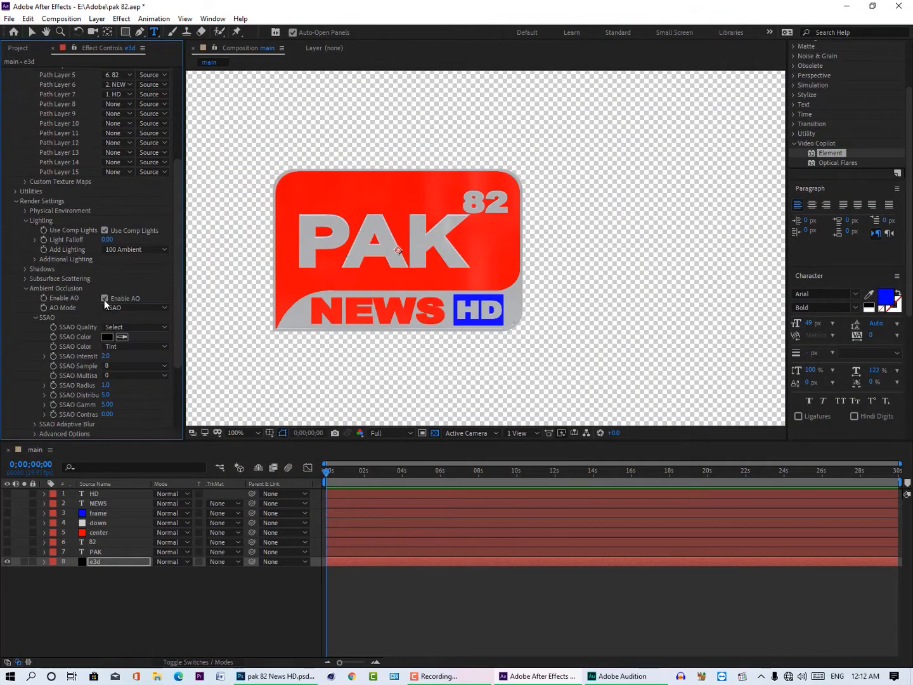
# Step: Replace the Element scene's environment map with Basic_2K_15 and accept the scene setup
pyautogui.scroll(3, 144, 238)
pyautogui.scroll(3, 144, 237)
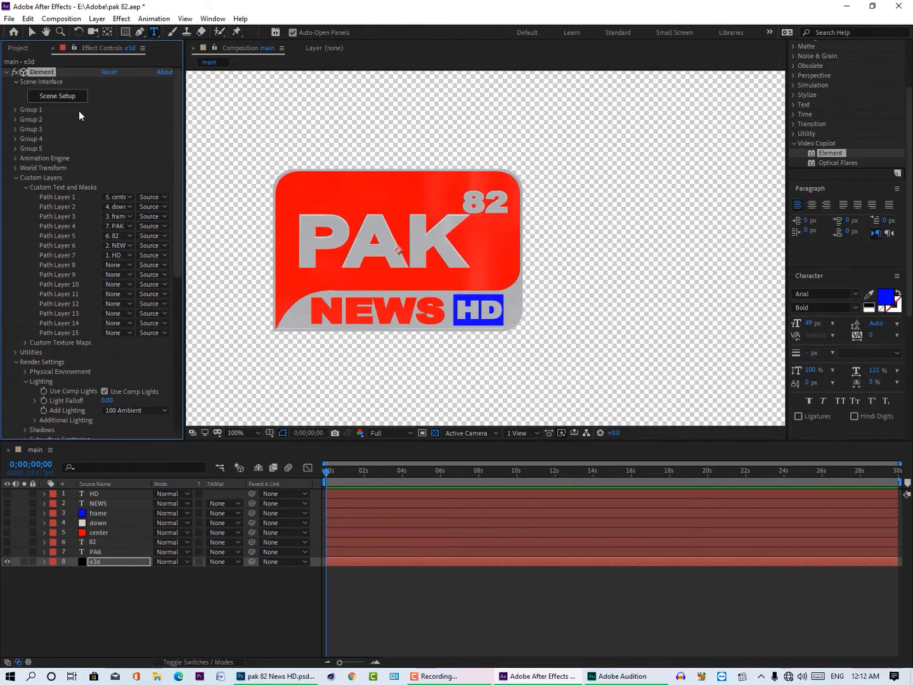
pyautogui.click(288, 221)
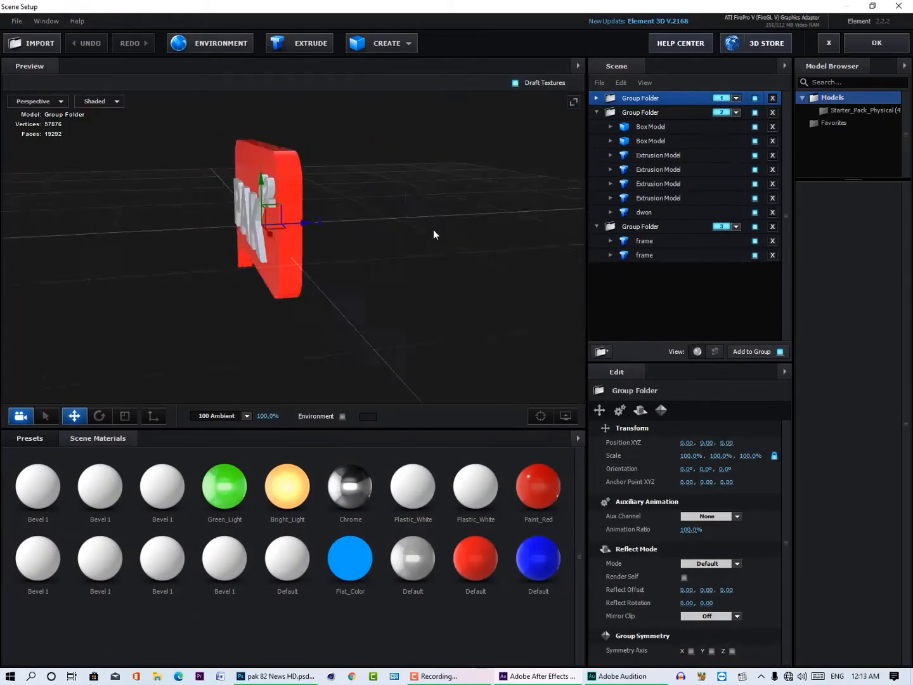
pyautogui.click(210, 43)
pyautogui.click(536, 269)
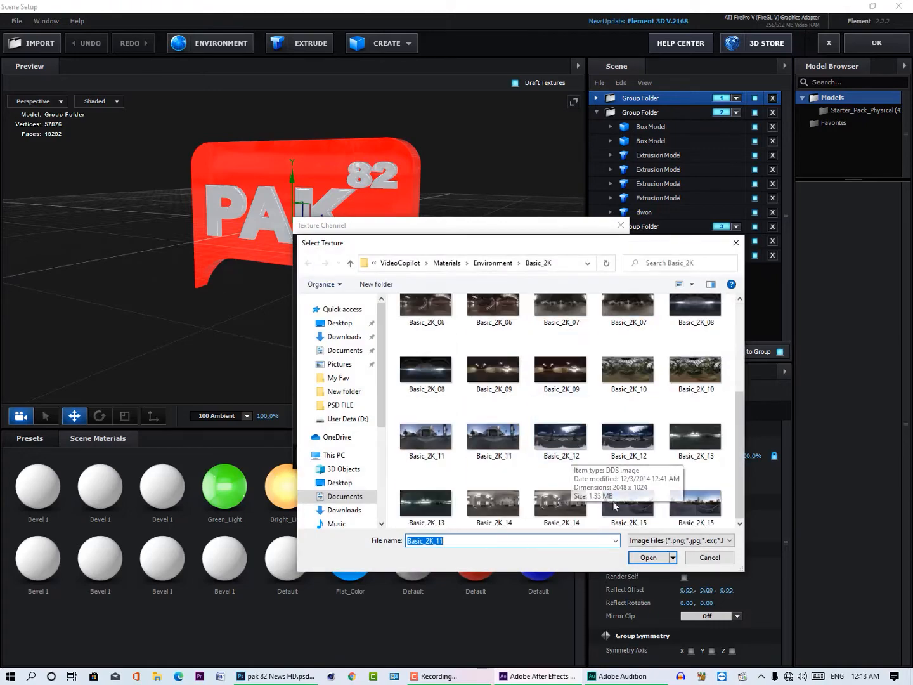
pyautogui.doubleClick(613, 506)
pyautogui.click(574, 453)
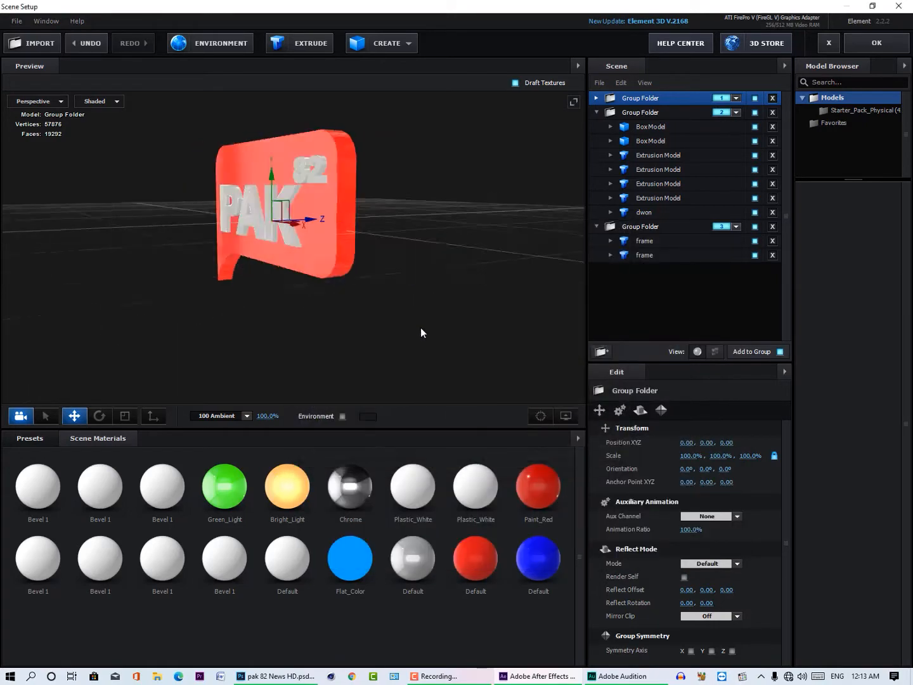
pyautogui.click(876, 43)
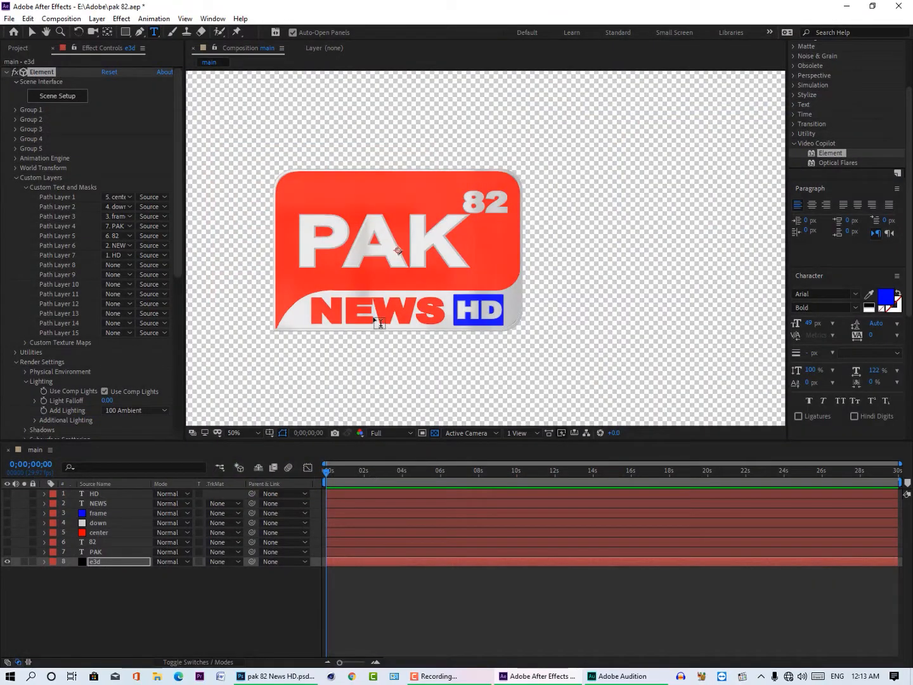
# Step: Examine the reflections and edges of the PAK, NEWS and HD lettering up close in the composition
pyautogui.scroll(-1, 379, 323)
pyautogui.scroll(1, 408, 346)
pyautogui.moveTo(365, 290); pyautogui.dragTo(454, 297)
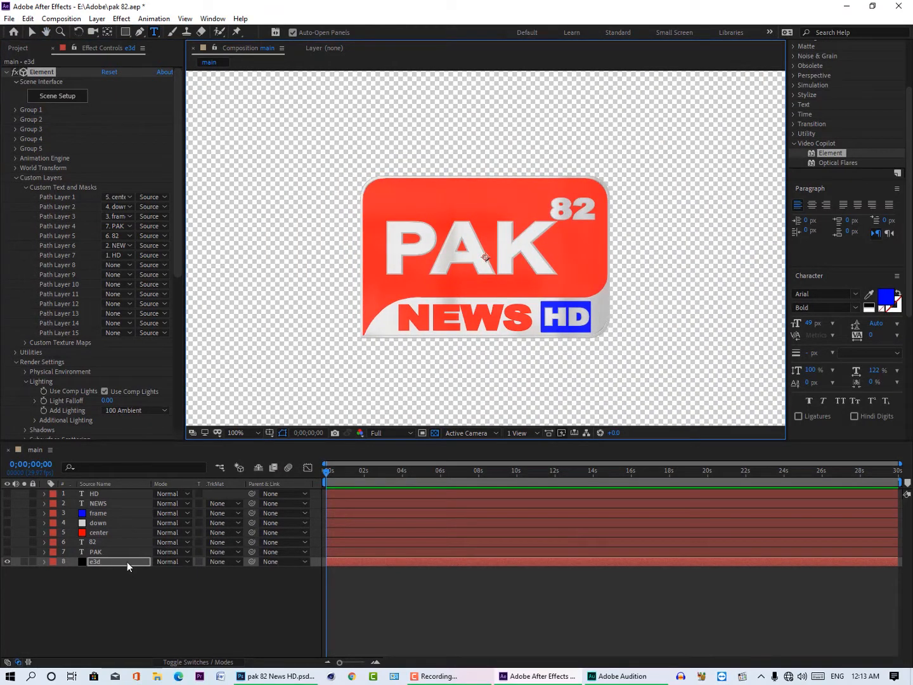
pyautogui.click(133, 582)
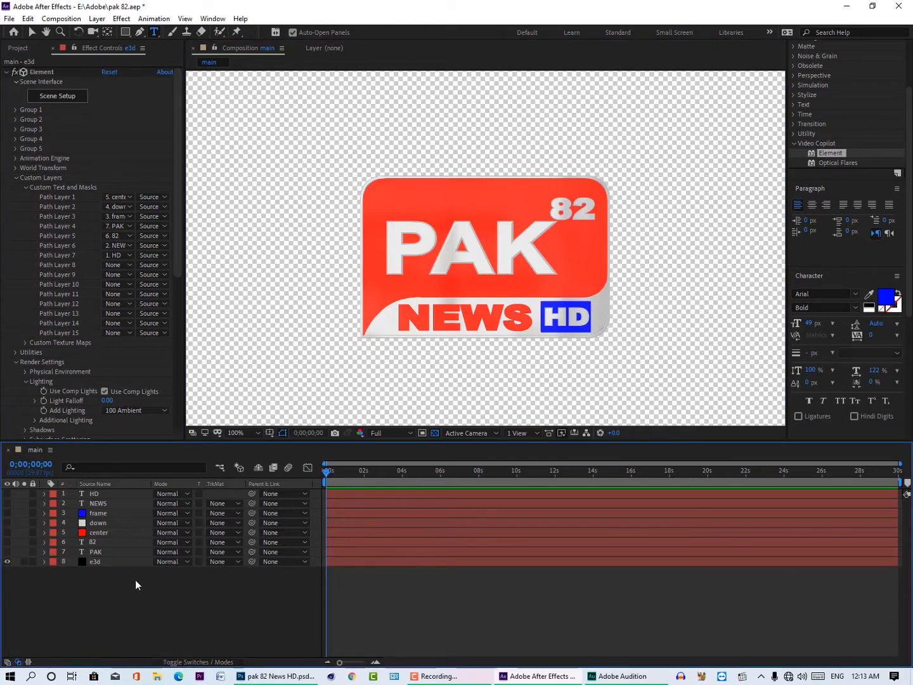
pyautogui.scroll(4, 540, 345)
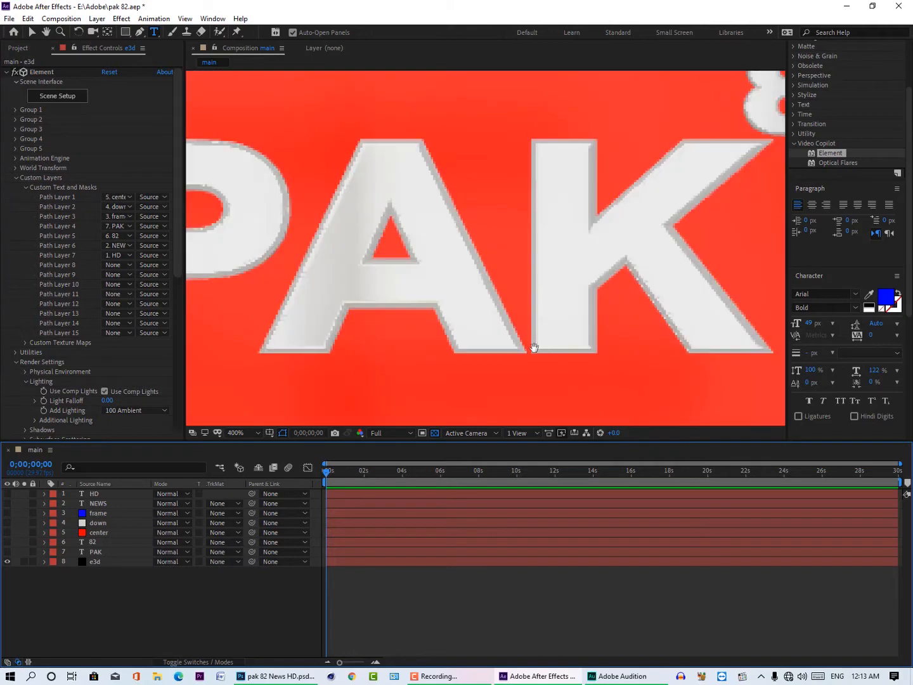
pyautogui.moveTo(533, 348); pyautogui.dragTo(442, 168)
pyautogui.moveTo(539, 378); pyautogui.dragTo(455, 244)
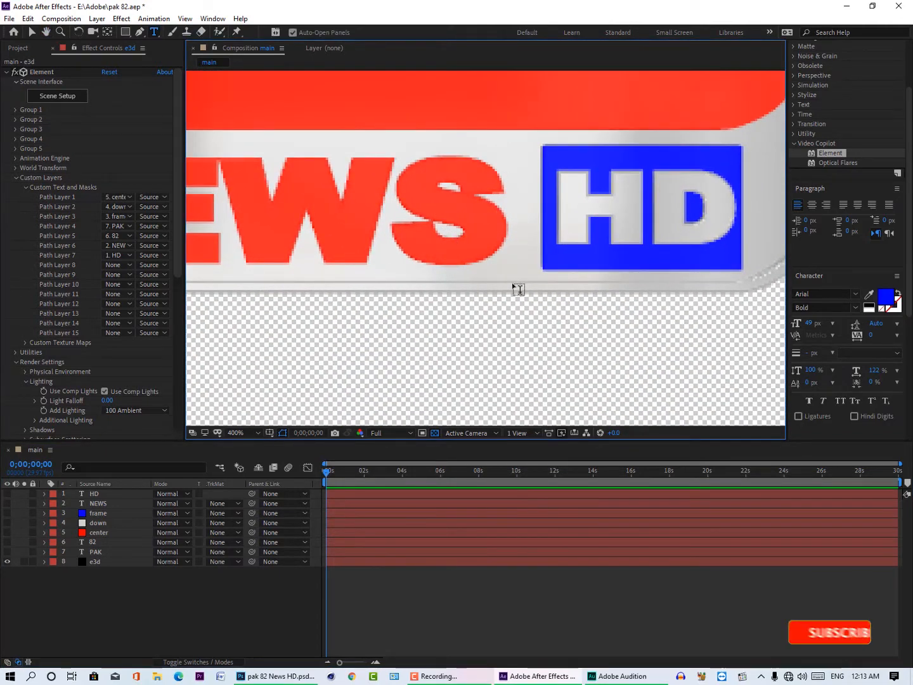
pyautogui.moveTo(639, 292); pyautogui.dragTo(522, 281)
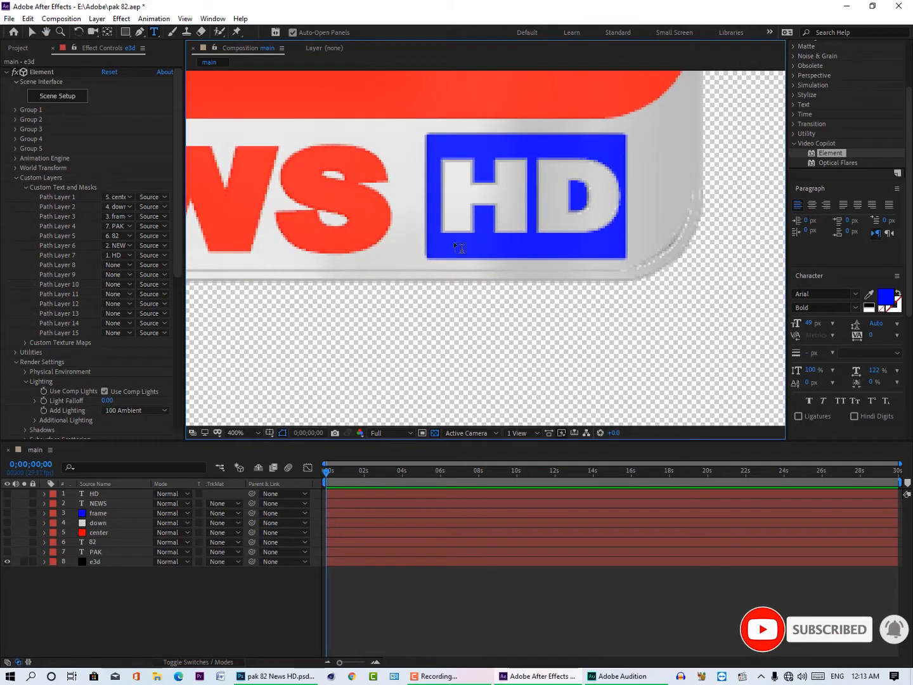
pyautogui.scroll(-4, 461, 249)
pyautogui.scroll(3, 336, 177)
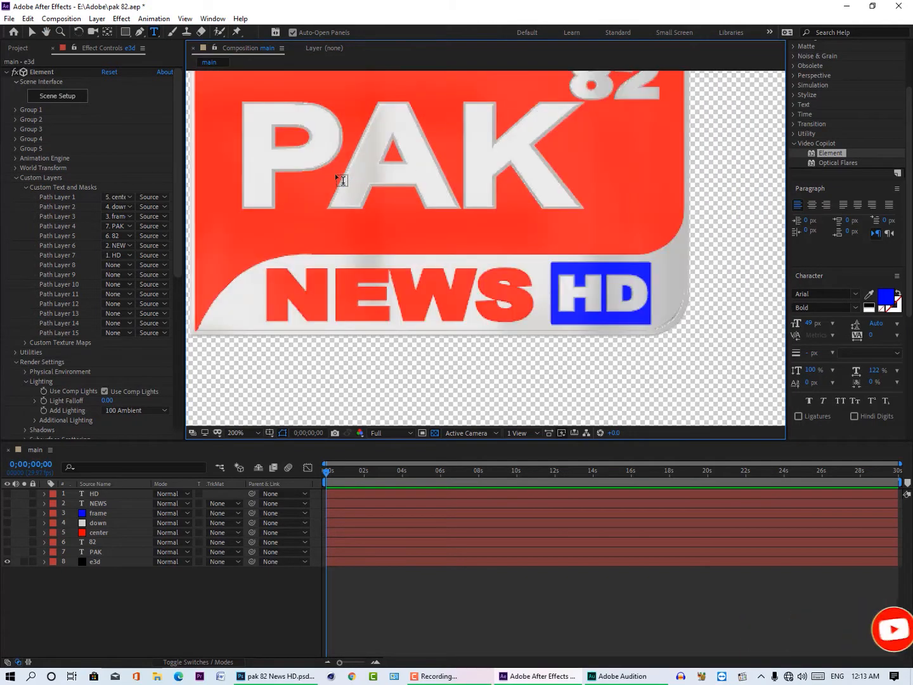
pyautogui.scroll(-2, 335, 174)
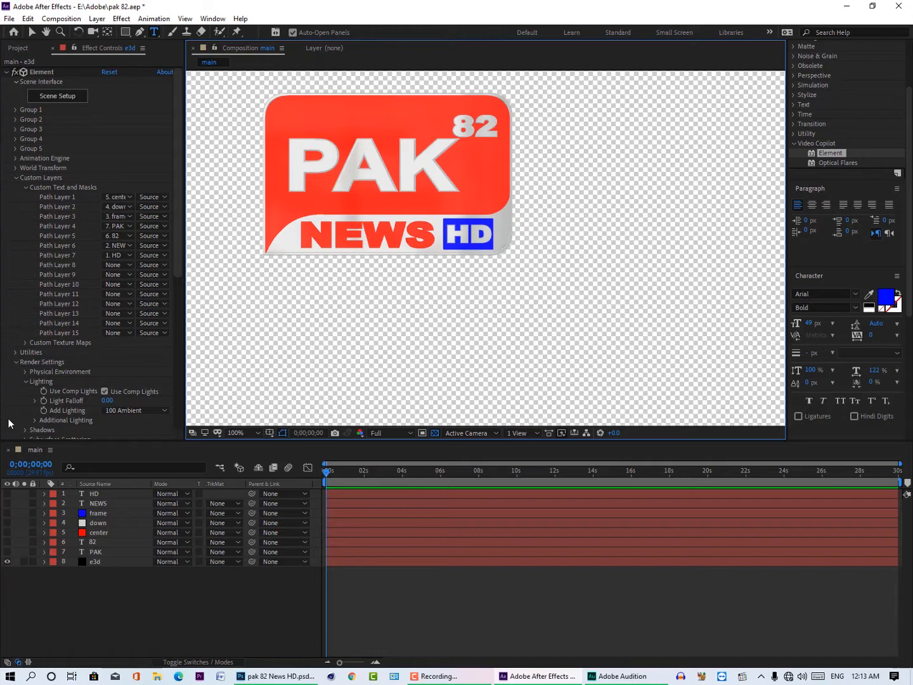
# Step: Mark the seven source layers from HD to PAK as shy and hide shy layers in the timeline
pyautogui.moveTo(107, 494); pyautogui.dragTo(115, 551)
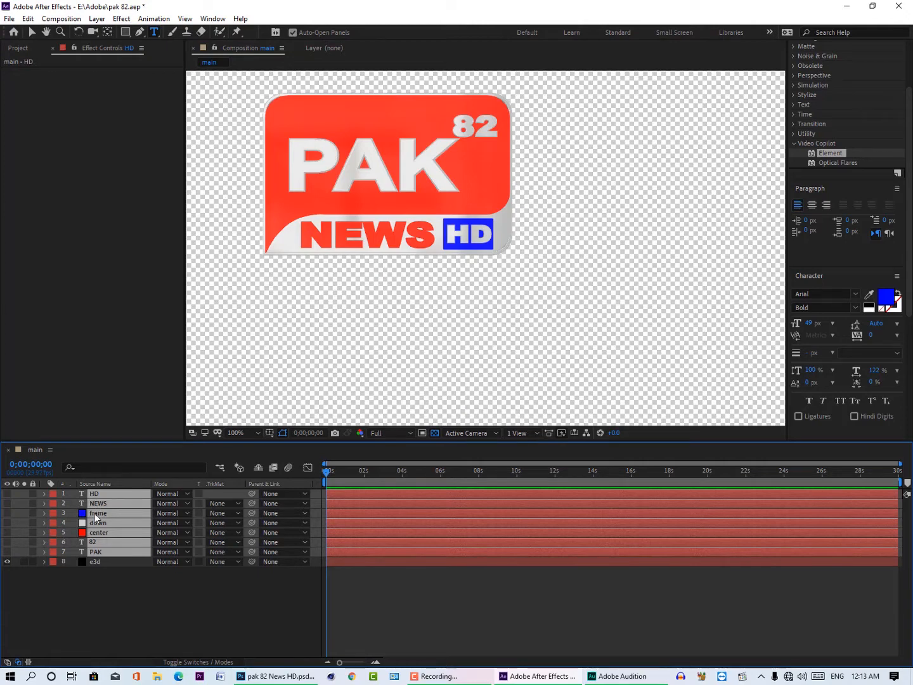
pyautogui.click(258, 469)
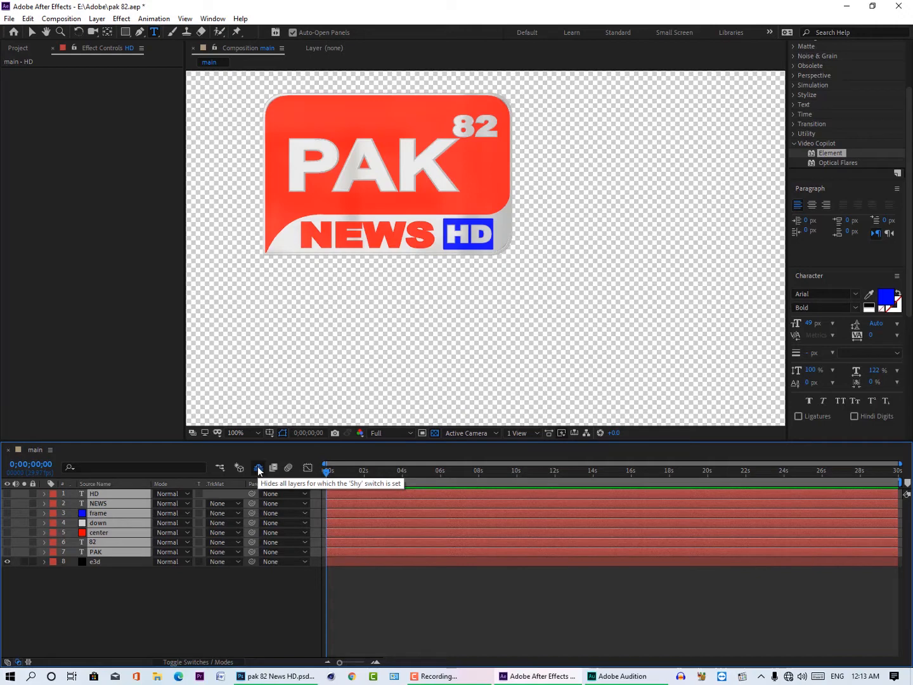
pyautogui.click(205, 662)
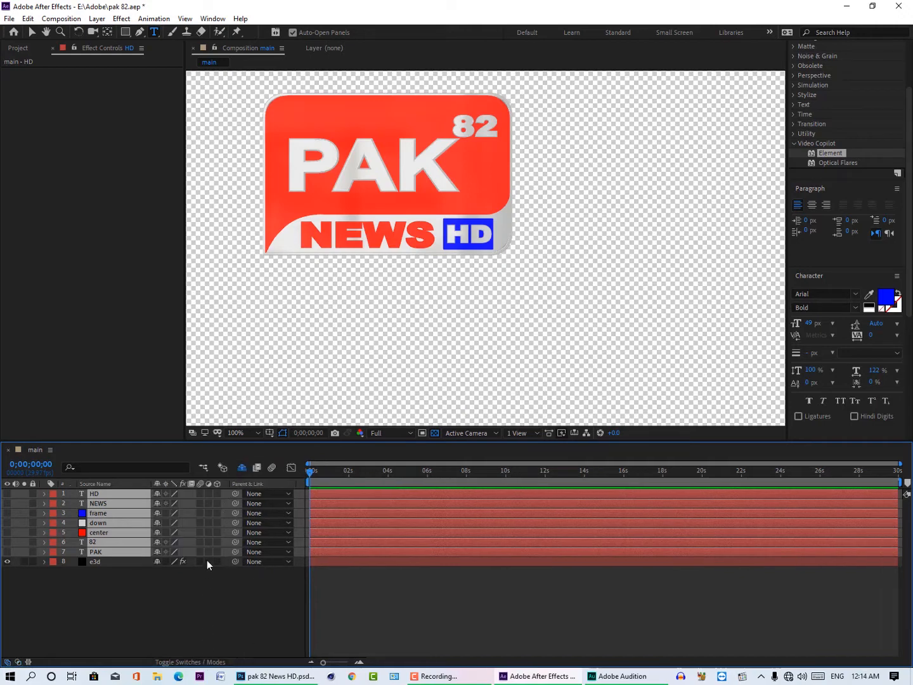
pyautogui.click(158, 493)
# Step: Test Group 1's Y rotation on the e3d layer, reset it to 0°, and enable keyframing for it at 0;00;00;00
pyautogui.click(102, 493)
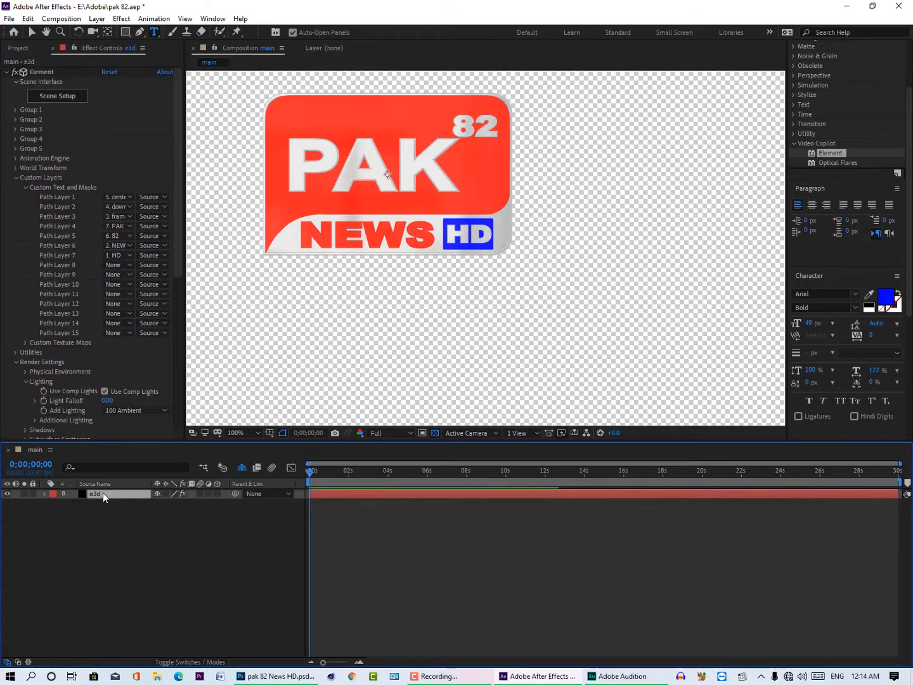
pyautogui.click(15, 110)
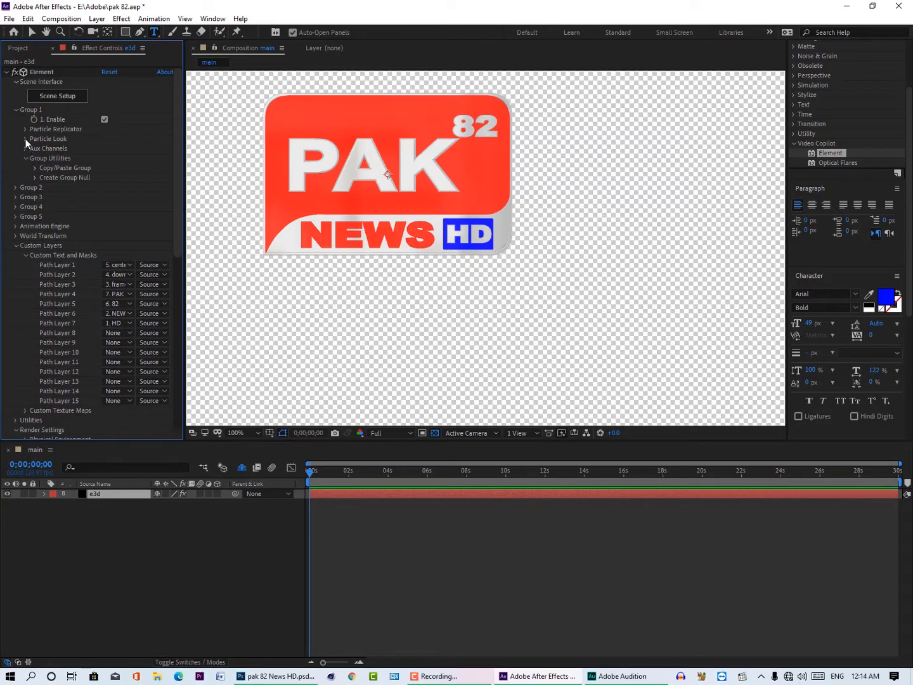
pyautogui.click(25, 129)
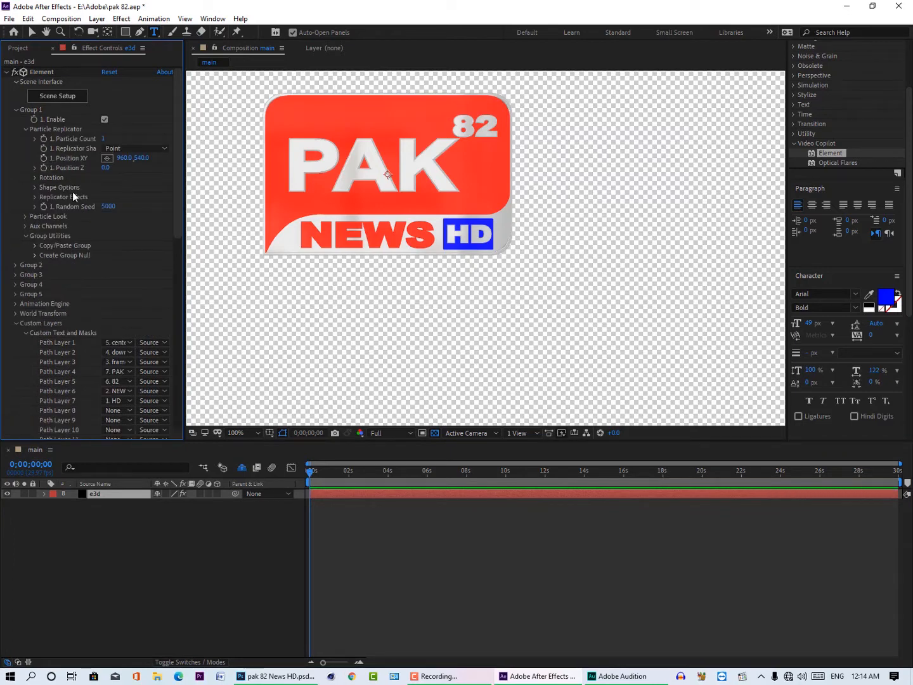
pyautogui.click(36, 178)
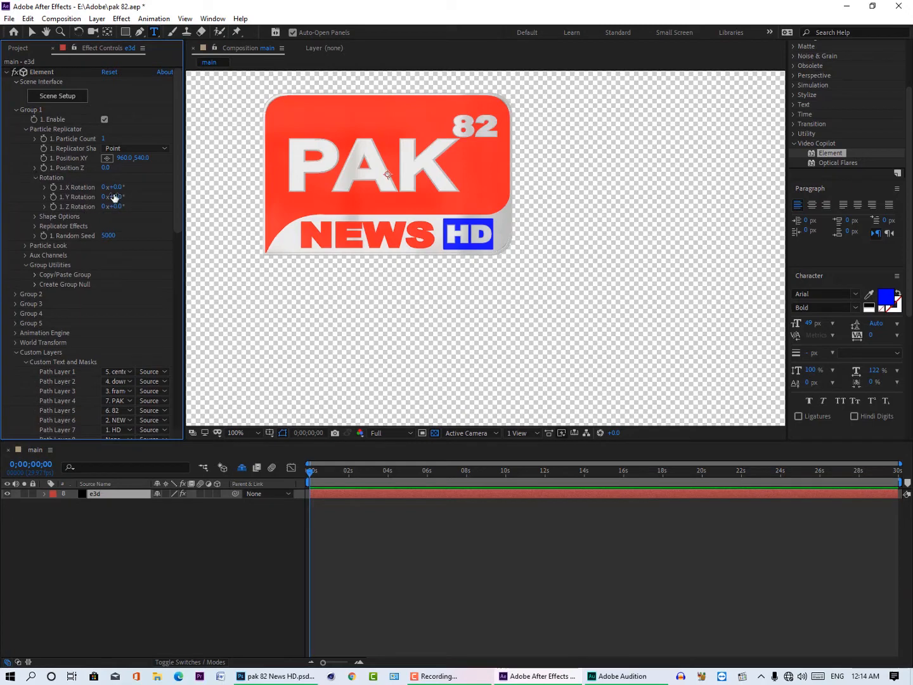
pyautogui.moveTo(117, 197); pyautogui.dragTo(150, 190)
pyautogui.click(117, 197)
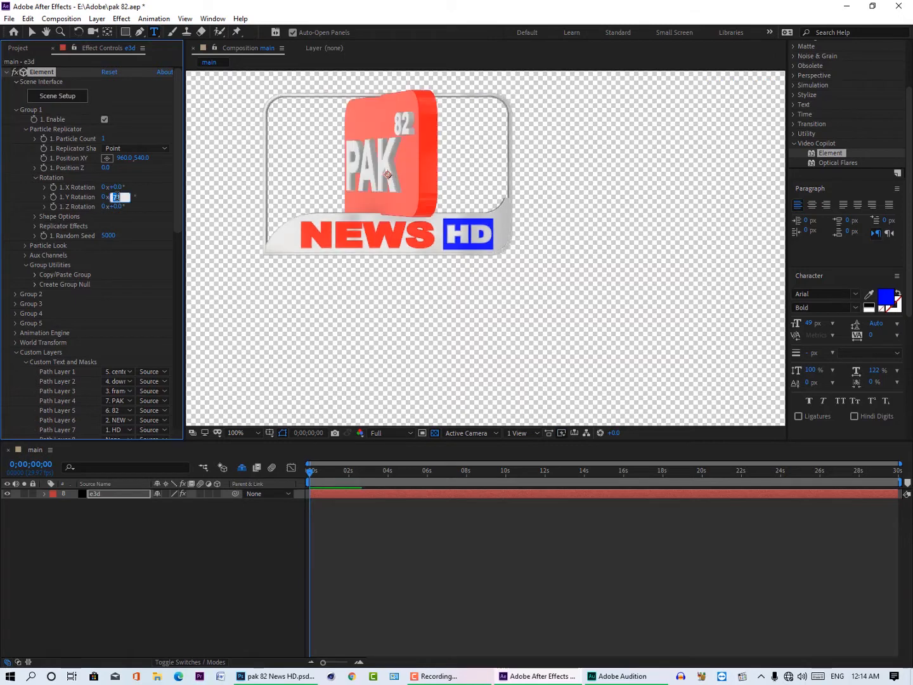
pyautogui.write('0')
pyautogui.press('Return')
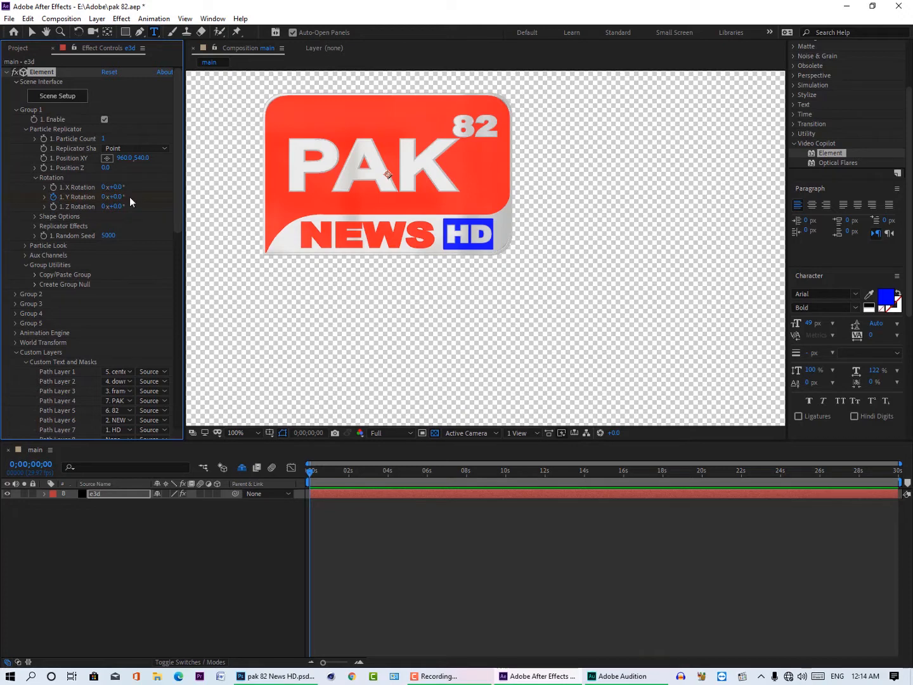
# Step: Enable keyframing for Group 2's Y rotation at 0;00;00;00 and test it at 50°
pyautogui.click(15, 294)
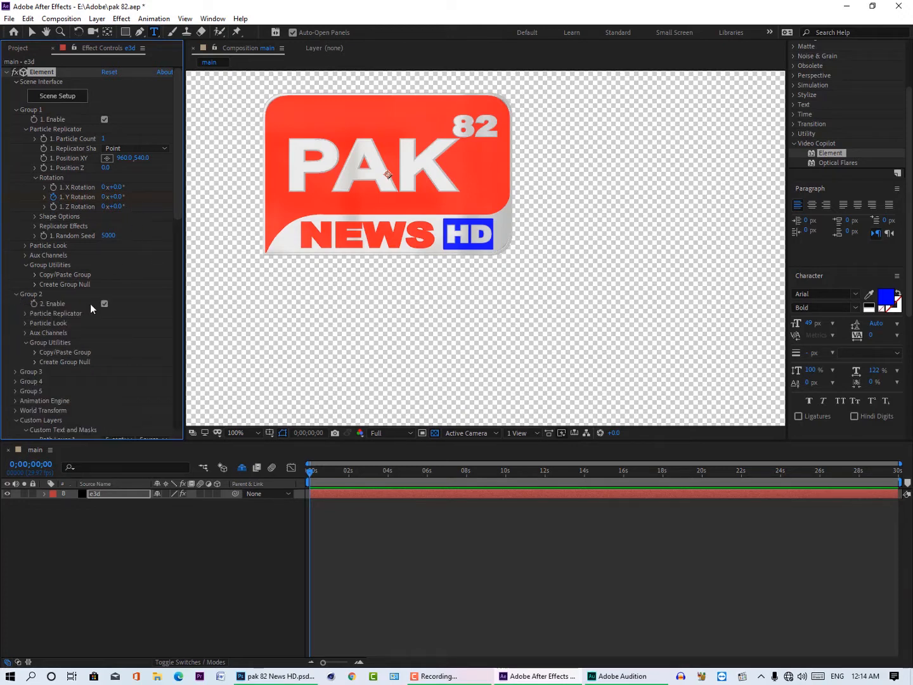
pyautogui.scroll(-1, 90, 304)
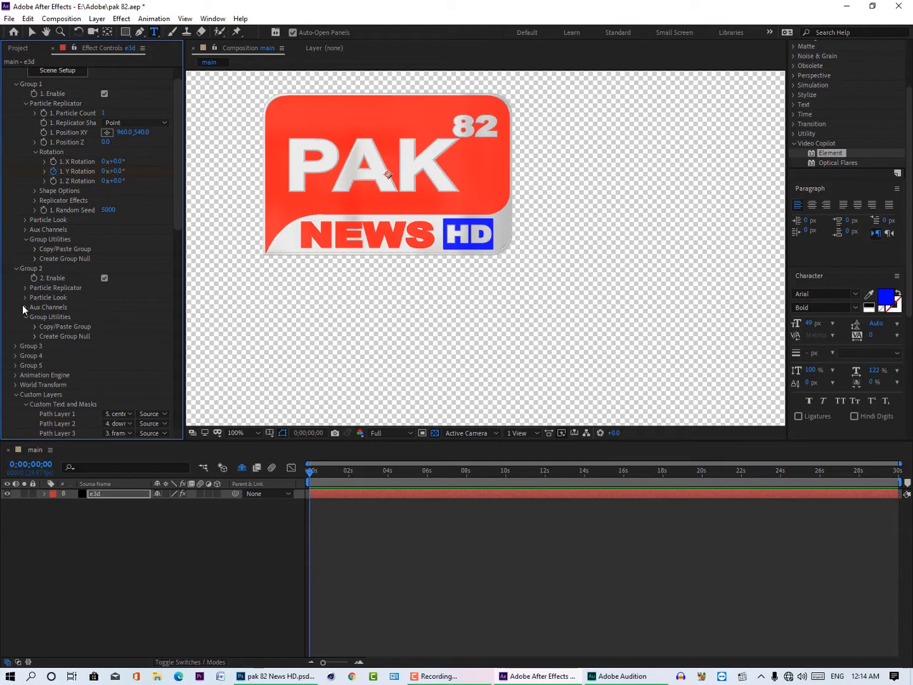
pyautogui.click(25, 288)
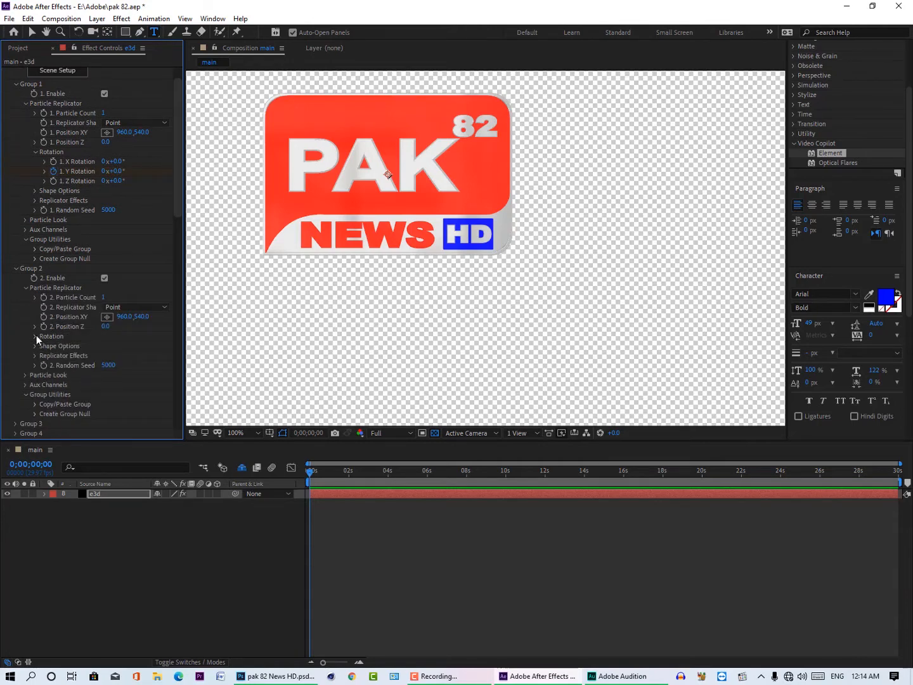
pyautogui.click(35, 336)
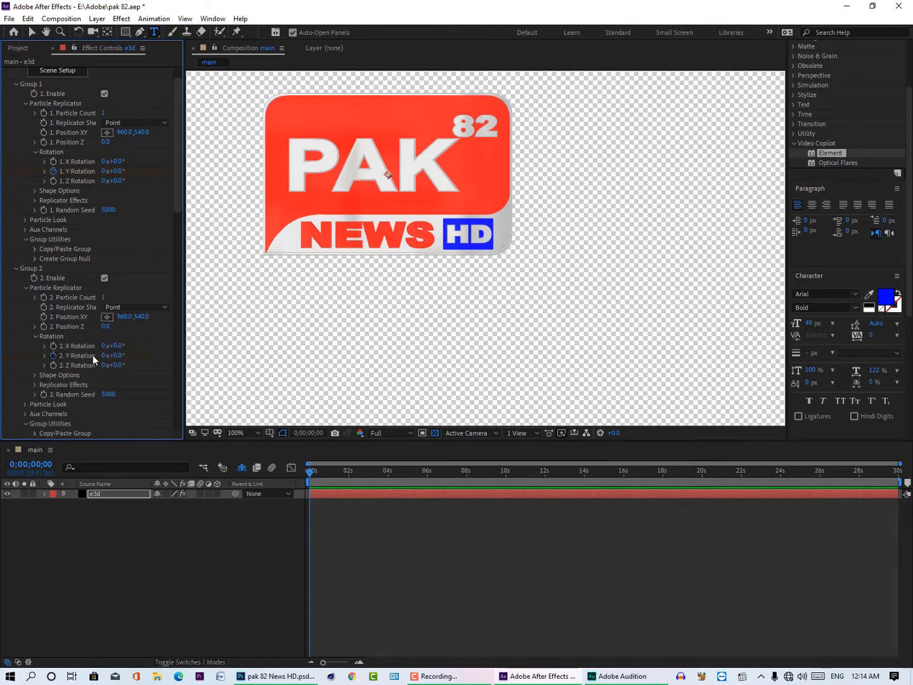
pyautogui.moveTo(116, 356)
pyautogui.mouseDown()
pyautogui.moveTo(191, 349)
pyautogui.moveTo(127, 337)
pyautogui.mouseUp()
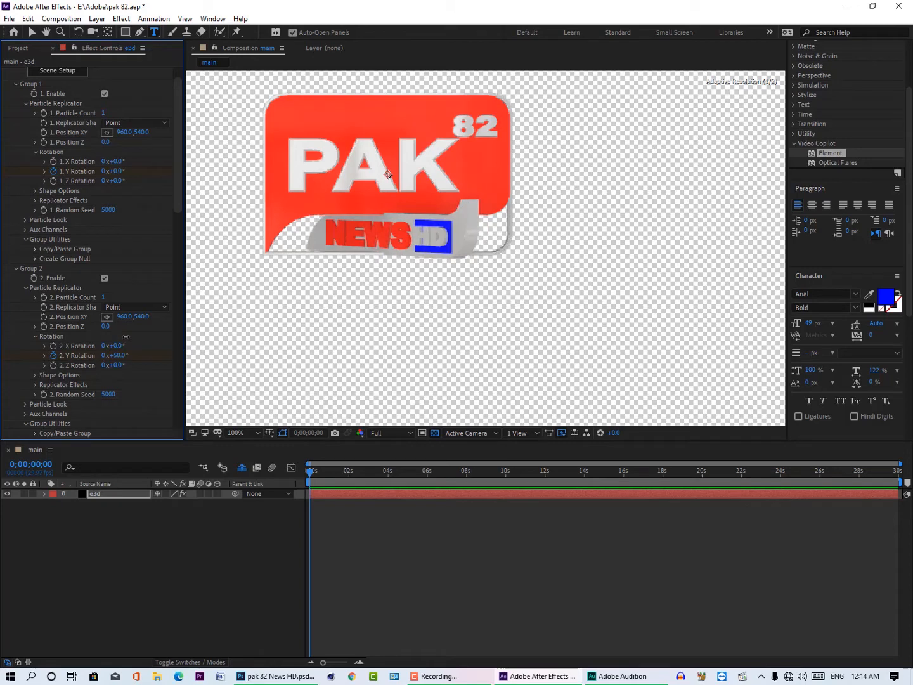
# Step: Inspect the rotated NEWS HD plate up close and reset Group 2's Y rotation to 0°
pyautogui.press('u')
pyautogui.scroll(2, 391, 219)
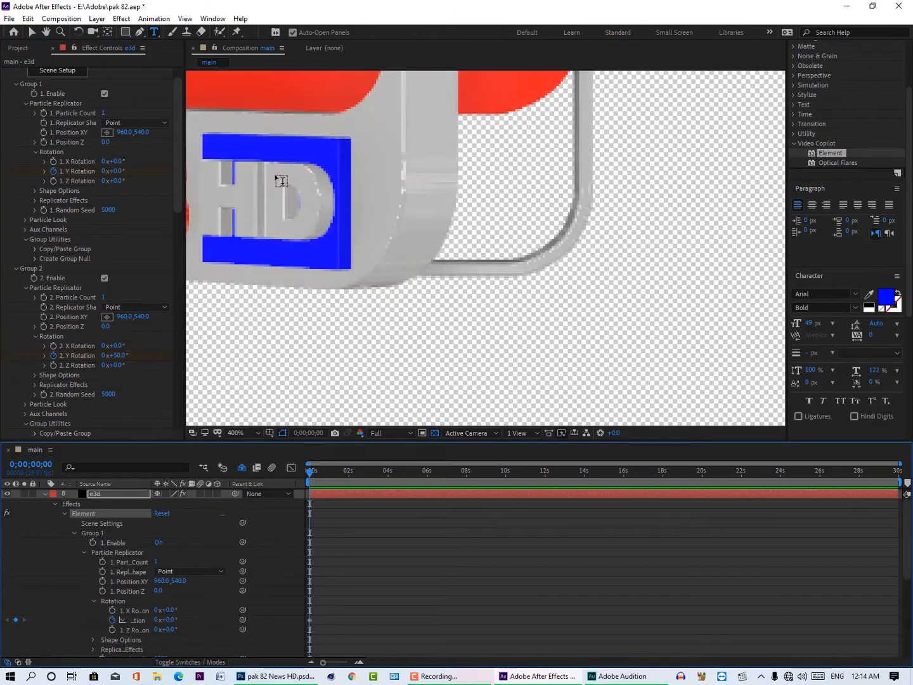
pyautogui.moveTo(316, 150); pyautogui.dragTo(513, 187)
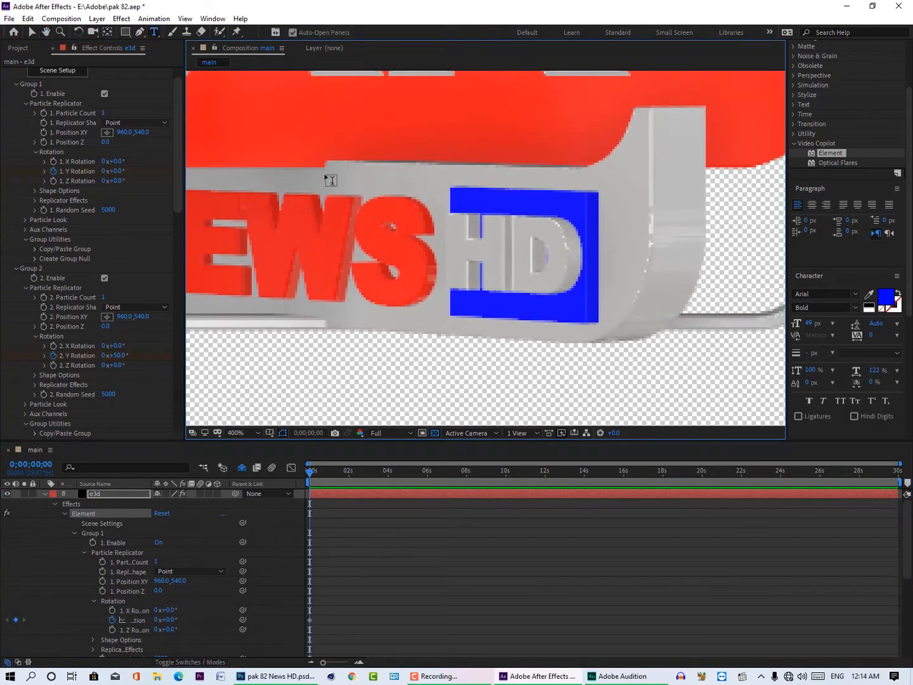
pyautogui.scroll(3, 329, 177)
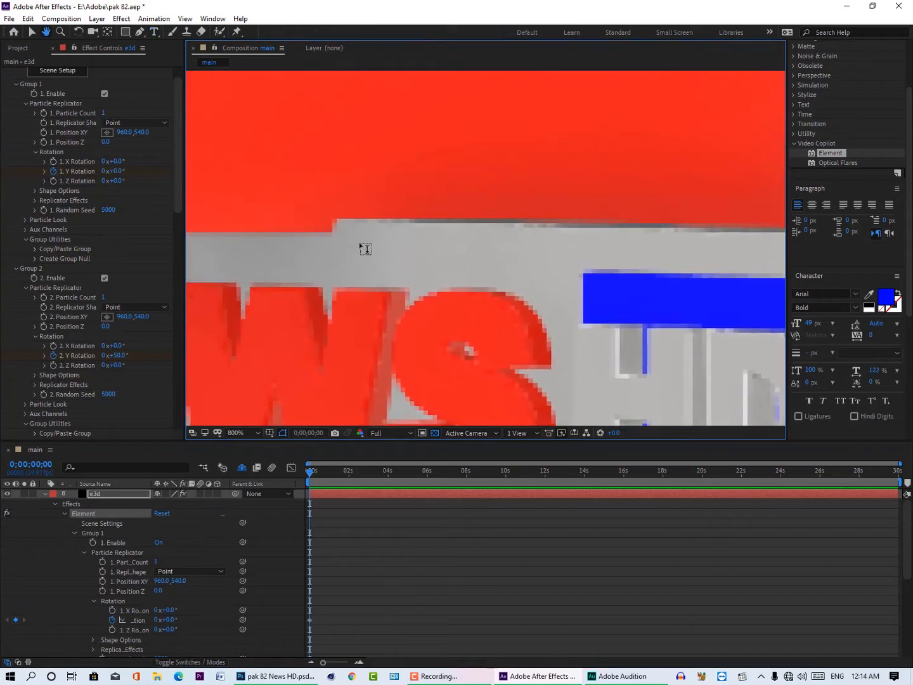
pyautogui.scroll(-1, 334, 237)
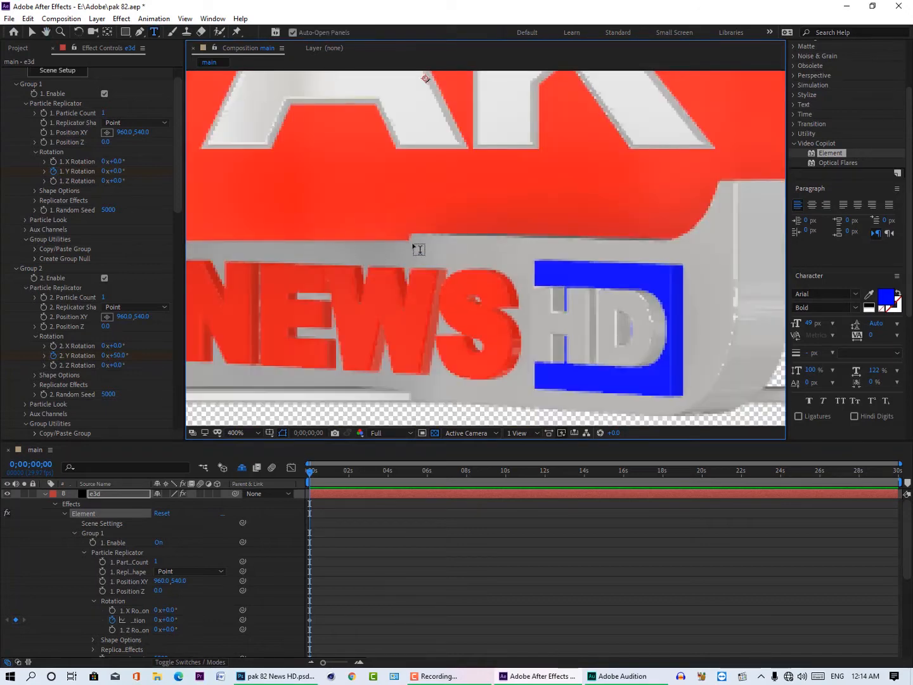
pyautogui.scroll(-3, 421, 247)
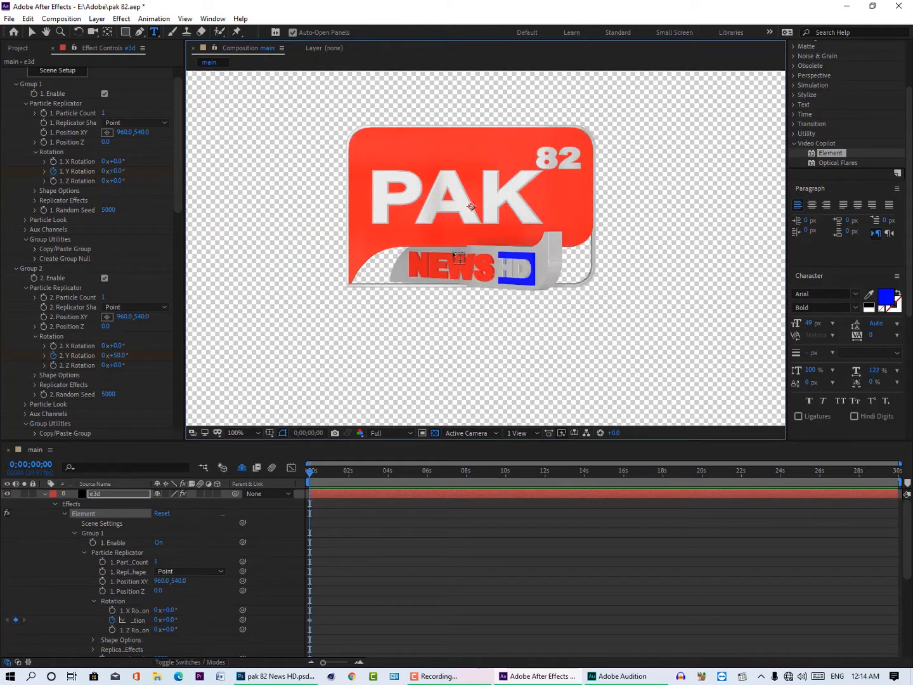
pyautogui.click(118, 355)
pyautogui.write('0')
pyautogui.press('Return')
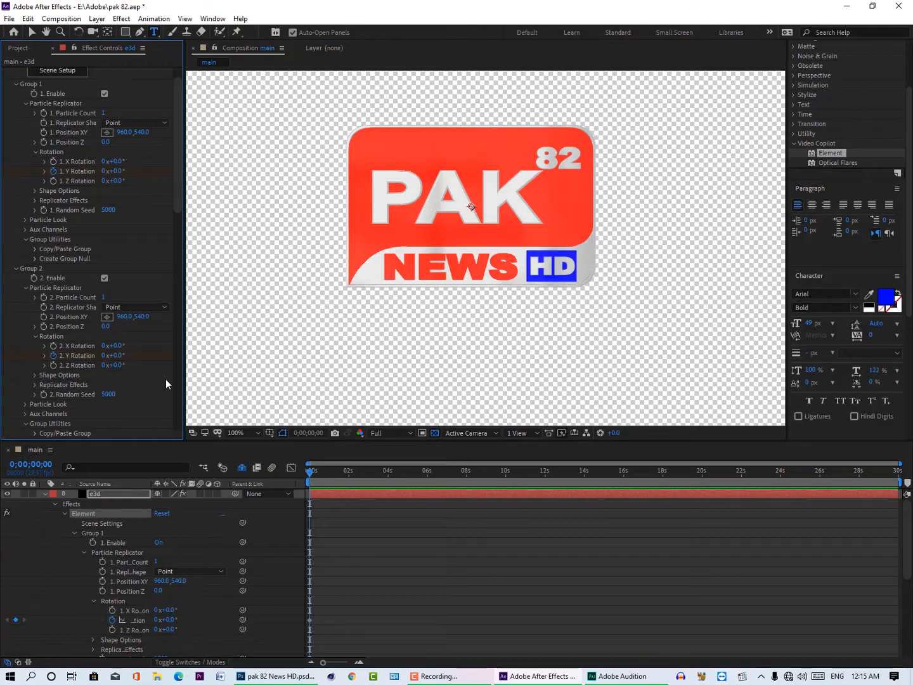
# Step: Open the Element scene setup and inspect the two frame models in the Group 3 folder
pyautogui.scroll(-1, 163, 380)
pyautogui.scroll(-2, 162, 378)
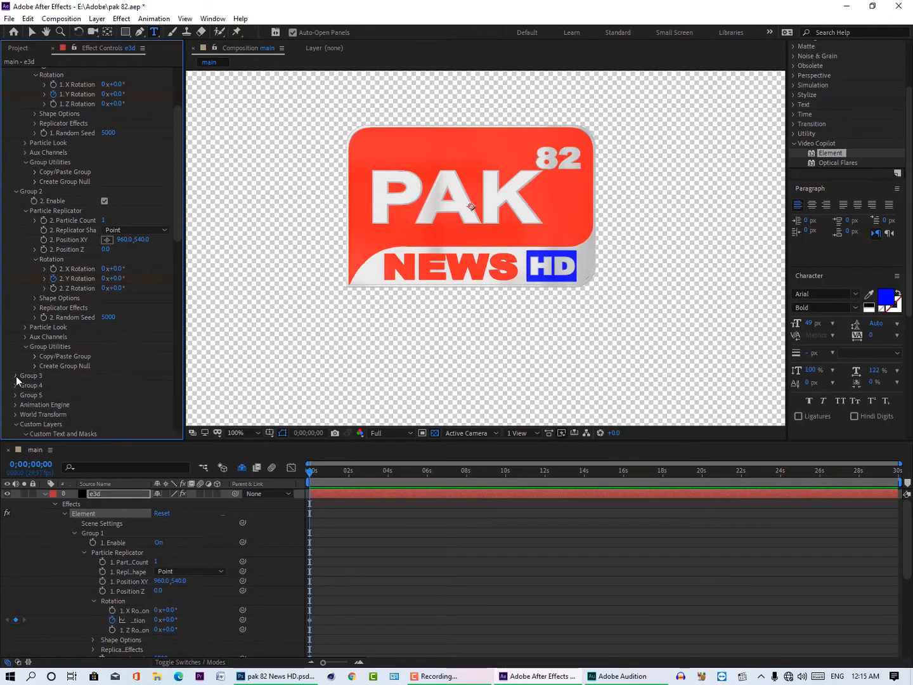
pyautogui.click(16, 376)
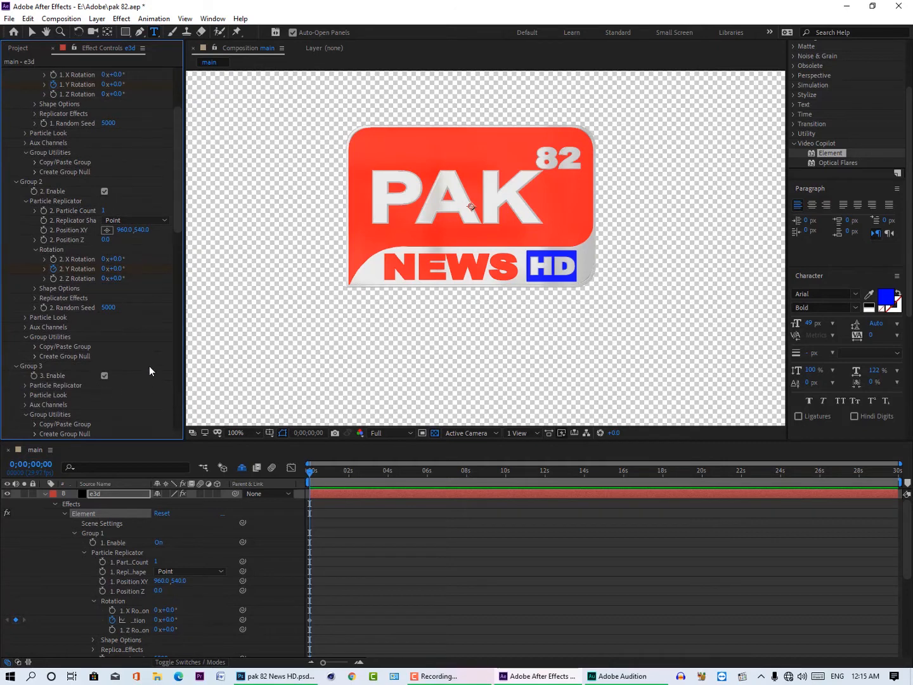
pyautogui.scroll(4, 150, 379)
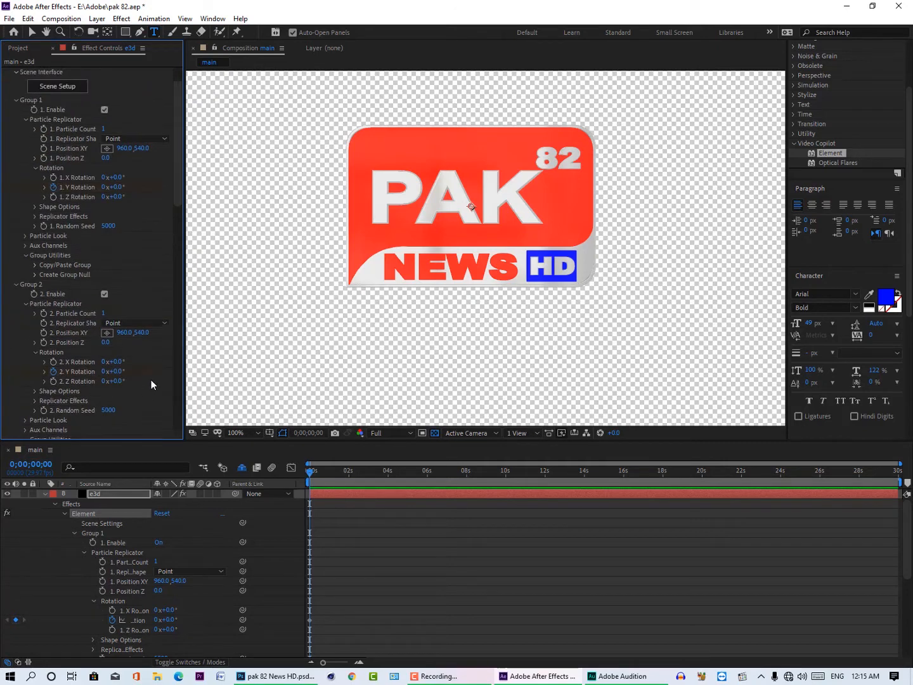
pyautogui.click(71, 97)
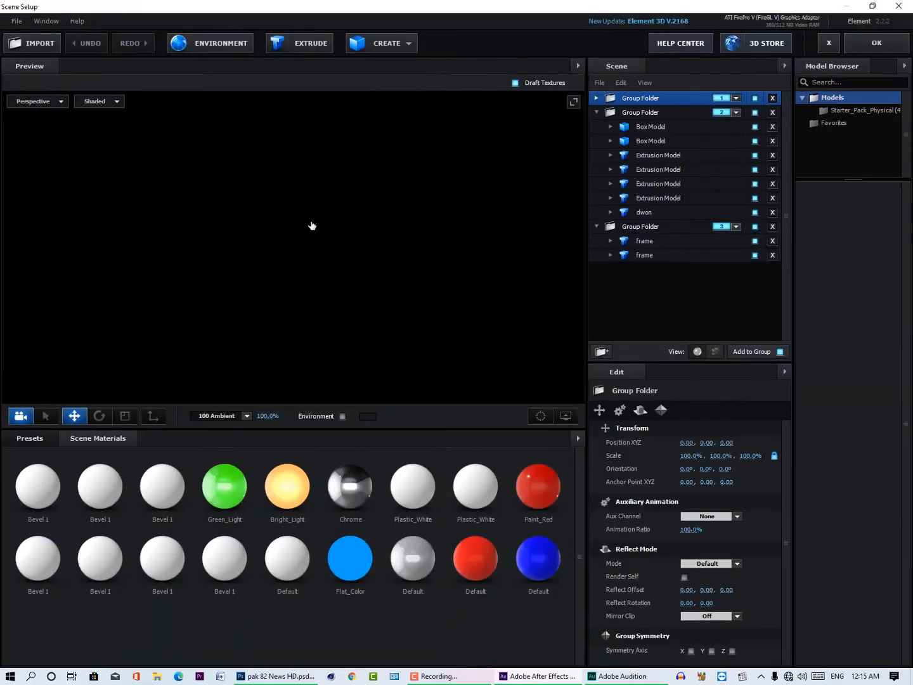
pyautogui.click(651, 225)
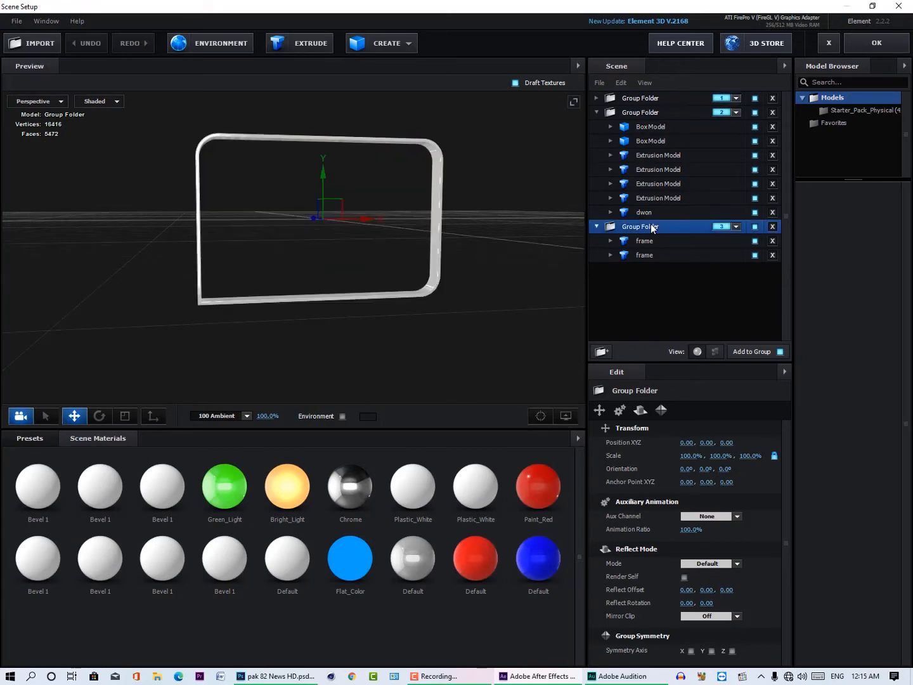
pyautogui.click(656, 242)
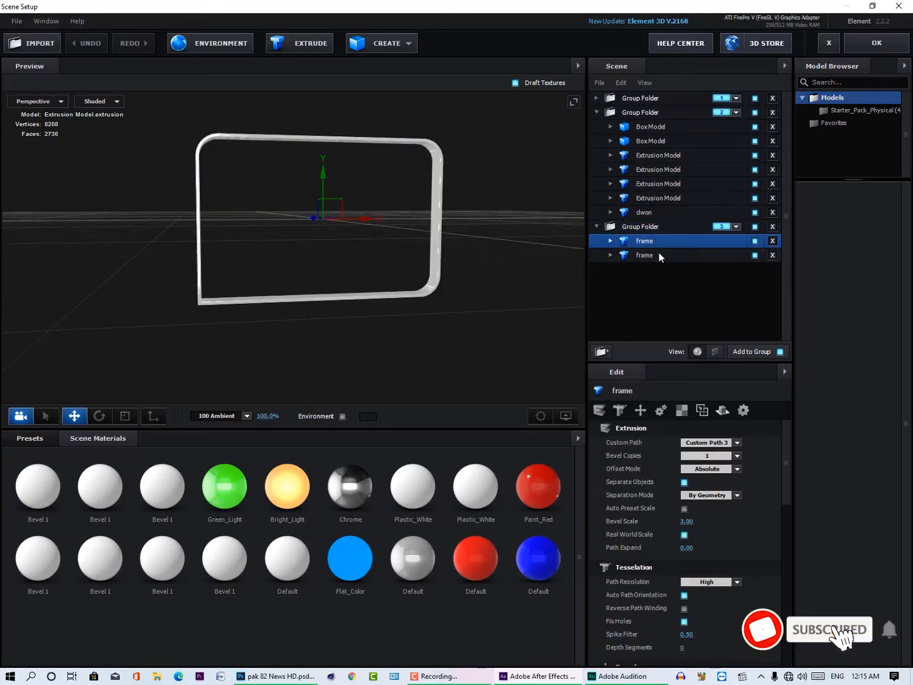
pyautogui.click(659, 254)
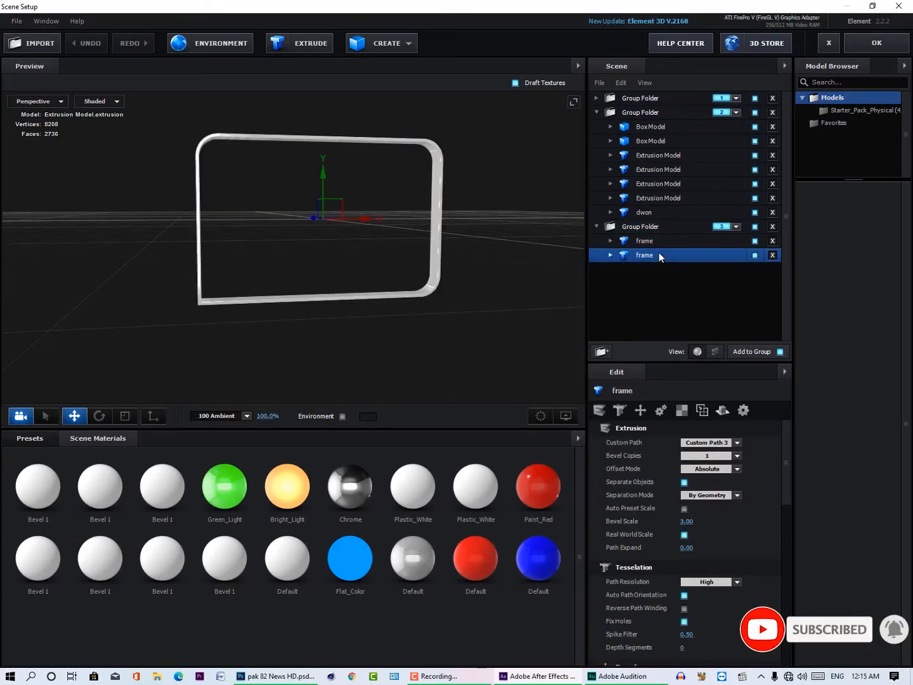
# Step: Check the auxiliary animation channel of each frame model in the Group 3 folder, and accept the scene setup
pyautogui.rightClick(659, 253)
pyautogui.moveTo(728, 361)
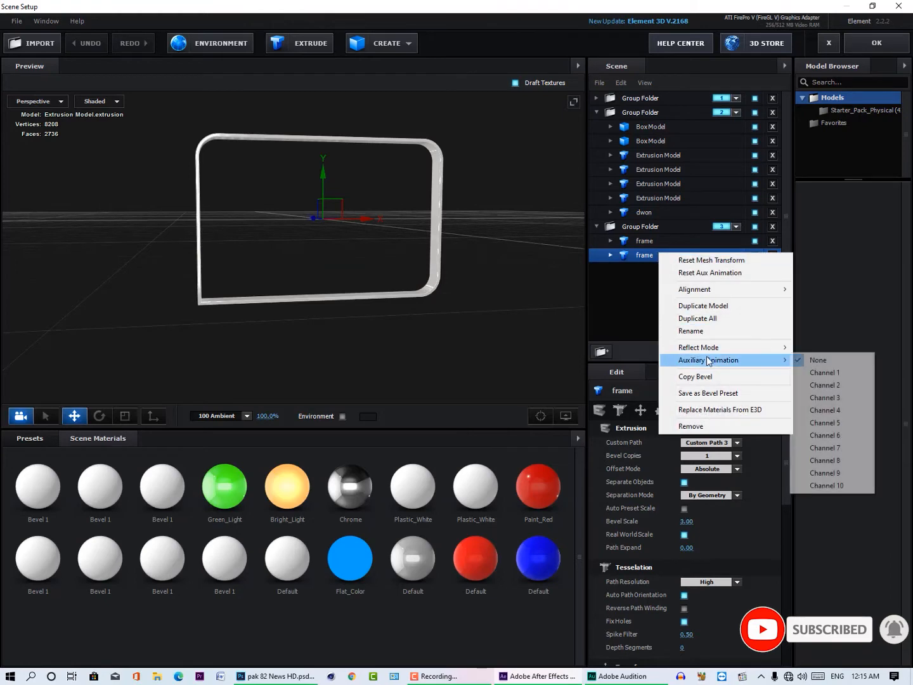
pyautogui.click(638, 241)
pyautogui.rightClick(639, 242)
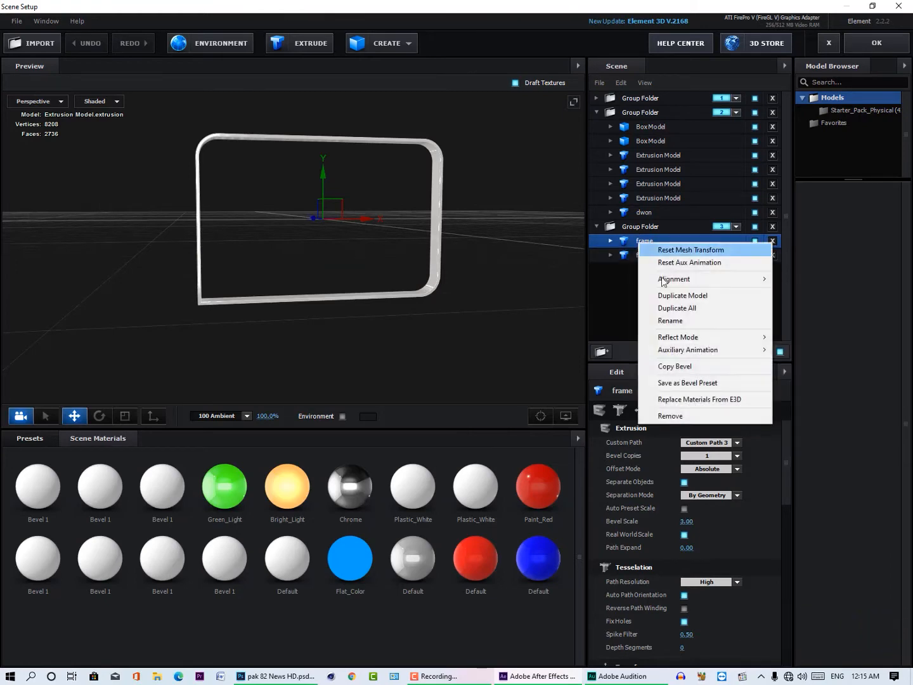
pyautogui.moveTo(700, 357)
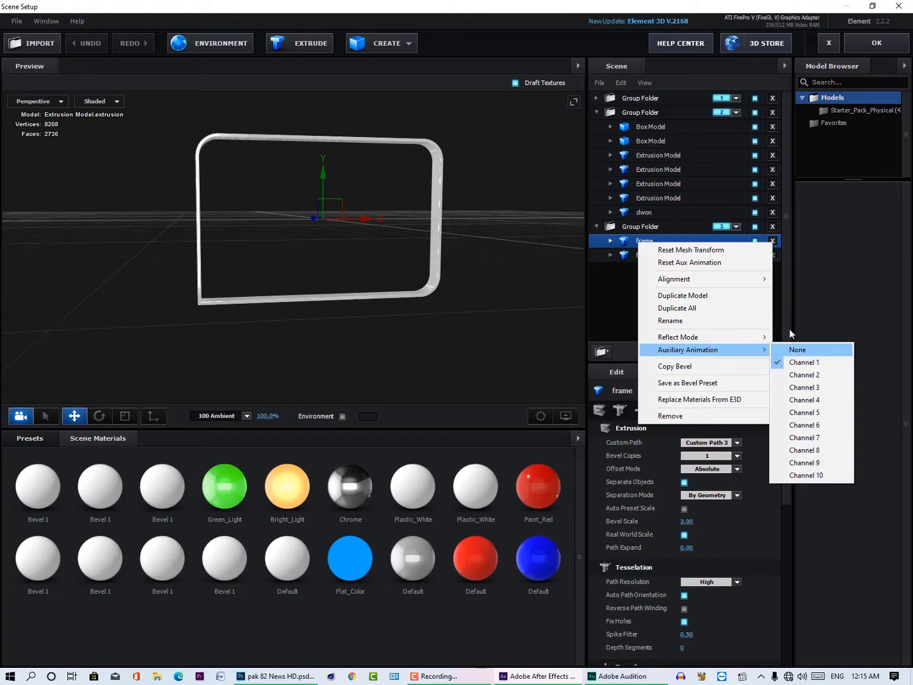
pyautogui.click(877, 43)
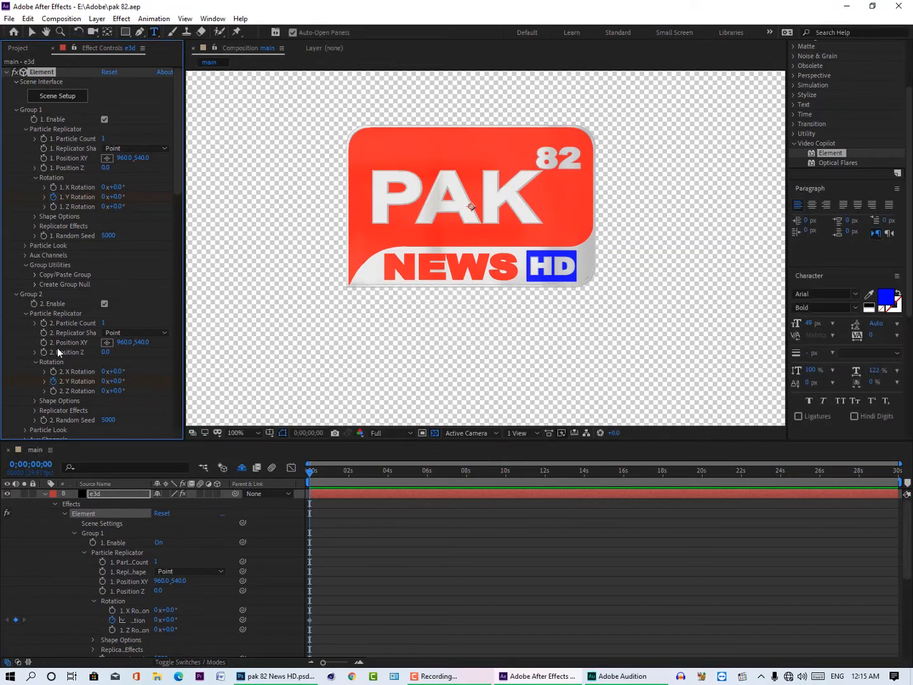
# Step: Enable keyframing for Group 3's Y rotation at 0;00;00;00, test it at 44°, and reset it to 0°
pyautogui.scroll(-3, 12, 376)
pyautogui.scroll(-3, 11, 376)
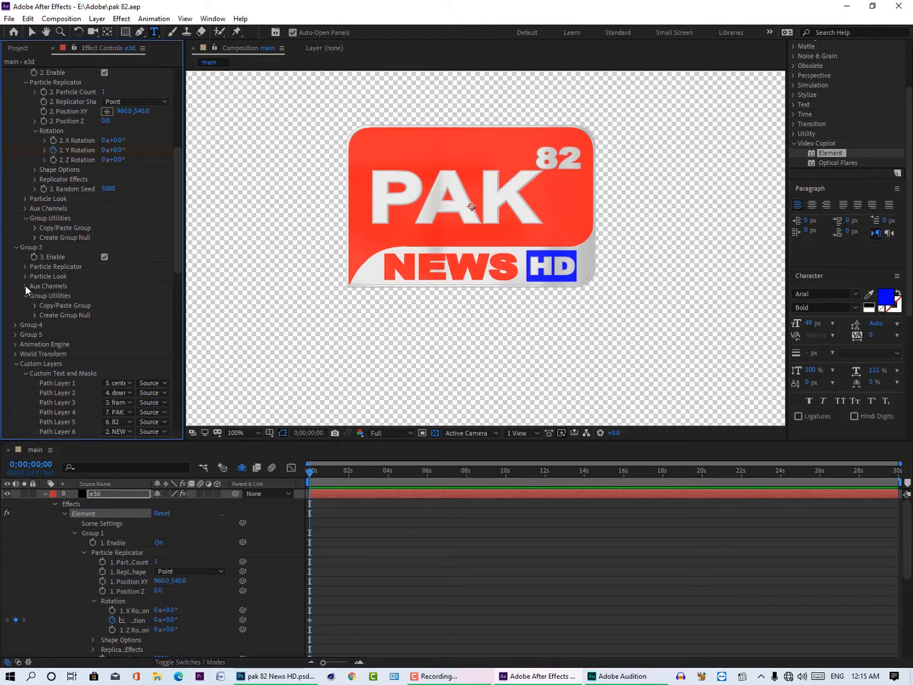
pyautogui.click(25, 266)
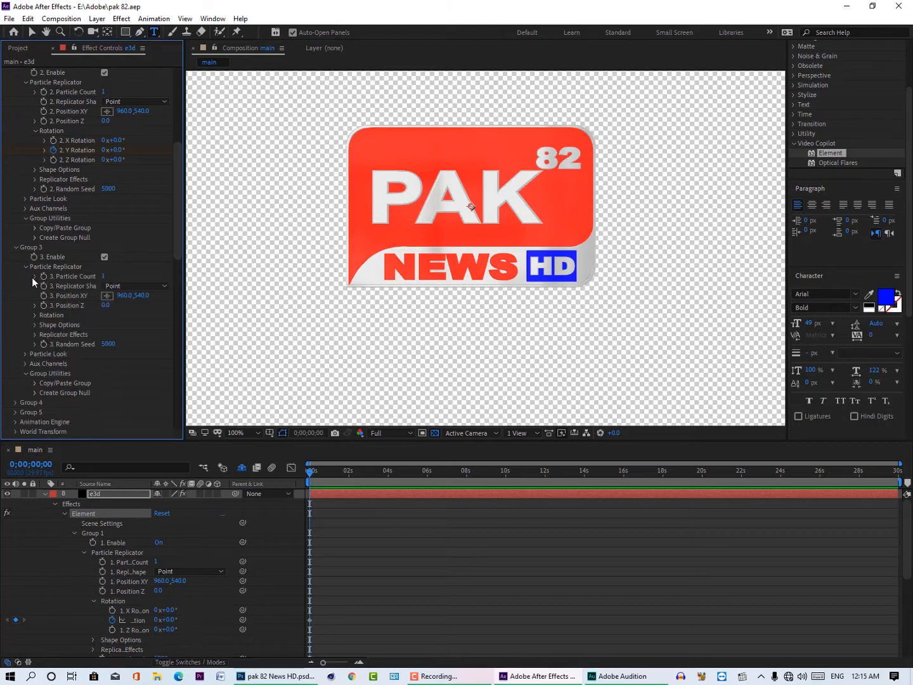
pyautogui.click(35, 316)
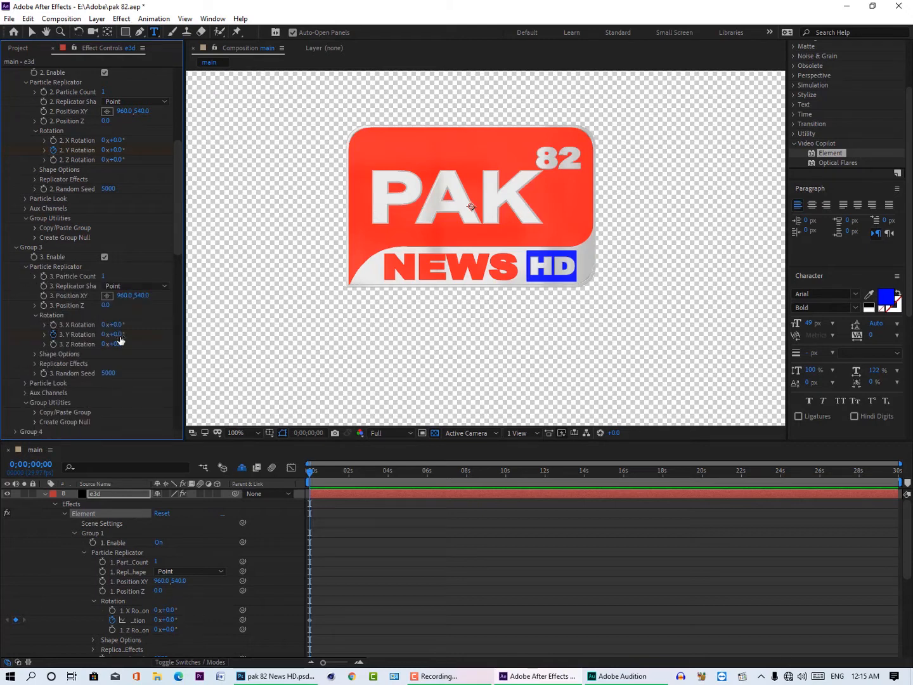
pyautogui.moveTo(115, 334); pyautogui.dragTo(140, 334)
pyautogui.press('Return')
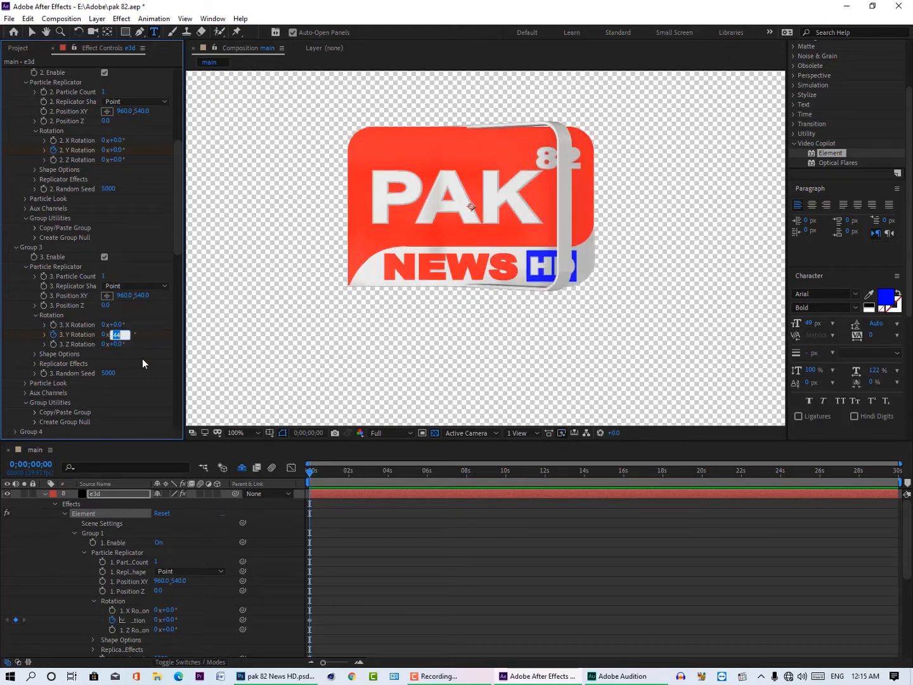
pyautogui.write('0')
pyautogui.press('Return')
# Step: Test Group 3's Aux Channel 1 Y rotation at 52° together with the group's own Y rotation at 129°
pyautogui.scroll(-2, 112, 374)
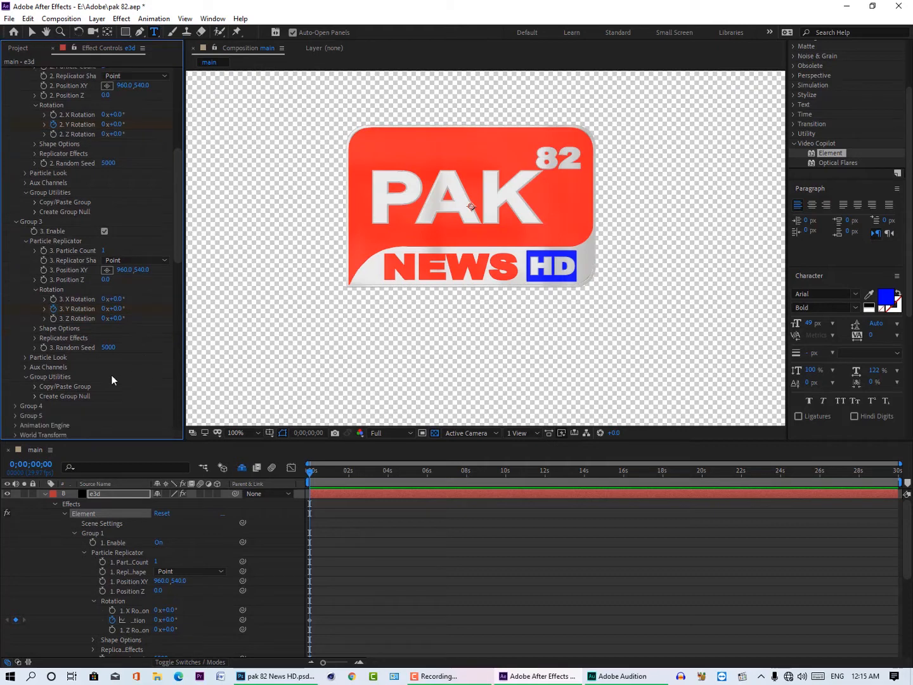
pyautogui.click(25, 367)
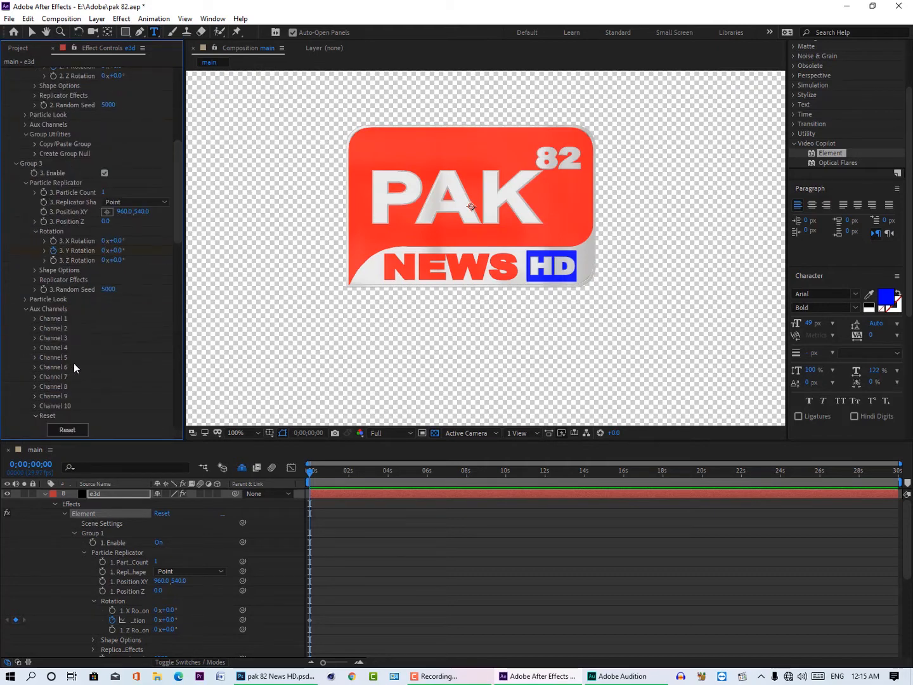
pyautogui.click(34, 319)
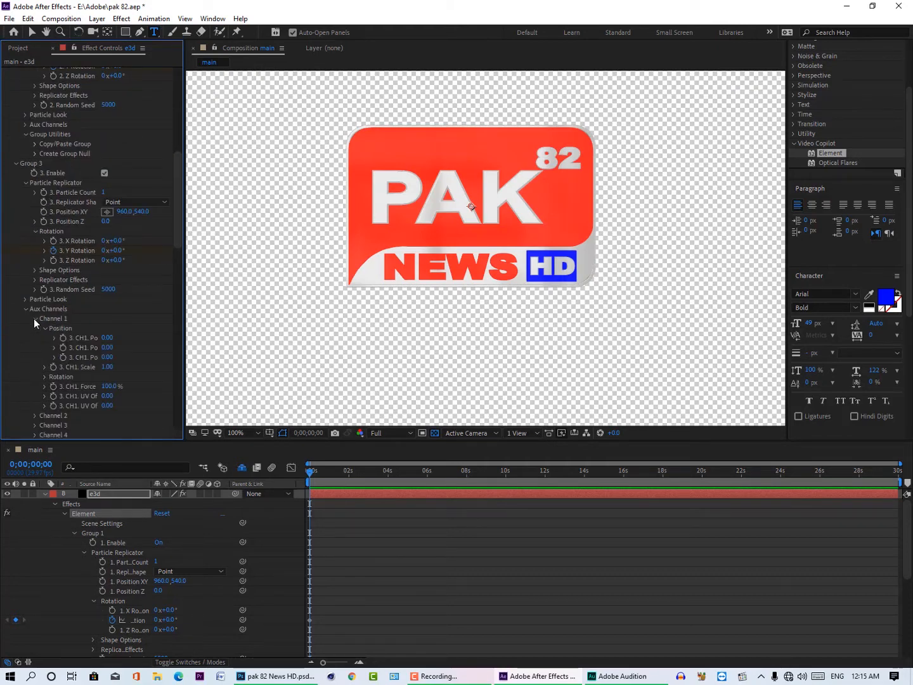
pyautogui.click(43, 376)
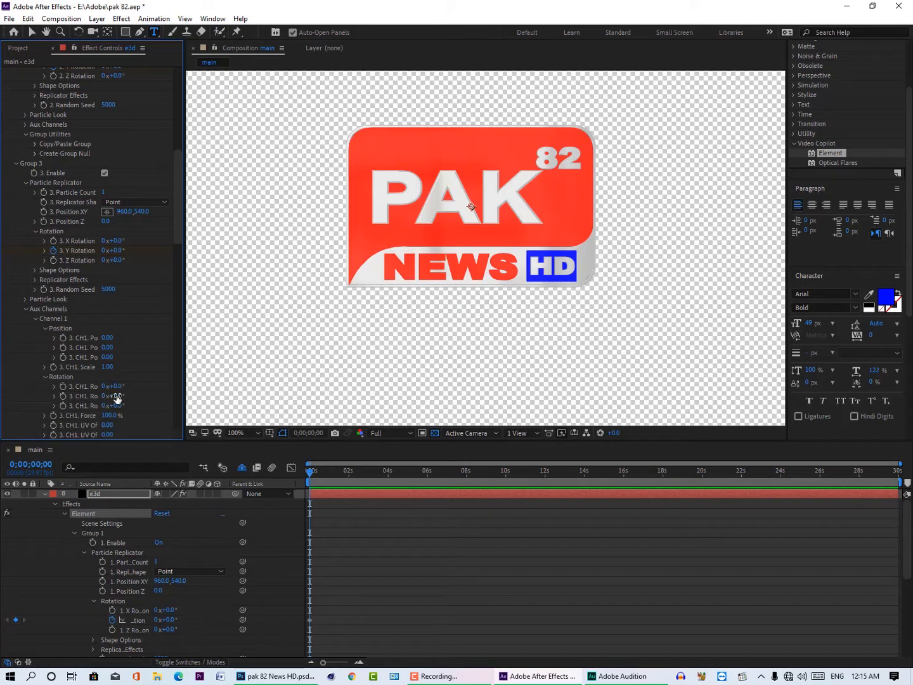
pyautogui.moveTo(118, 397); pyautogui.dragTo(152, 393)
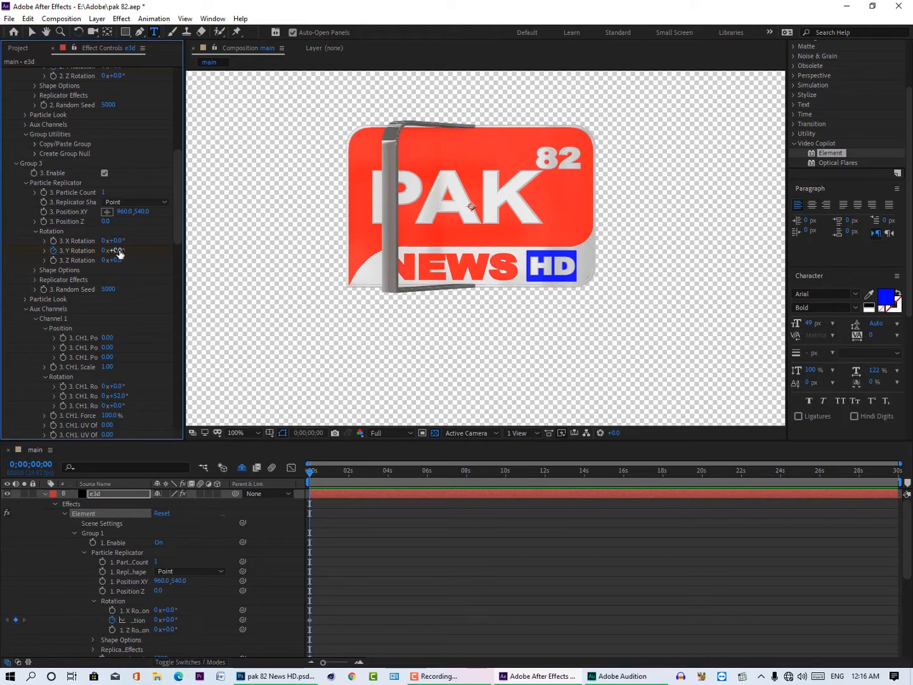
pyautogui.moveTo(117, 250); pyautogui.dragTo(193, 249)
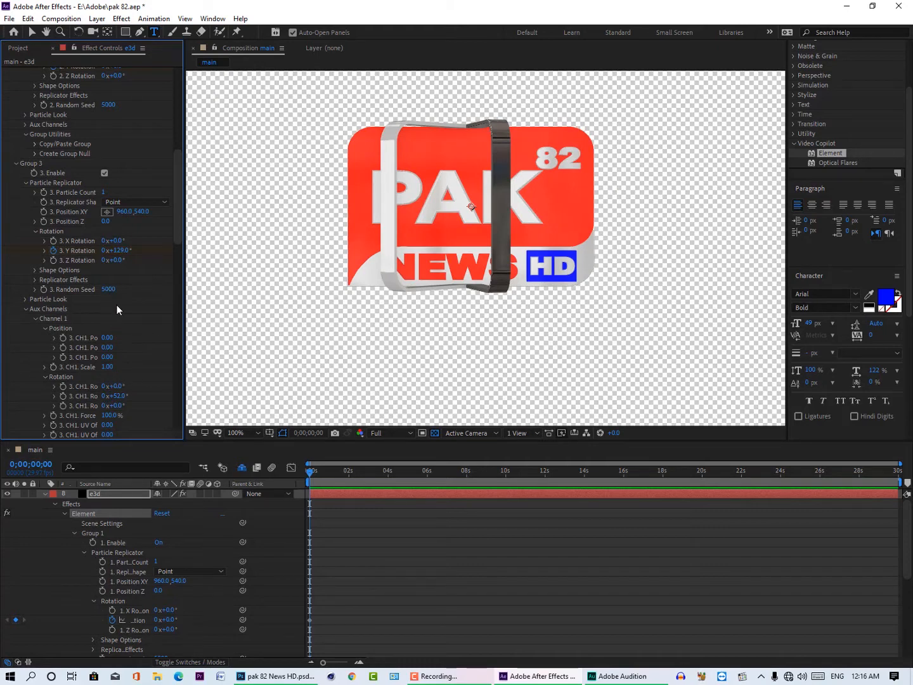
# Step: Reset Group 3's Y rotation and its Aux Channel 1 Y rotation to 0°
pyautogui.click(120, 252)
pyautogui.write('0')
pyautogui.click(121, 396)
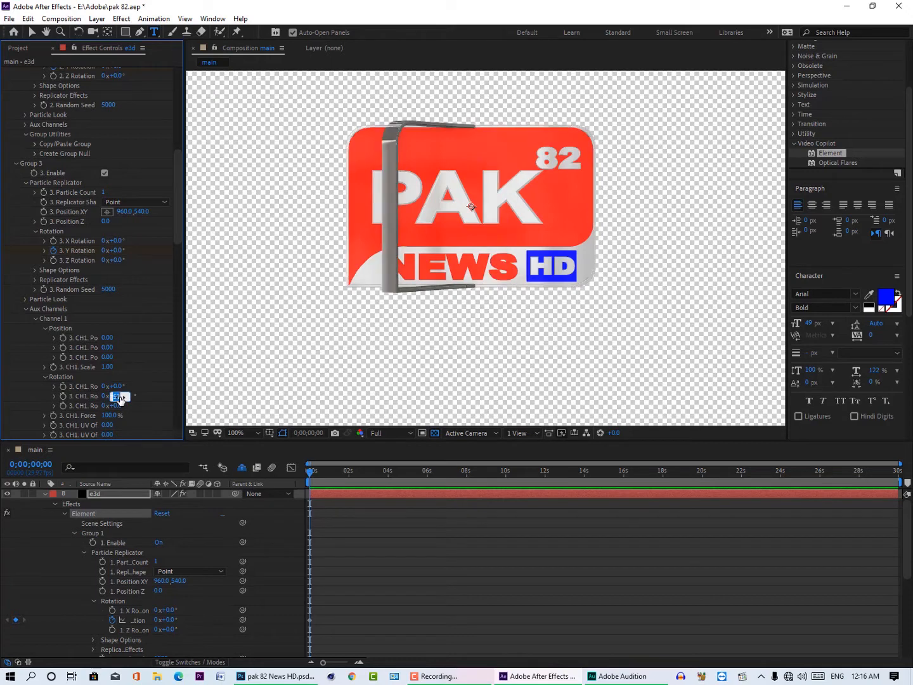
pyautogui.write('0')
pyautogui.press('Return')
pyautogui.scroll(4, 202, 246)
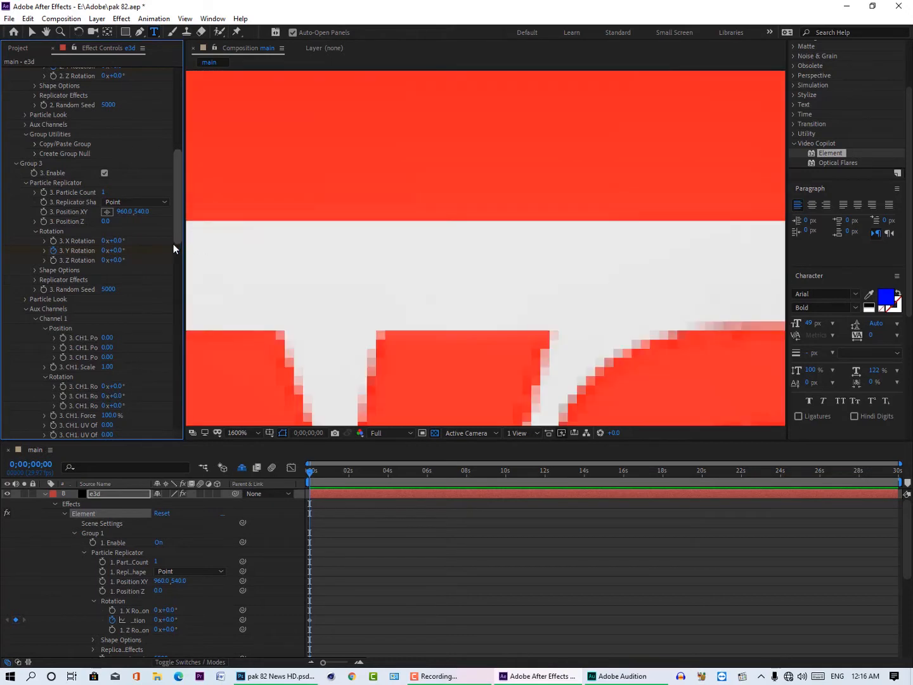
pyautogui.scroll(-1, 174, 246)
pyautogui.scroll(-1, 282, 305)
pyautogui.scroll(-5, 282, 305)
pyautogui.scroll(8, 114, 245)
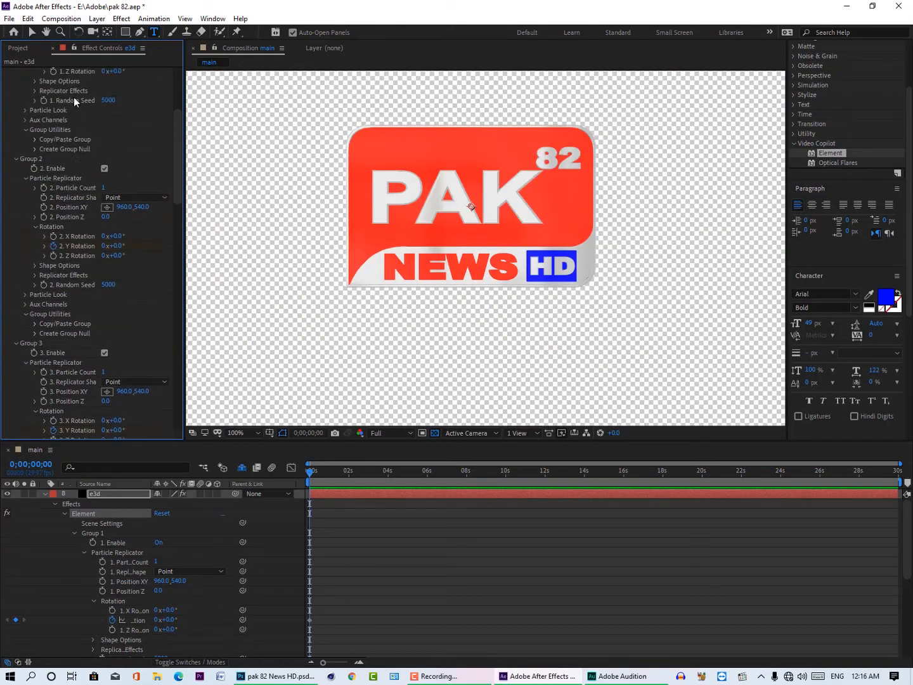
# Step: In the scene setup, assign the two frame models of the Group 3 folder to separate auxiliary animation channels, 1 and 2, and accept
pyautogui.scroll(2, 72, 93)
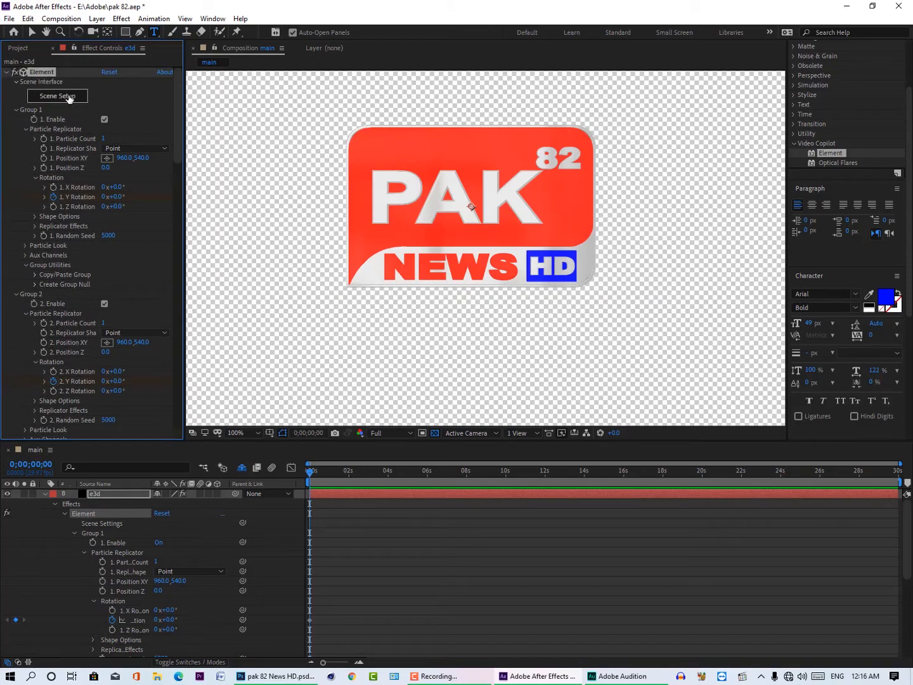
pyautogui.click(70, 97)
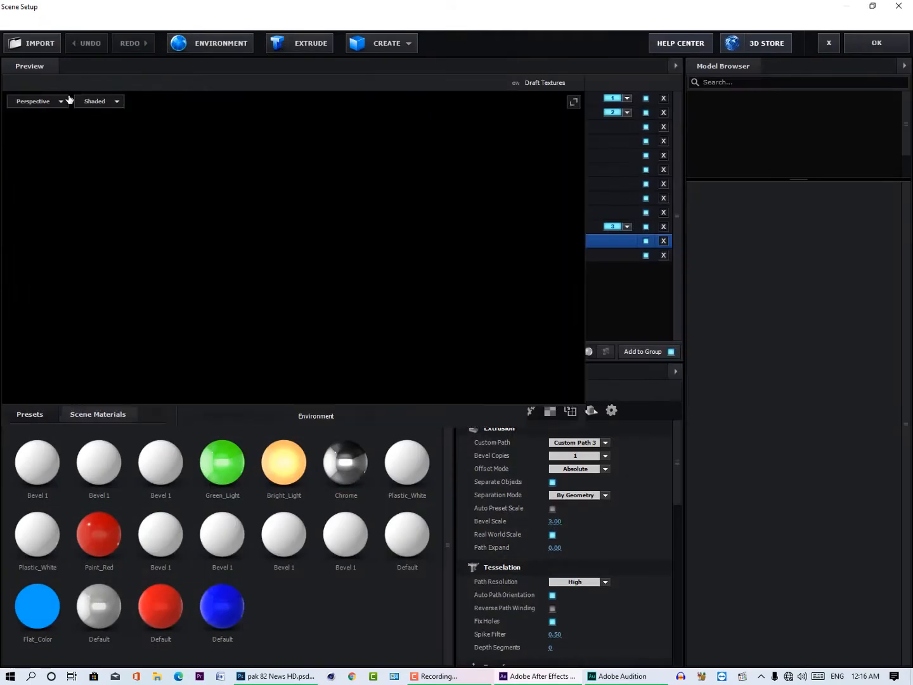
pyautogui.rightClick(650, 240)
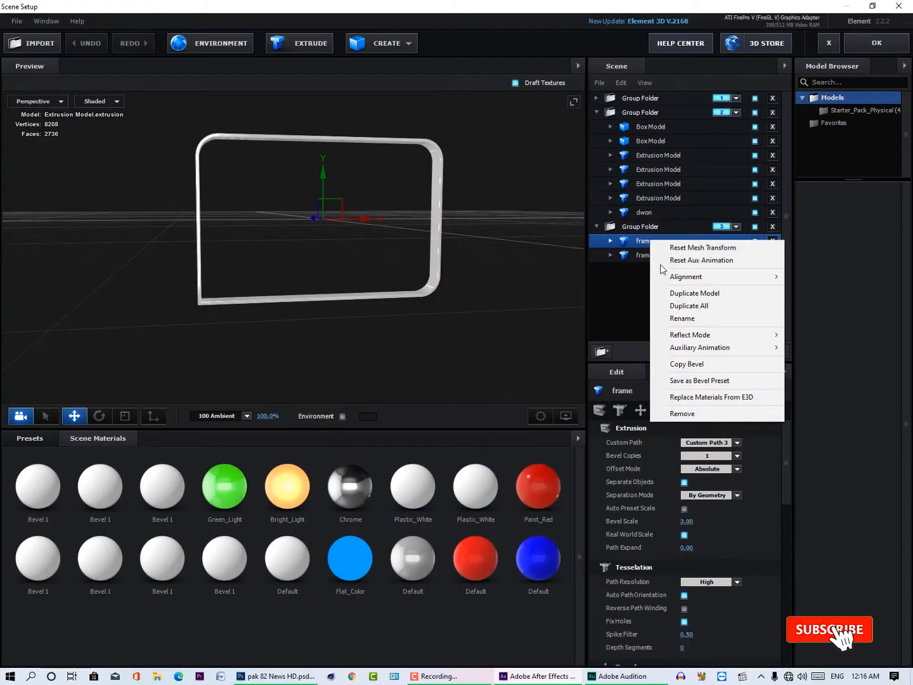
pyautogui.moveTo(689, 350)
pyautogui.click(636, 254)
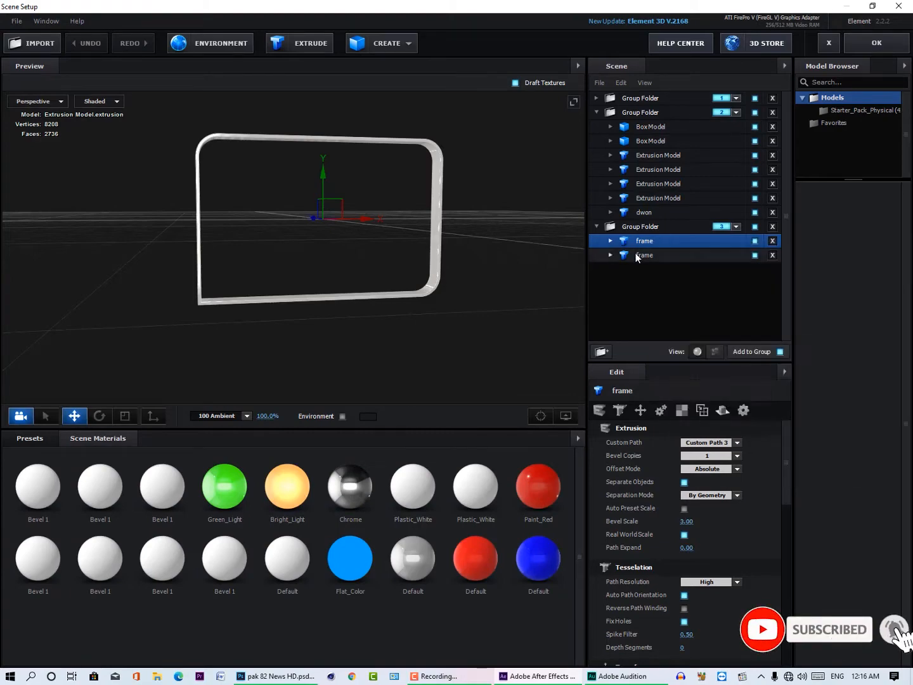
pyautogui.rightClick(635, 253)
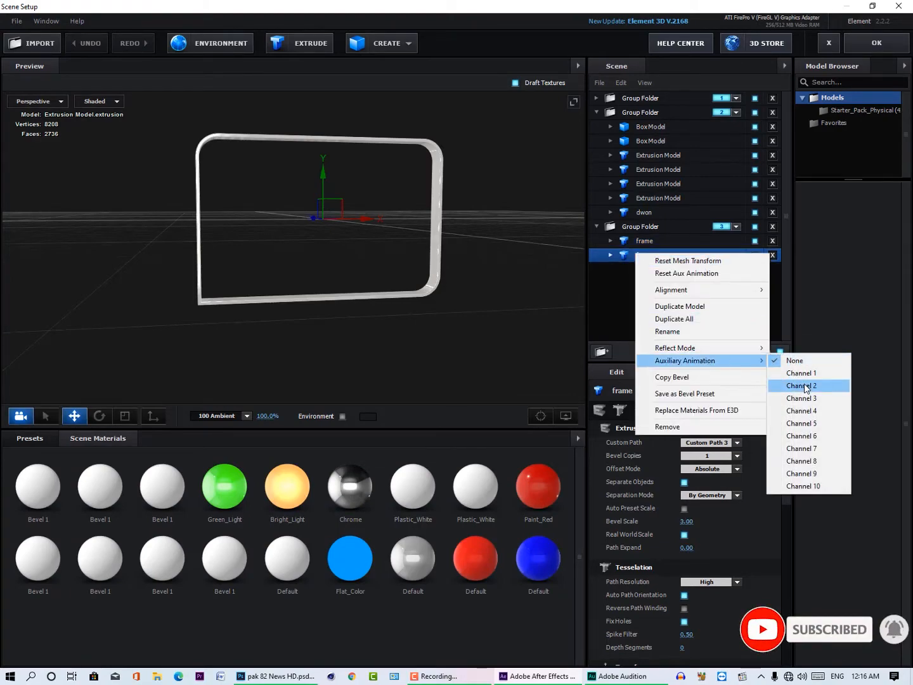
pyautogui.click(792, 374)
pyautogui.click(879, 47)
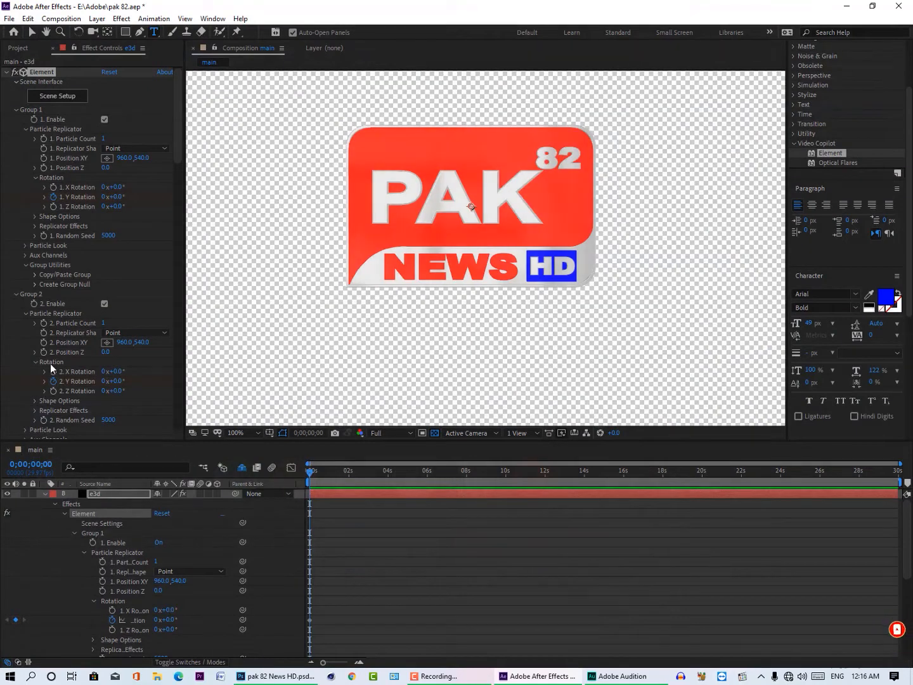
# Step: Turn off keyframing for Group 3's Y rotation, test the rotation, and reset it to 0°
pyautogui.scroll(-5, 32, 369)
pyautogui.scroll(-8, 19, 380)
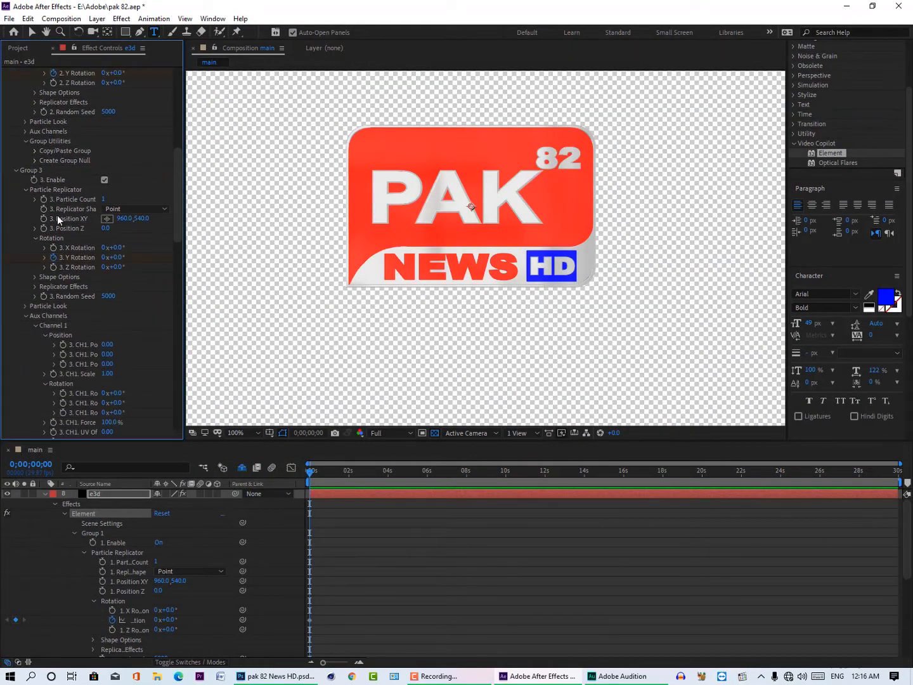
pyautogui.click(35, 173)
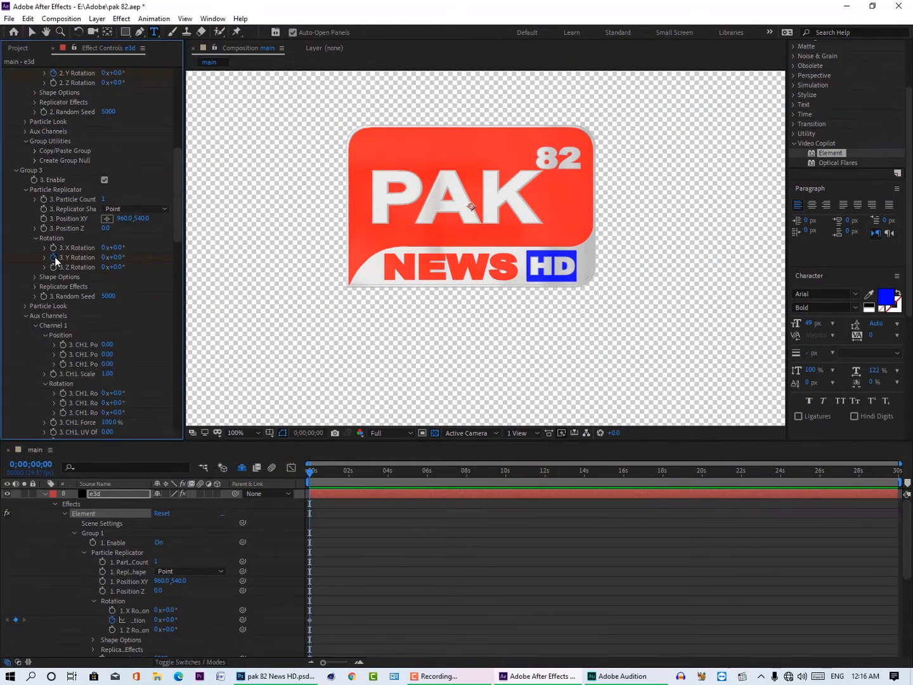
pyautogui.moveTo(111, 257)
pyautogui.mouseDown()
pyautogui.moveTo(152, 254)
pyautogui.moveTo(127, 258)
pyautogui.mouseUp()
pyautogui.click(116, 258)
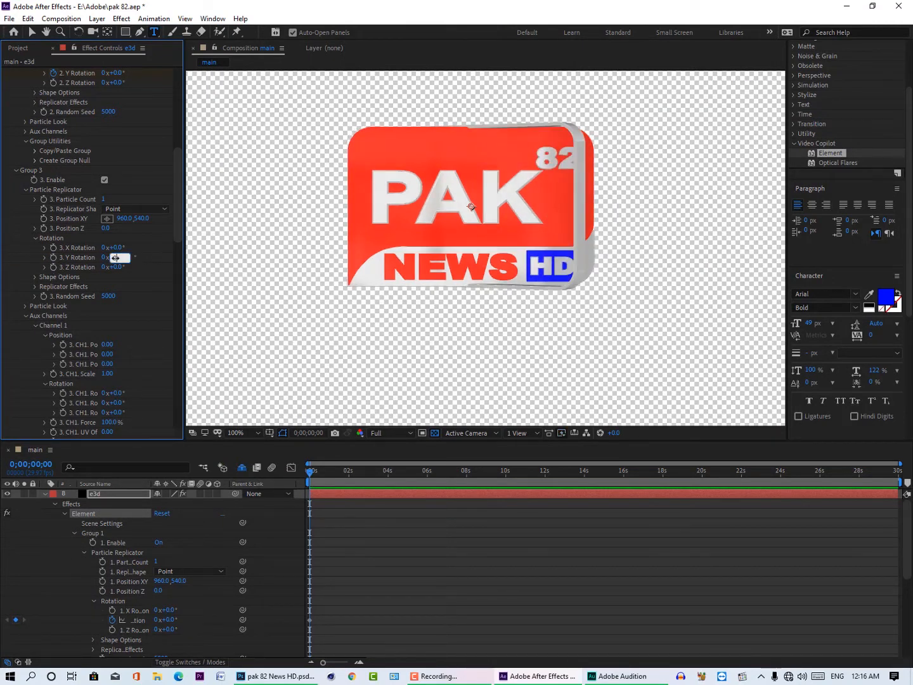
pyautogui.write('0')
pyautogui.press('Return')
# Step: Test Group 3's Aux Channel 1 Y position at 0.29, and rotate the channel 43° about Y with keyframing enabled
pyautogui.scroll(-3, 137, 276)
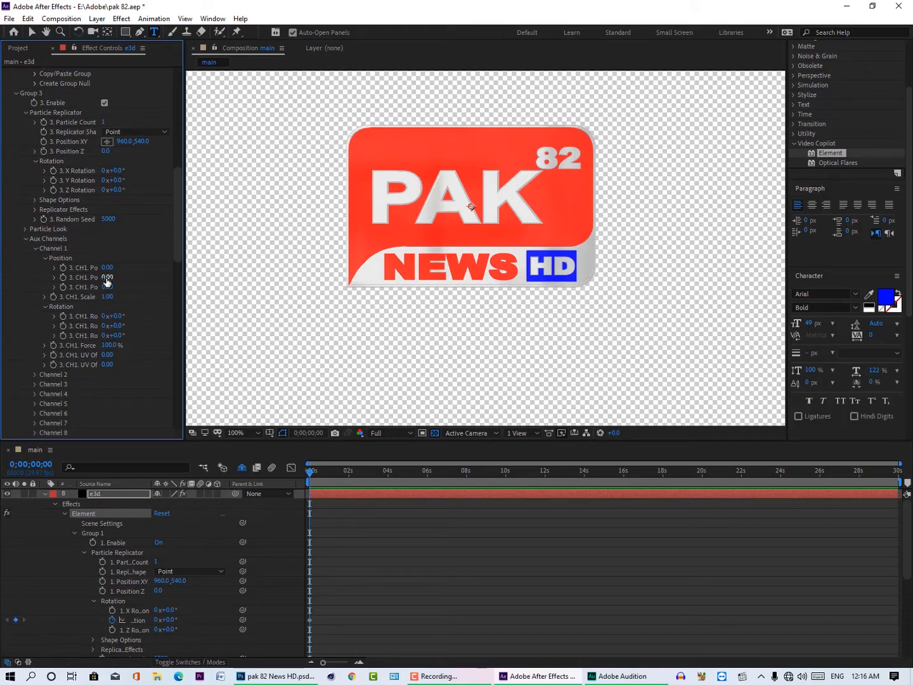
pyautogui.moveTo(107, 279); pyautogui.dragTo(120, 276)
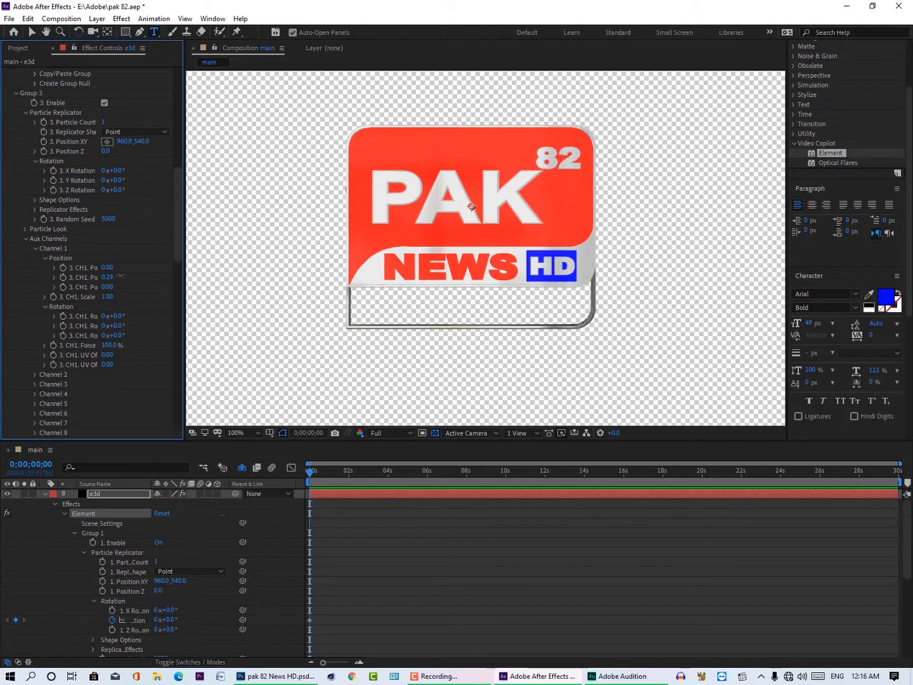
pyautogui.moveTo(116, 326); pyautogui.dragTo(137, 319)
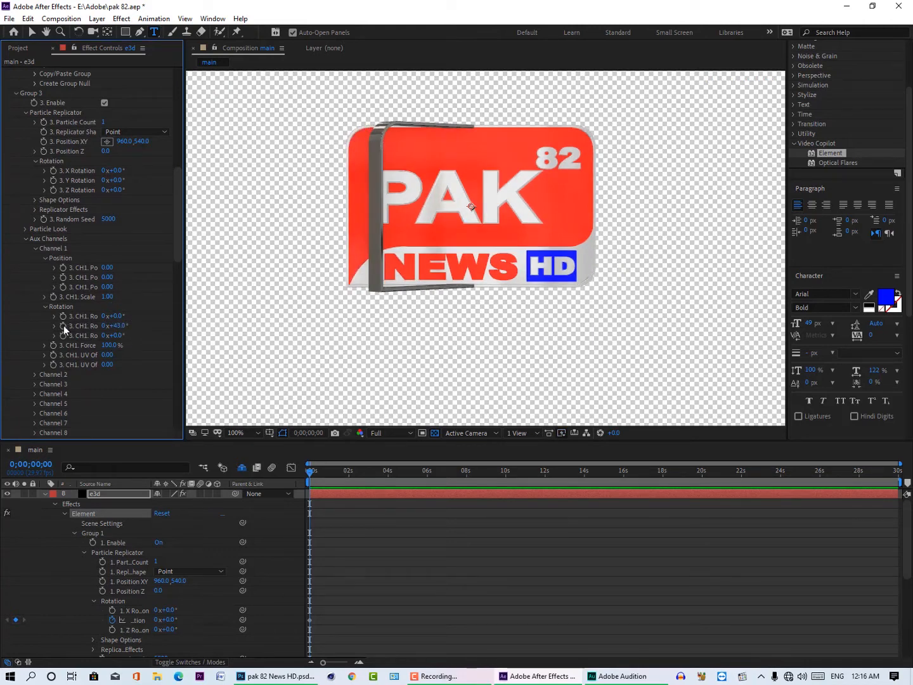
# Step: Test Group 3's Aux Channel 2 Y rotation at 26°, enable its keyframing at 0;00;00;00, and reset it to 0°
pyautogui.click(35, 374)
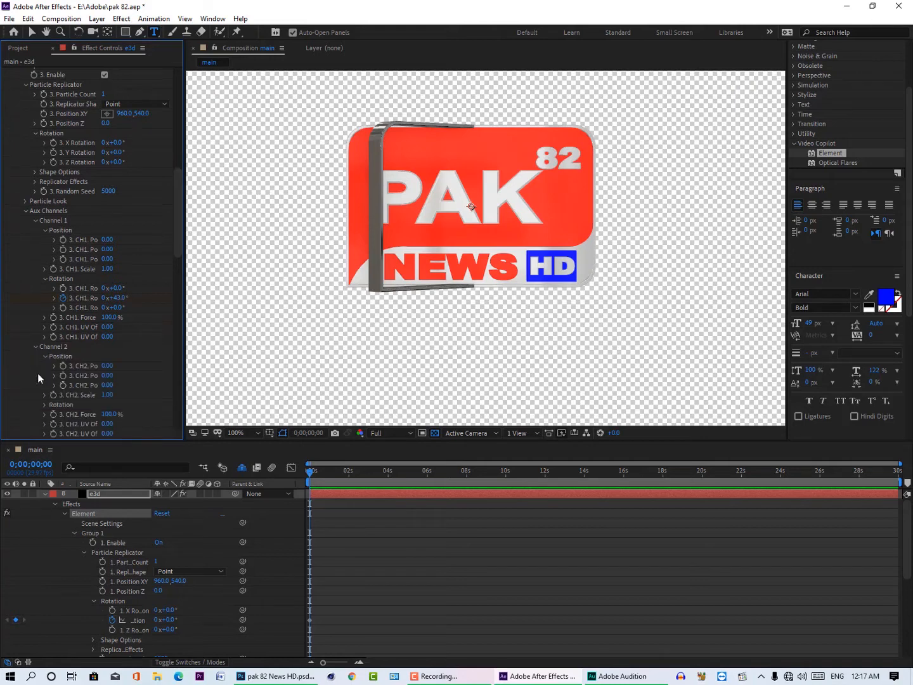
pyautogui.scroll(-2, 37, 374)
pyautogui.click(44, 353)
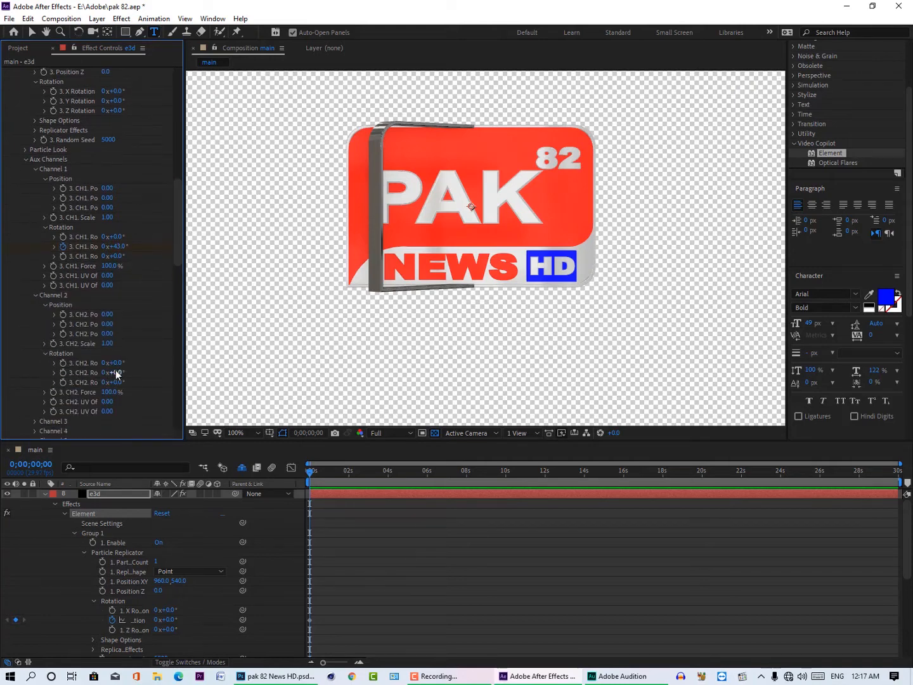
pyautogui.moveTo(117, 373); pyautogui.dragTo(131, 368)
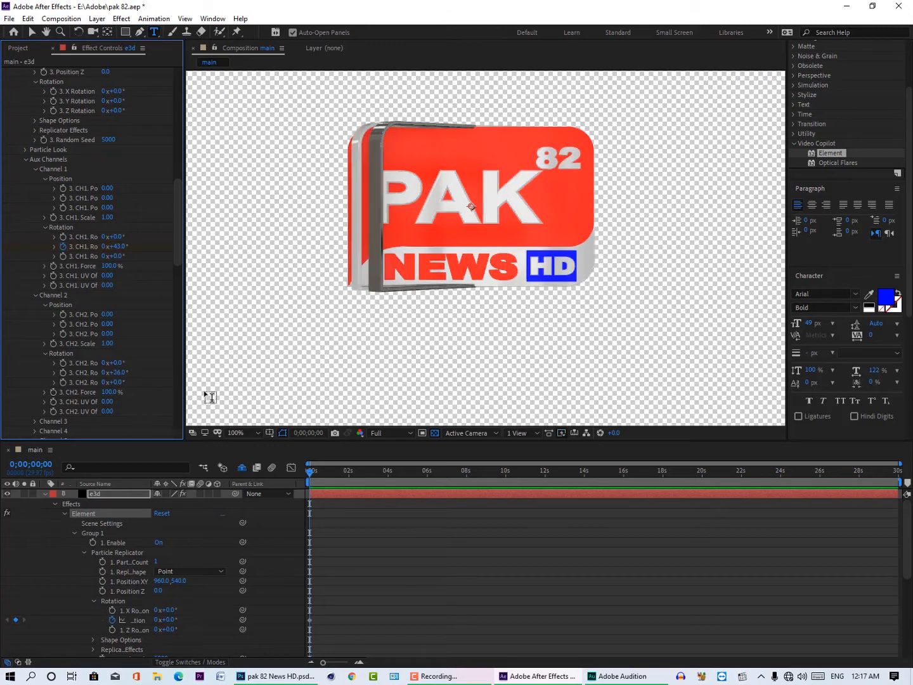
pyautogui.click(64, 372)
pyautogui.click(119, 373)
pyautogui.press('Return')
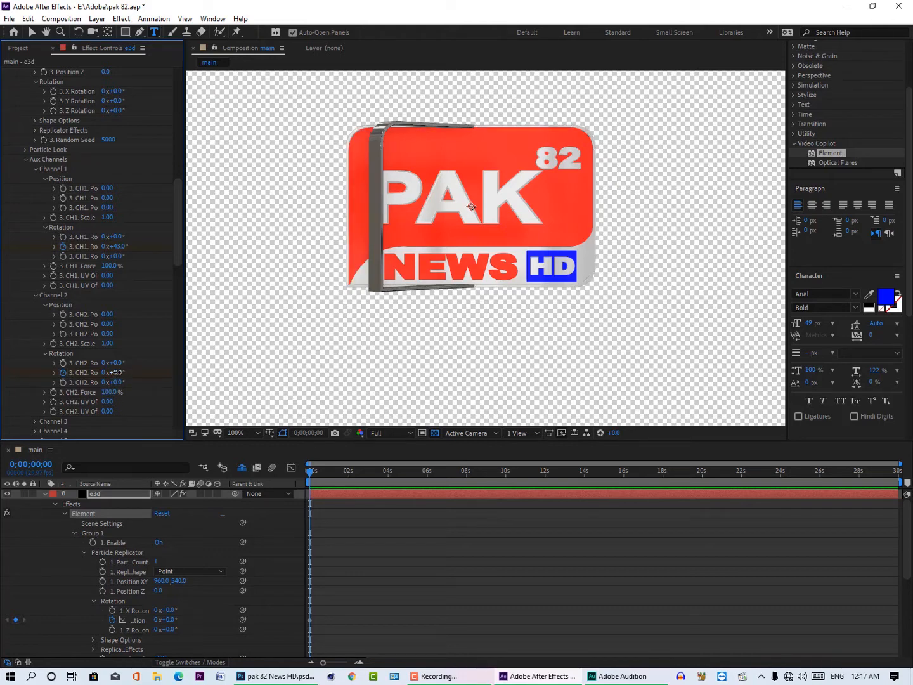
# Step: Try Group 3's Aux Channel 1 Y rotation at 20°, and reset it to 0°
pyautogui.click(121, 246)
pyautogui.write('20')
pyautogui.press('Return')
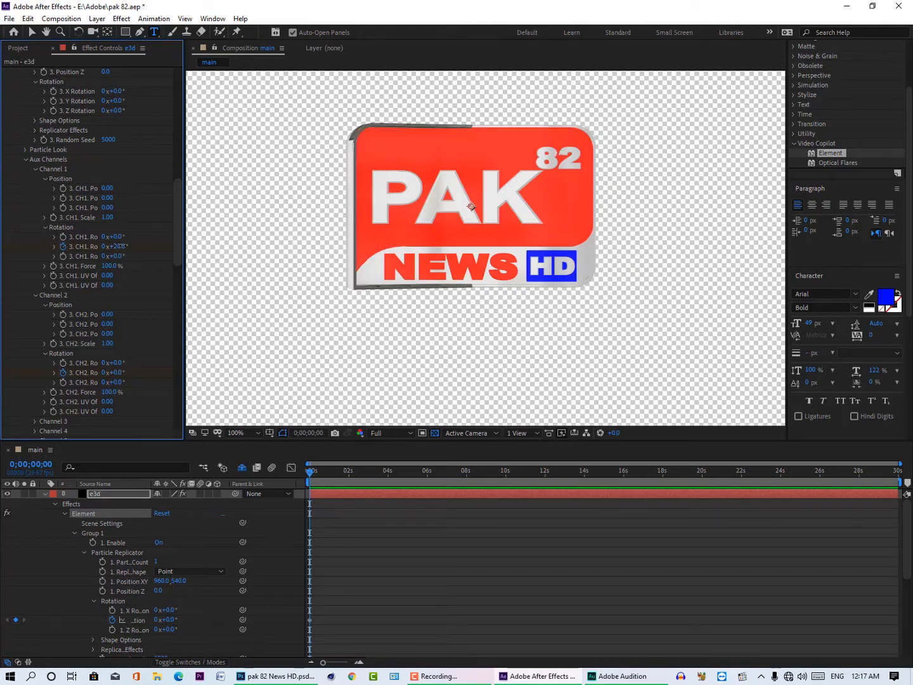
pyautogui.click(123, 246)
pyautogui.write('0')
pyautogui.press('Return')
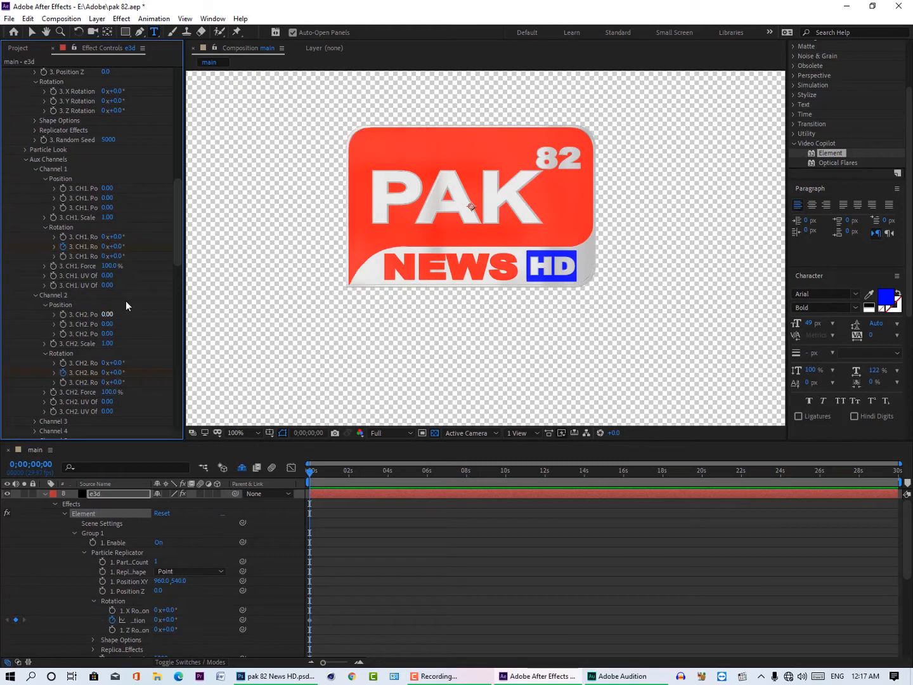
# Step: Show only the keyframed properties of the e3d layer in the timeline
pyautogui.scroll(-5, 127, 300)
pyautogui.scroll(14, 126, 349)
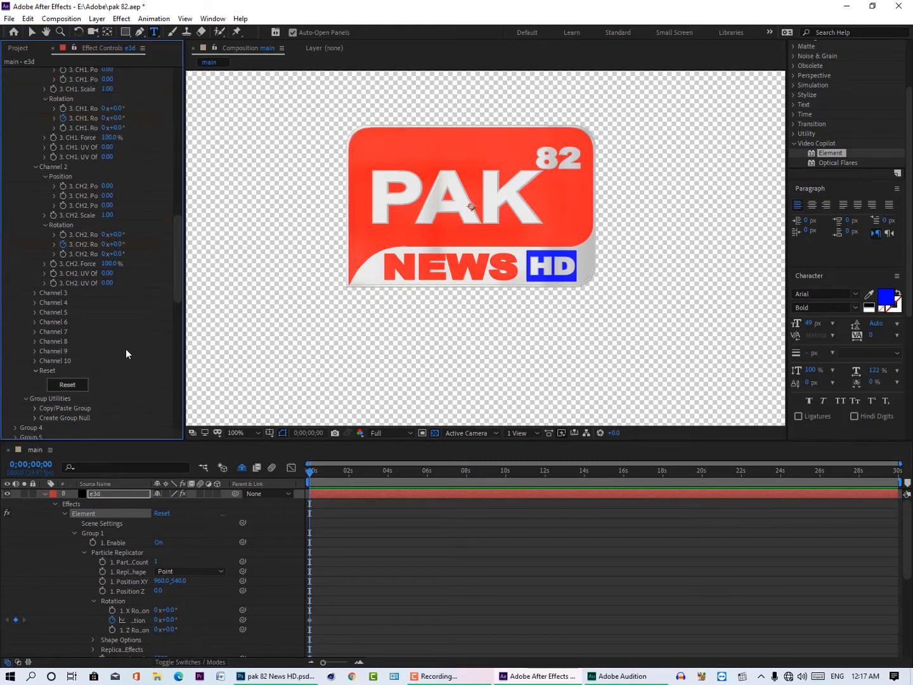
pyautogui.scroll(-3, 129, 318)
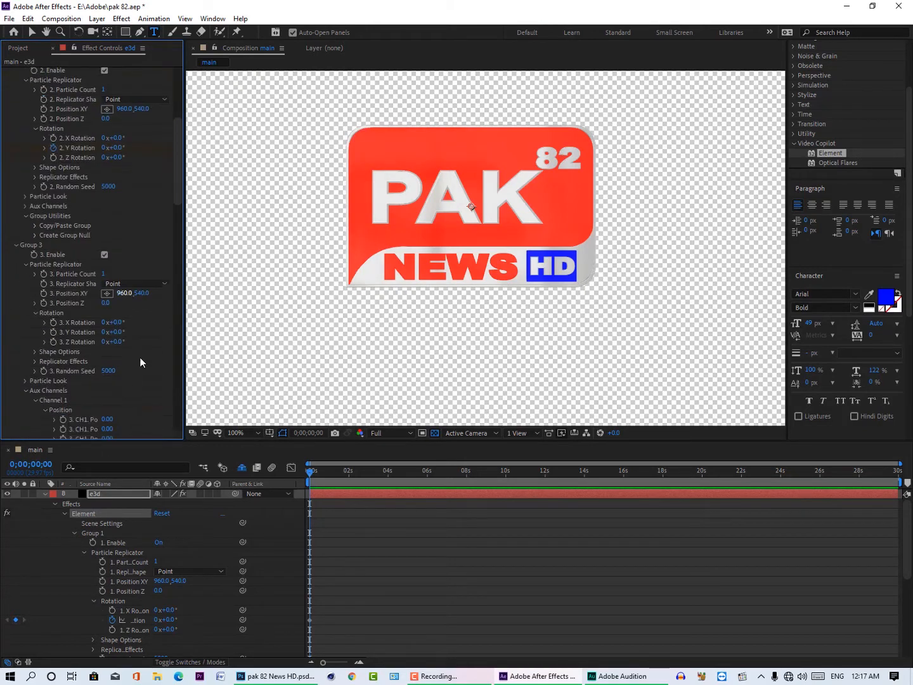
pyautogui.click(105, 489)
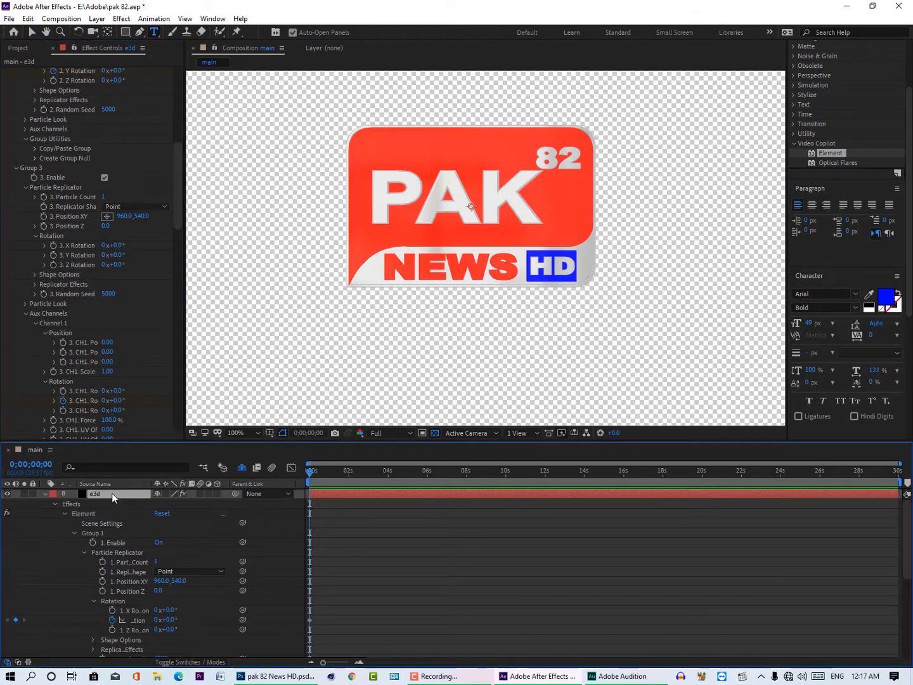
pyautogui.press('u')
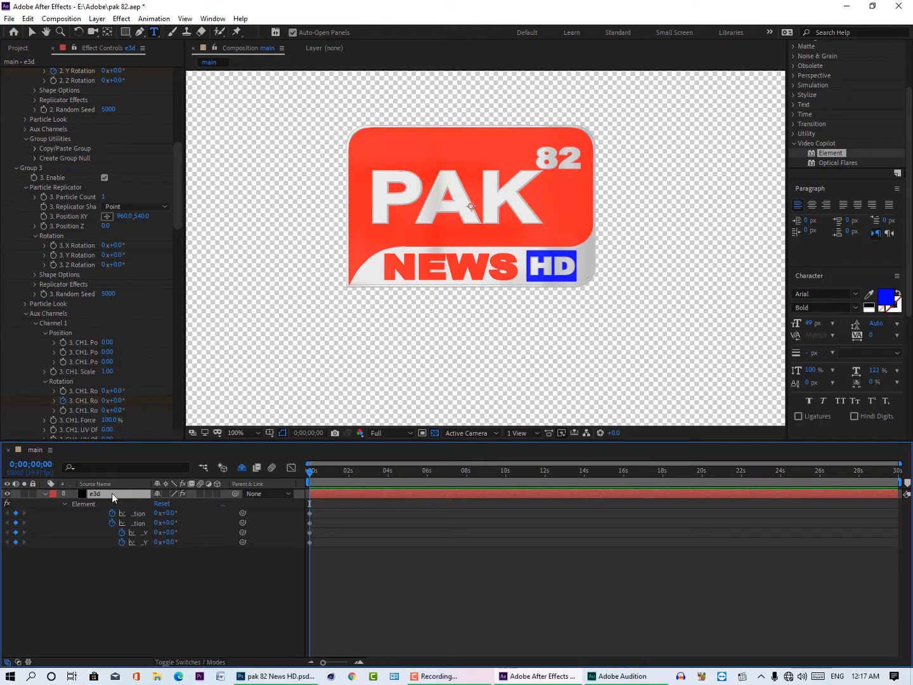
# Step: Keyframe Group 1's Y rotation at 180° at time 0;00;02;06
pyautogui.moveTo(311, 472); pyautogui.dragTo(307, 545)
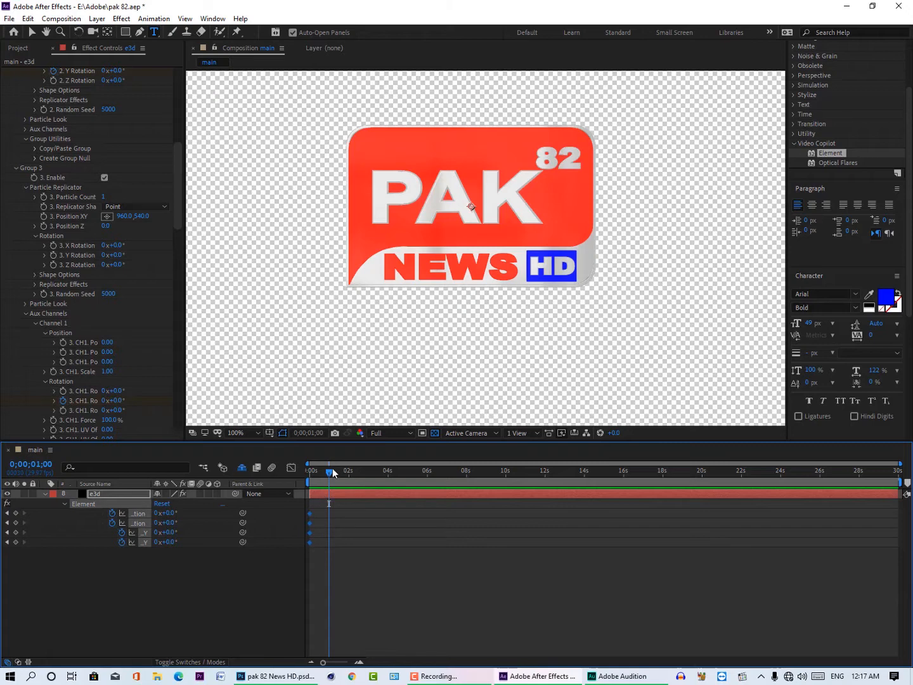
pyautogui.moveTo(332, 471); pyautogui.dragTo(362, 470)
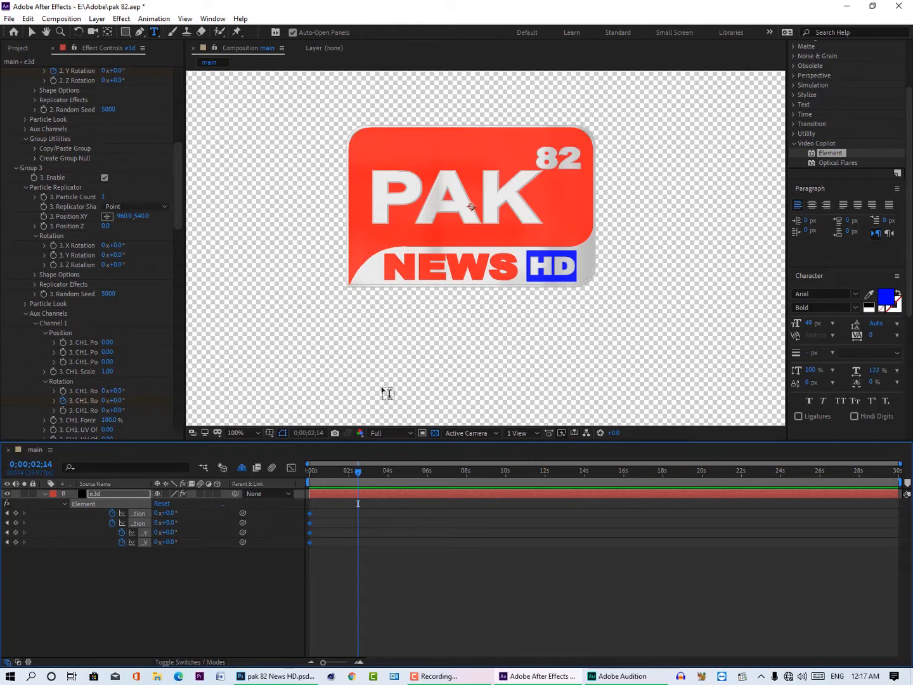
pyautogui.moveTo(359, 470); pyautogui.dragTo(353, 473)
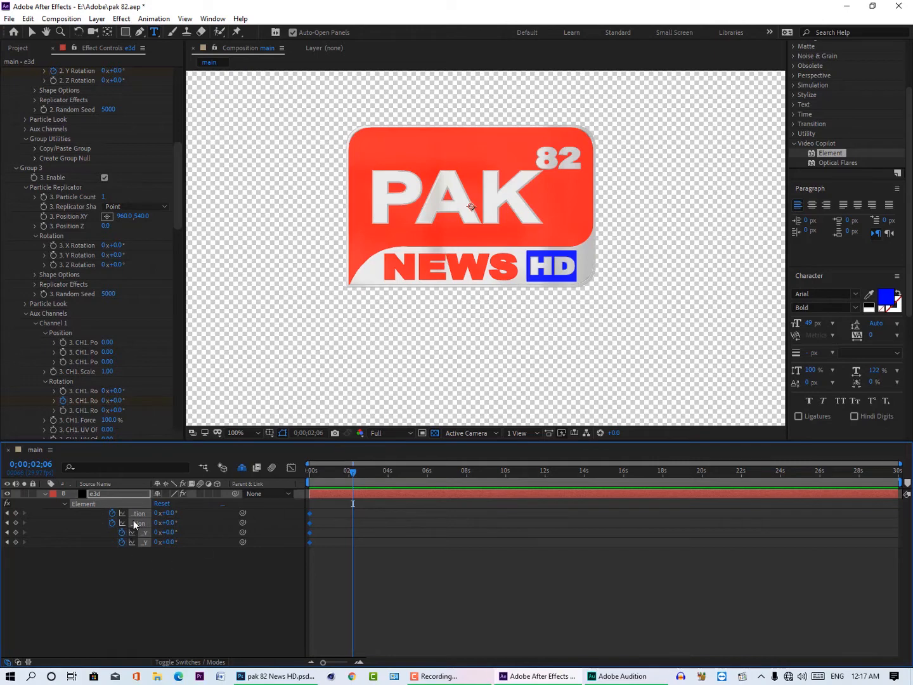
pyautogui.moveTo(166, 513); pyautogui.dragTo(211, 501)
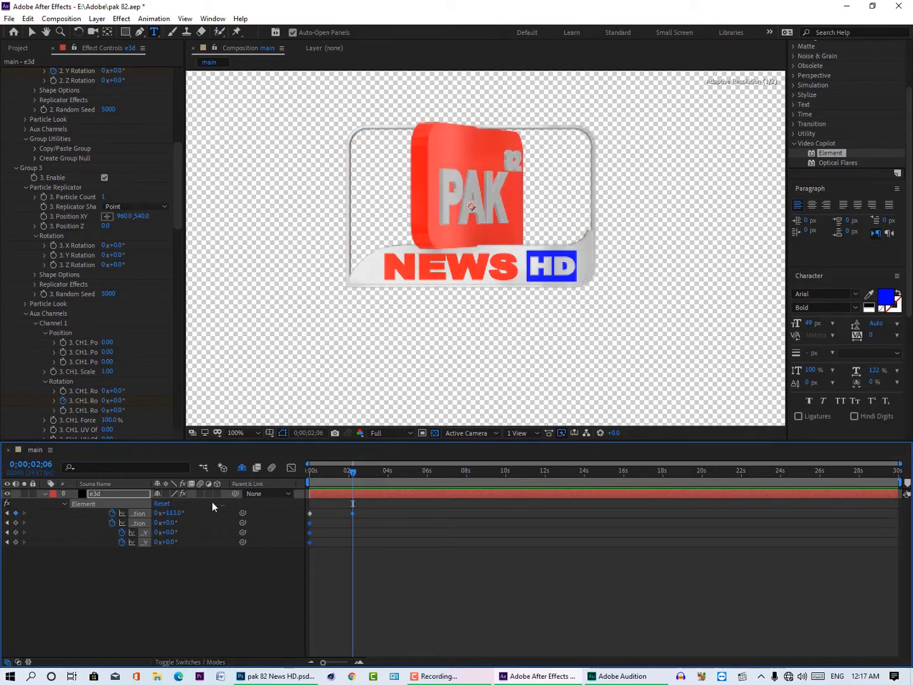
pyautogui.click(174, 512)
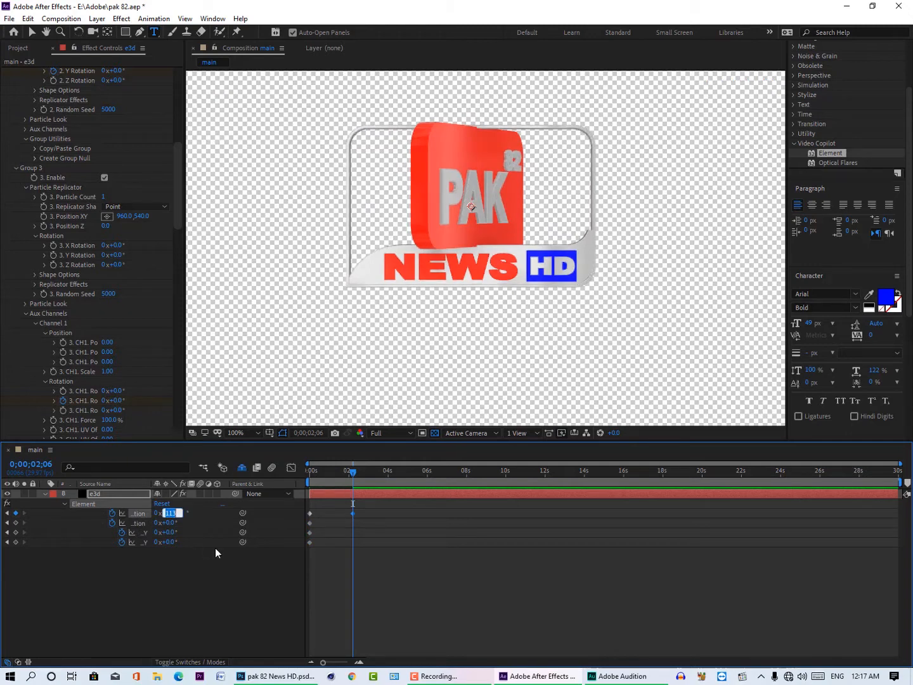
pyautogui.write('180')
pyautogui.press('Return')
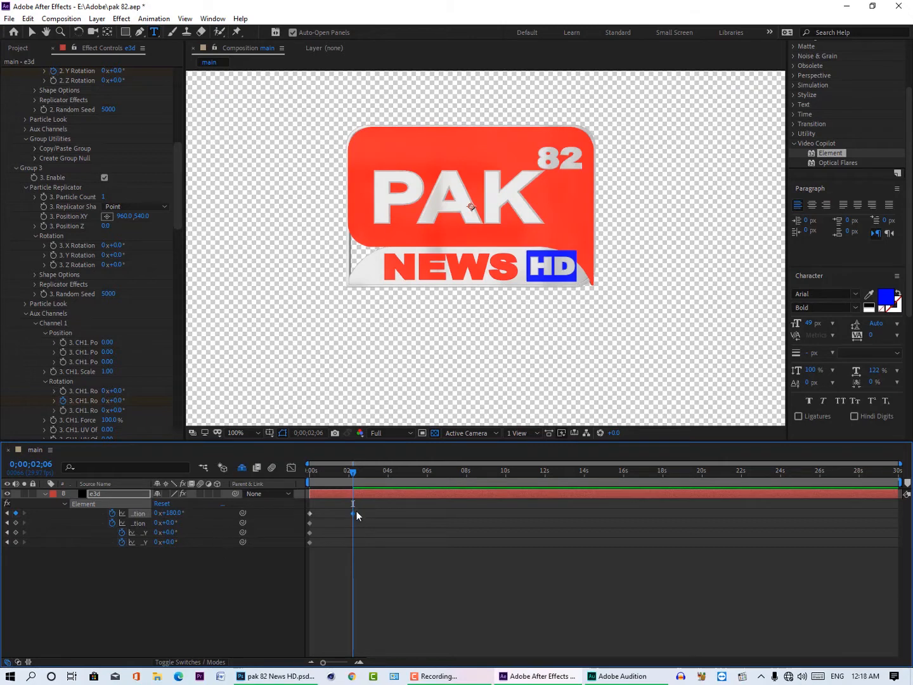
# Step: Keyframe Group 2's Y rotation at 180° at time 0;00;02;24
pyautogui.moveTo(356, 475); pyautogui.dragTo(364, 475)
pyautogui.click(170, 523)
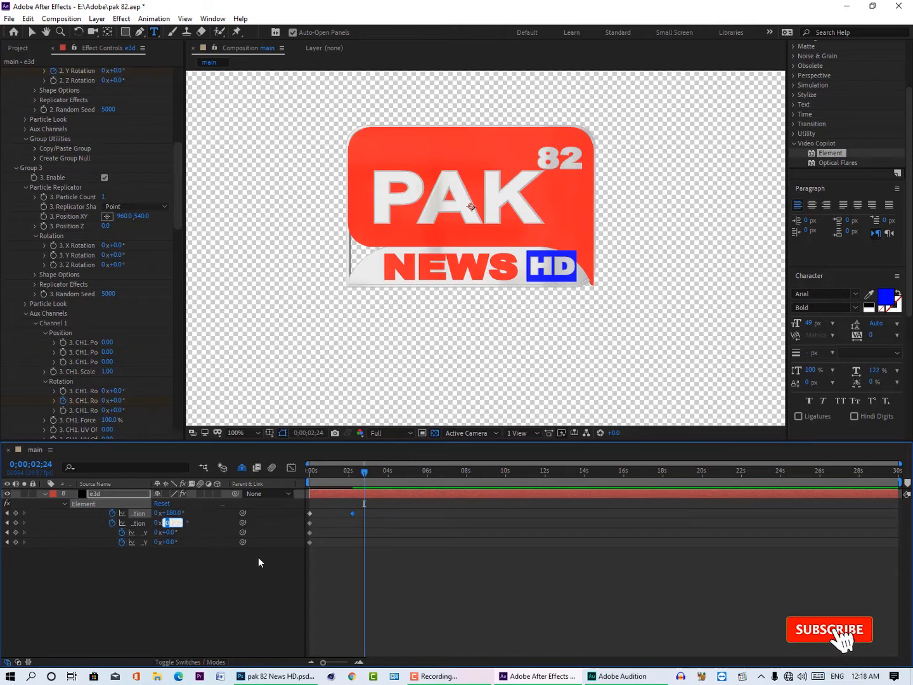
pyautogui.write('180')
pyautogui.press('Return')
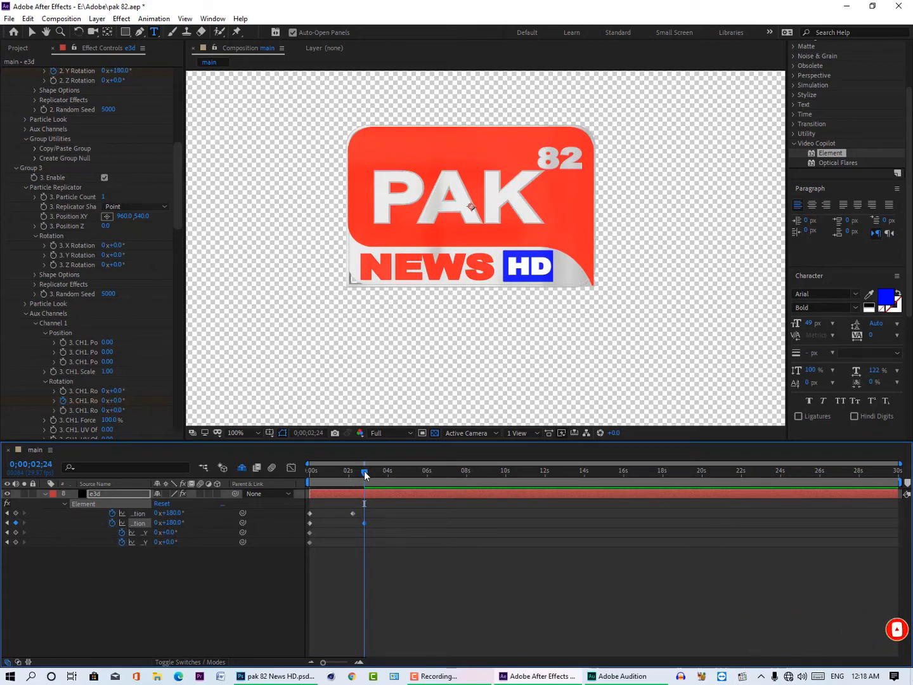
# Step: Keyframe Group 3's Aux Channel 1 Y rotation at 180° at time 0;00;03;16
pyautogui.moveTo(364, 470); pyautogui.dragTo(379, 471)
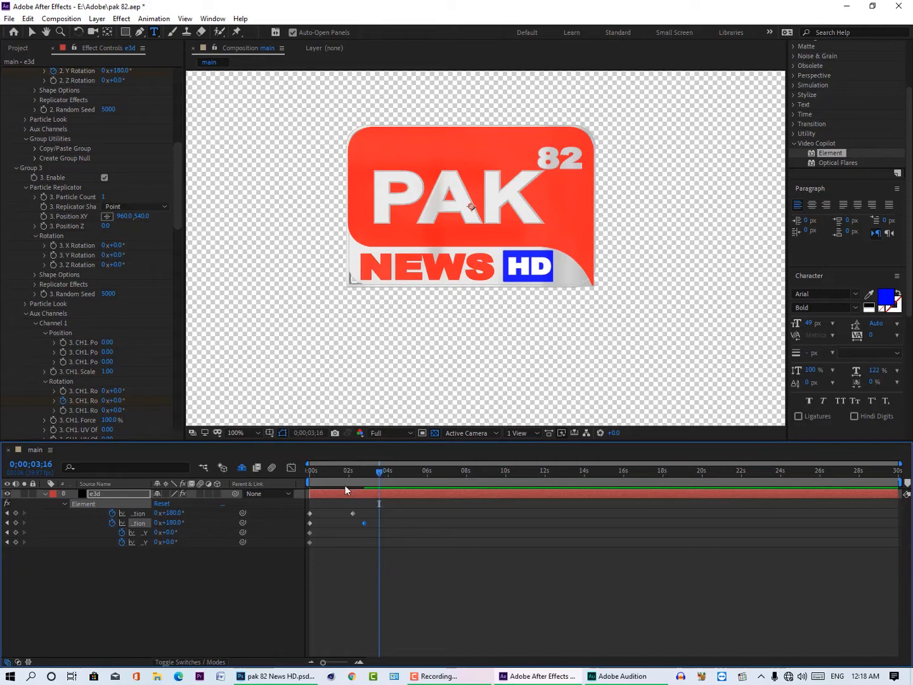
pyautogui.click(168, 533)
pyautogui.write('180')
pyautogui.press('Return')
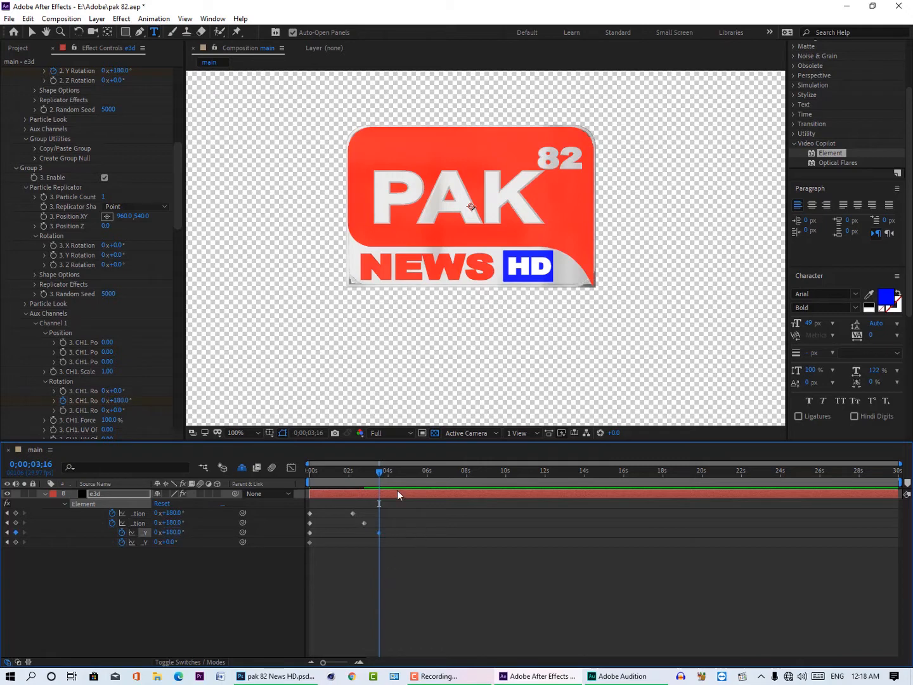
# Step: Keyframe Group 3's Aux Channel 2 Y rotation at 180° at time 0;00;02;24
pyautogui.moveTo(380, 471); pyautogui.dragTo(365, 470)
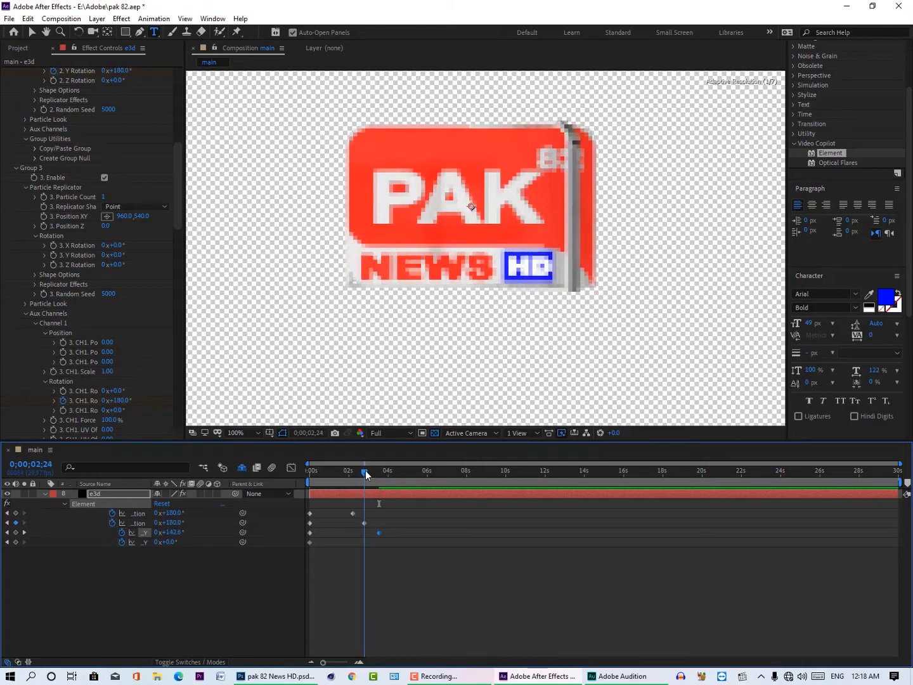
pyautogui.click(167, 543)
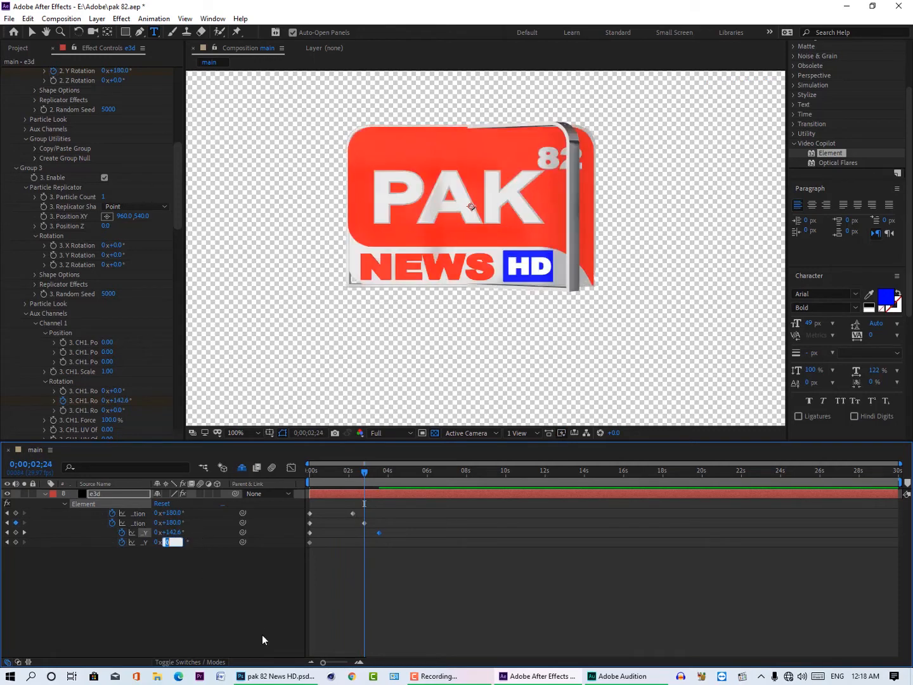
pyautogui.write('180')
pyautogui.press('Return')
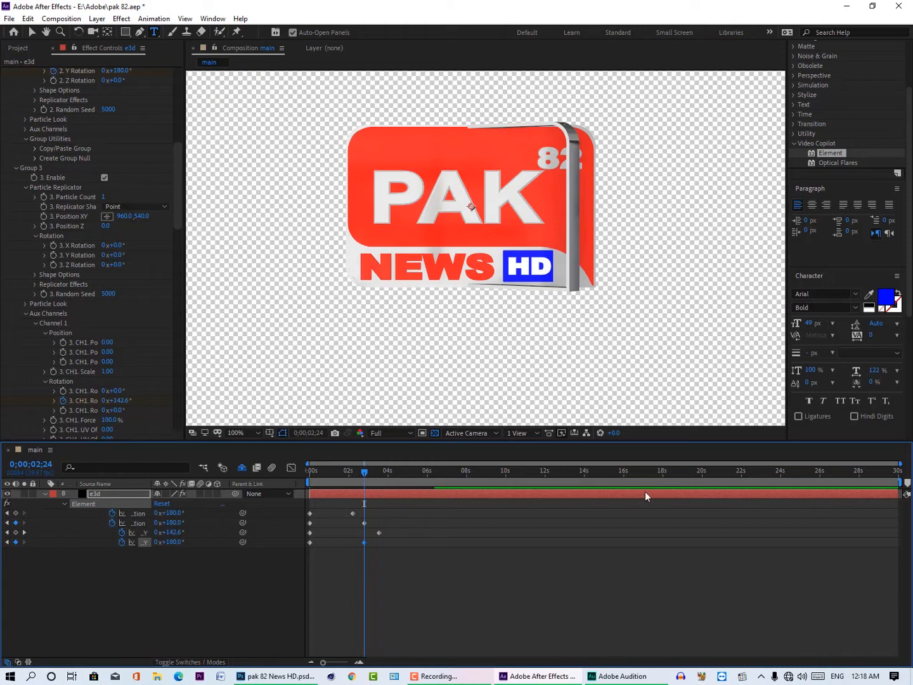
# Step: Shorten the main composition's work area to end at about 6 seconds and preview the logo rotation from the start
pyautogui.moveTo(898, 482)
pyautogui.mouseDown()
pyautogui.moveTo(395, 482)
pyautogui.moveTo(431, 482)
pyautogui.mouseUp()
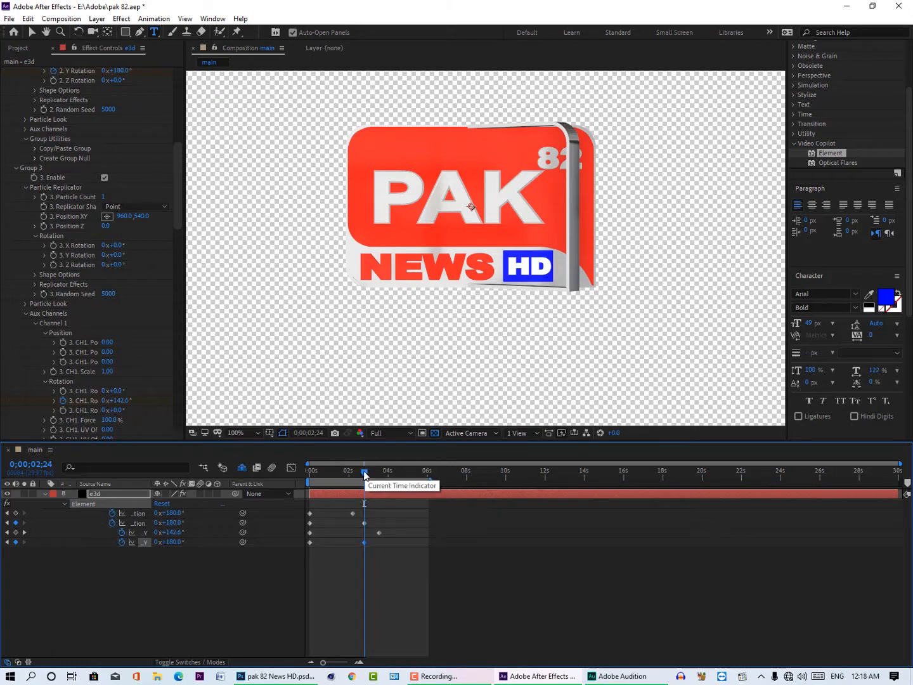
pyautogui.moveTo(363, 471); pyautogui.dragTo(277, 486)
pyautogui.press('space')
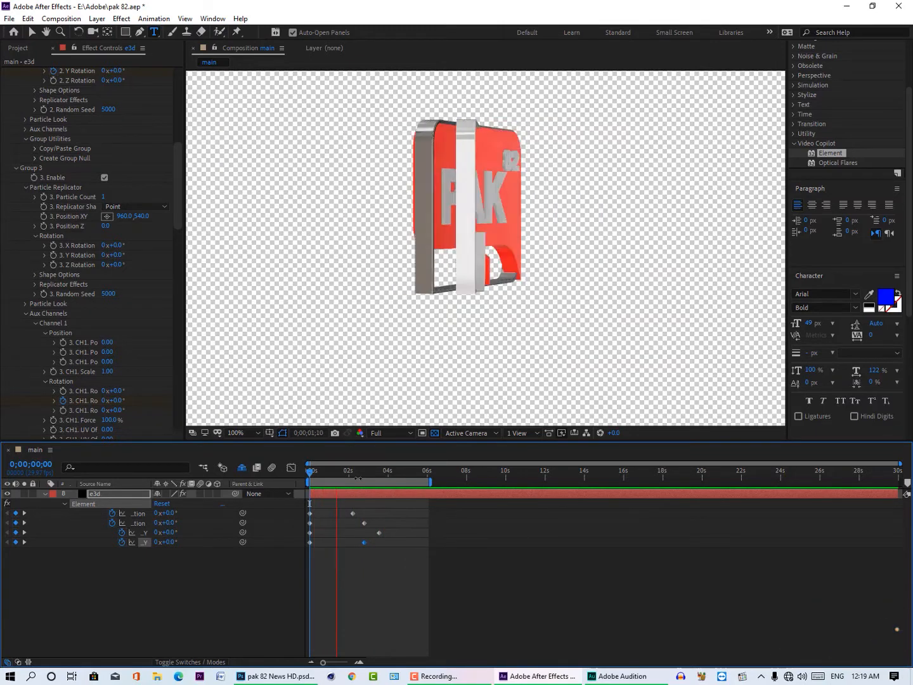
pyautogui.click(356, 473)
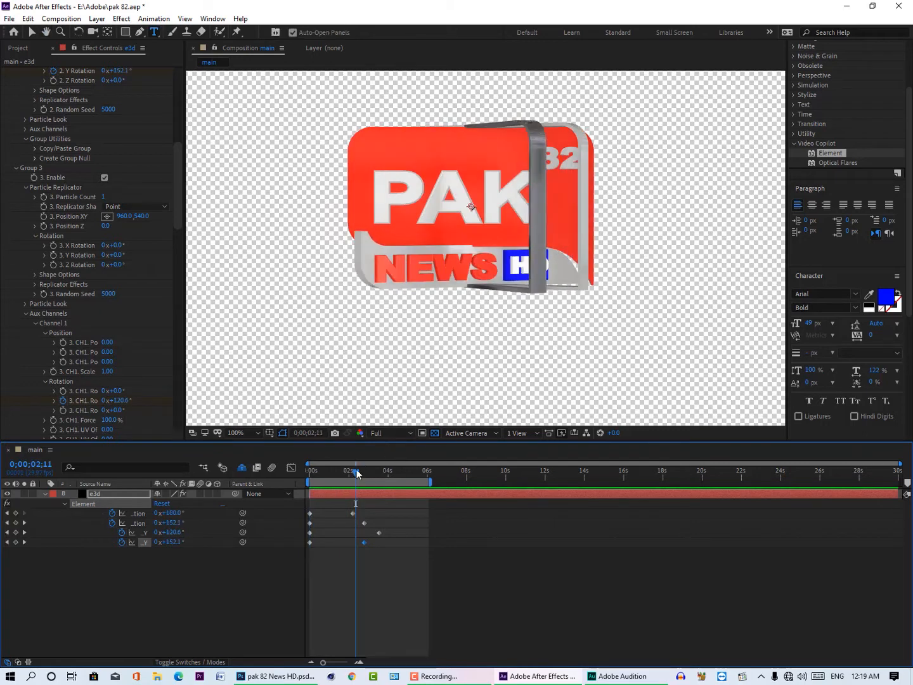
pyautogui.moveTo(352, 473); pyautogui.dragTo(341, 477)
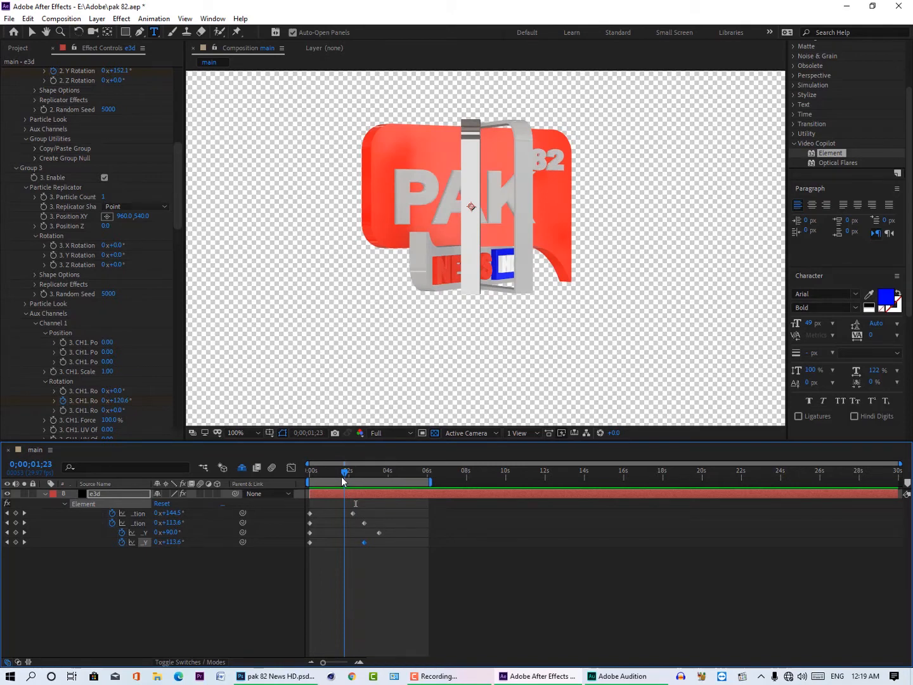
pyautogui.moveTo(343, 481); pyautogui.dragTo(344, 480)
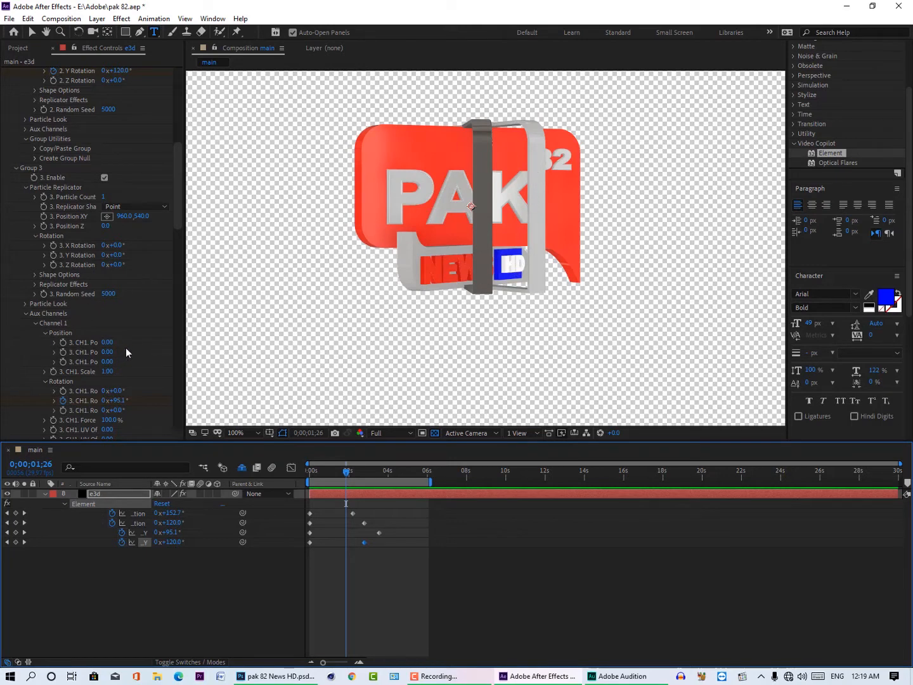
# Step: Set the grey Default material's reflectivity intensity to 0% in the Element scene, apply the scene changes and save the project
pyautogui.scroll(12, 145, 345)
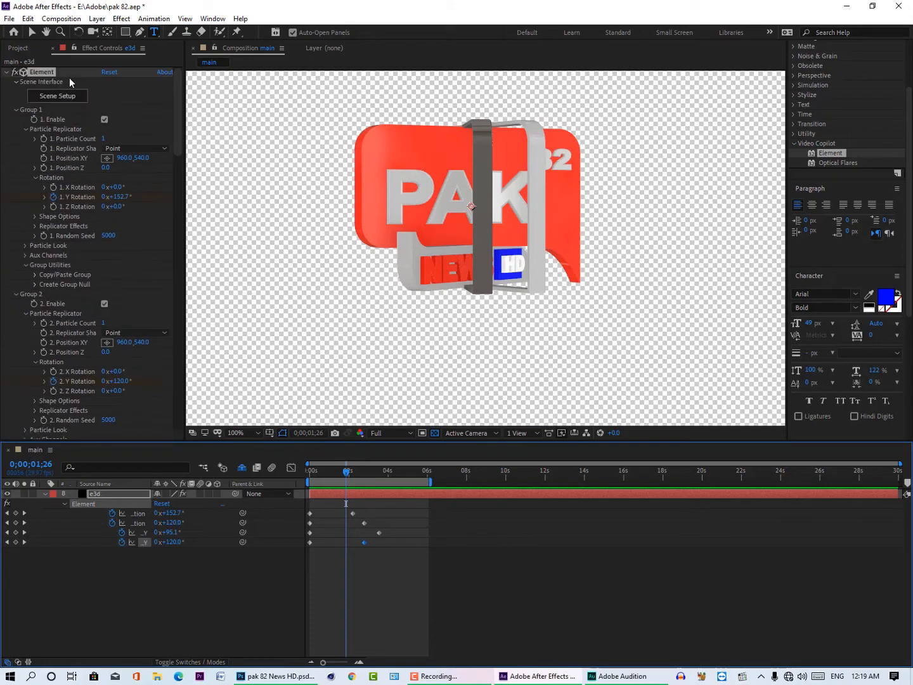
pyautogui.click(69, 97)
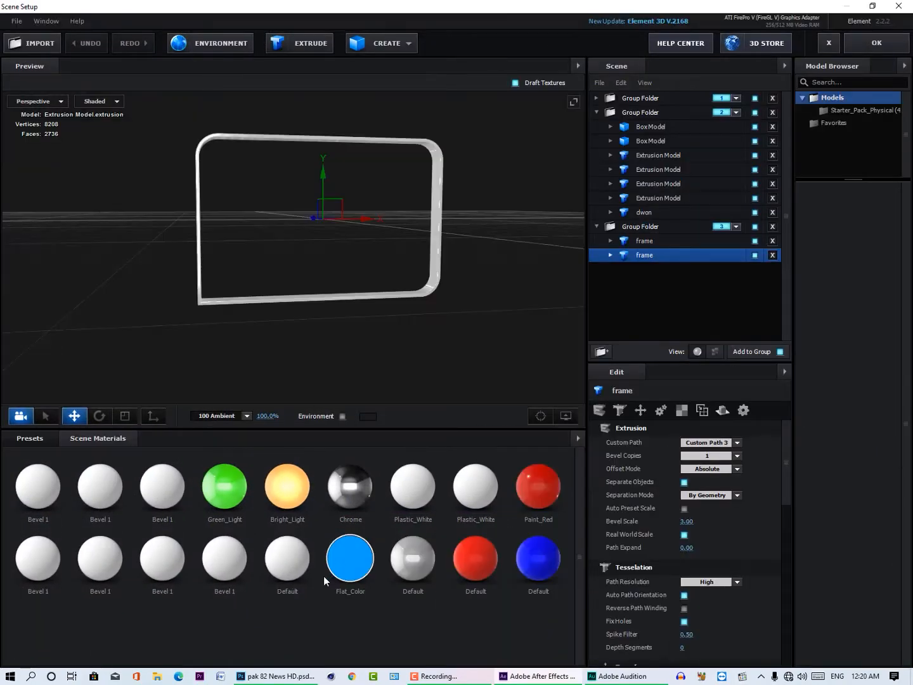
pyautogui.click(412, 558)
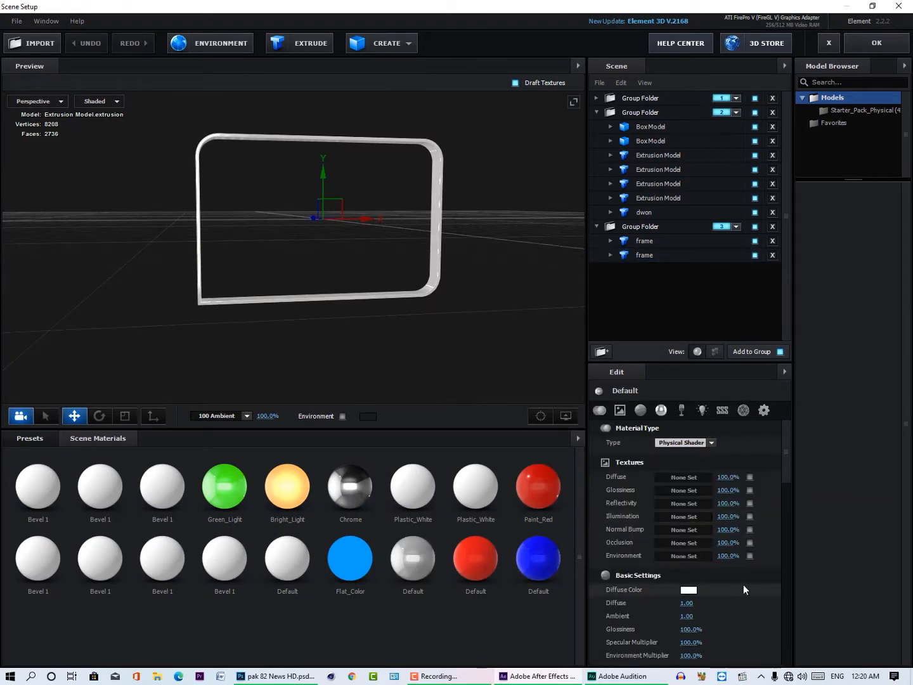
pyautogui.scroll(-3, 707, 564)
pyautogui.moveTo(688, 546); pyautogui.dragTo(636, 551)
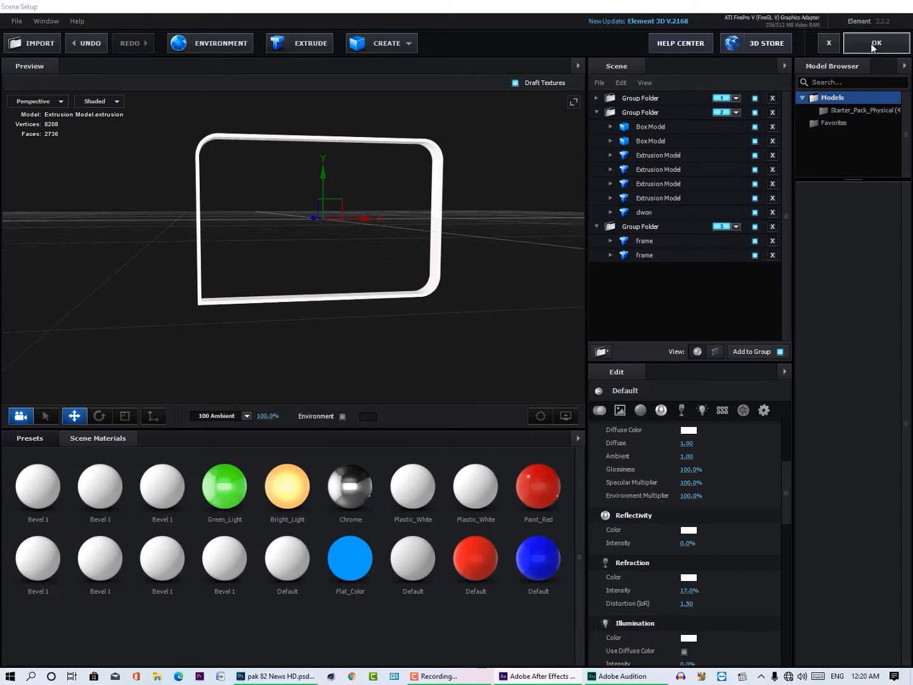
pyautogui.click(874, 44)
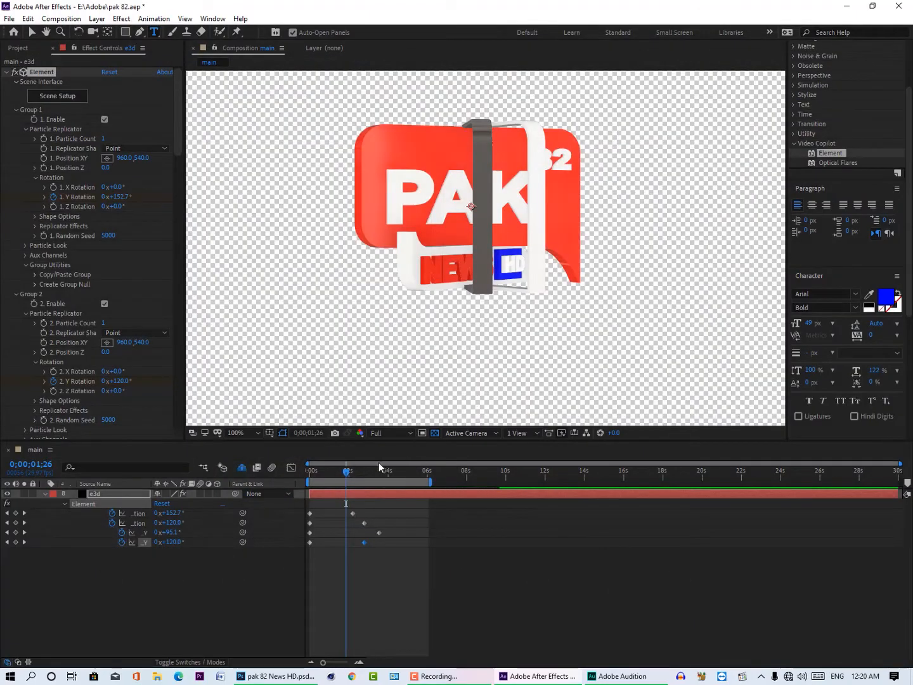
pyautogui.hotkey('ctrl', 's')
# Step: Play the animation from the start with the preview resolution set to Quarter
pyautogui.moveTo(344, 476); pyautogui.dragTo(304, 479)
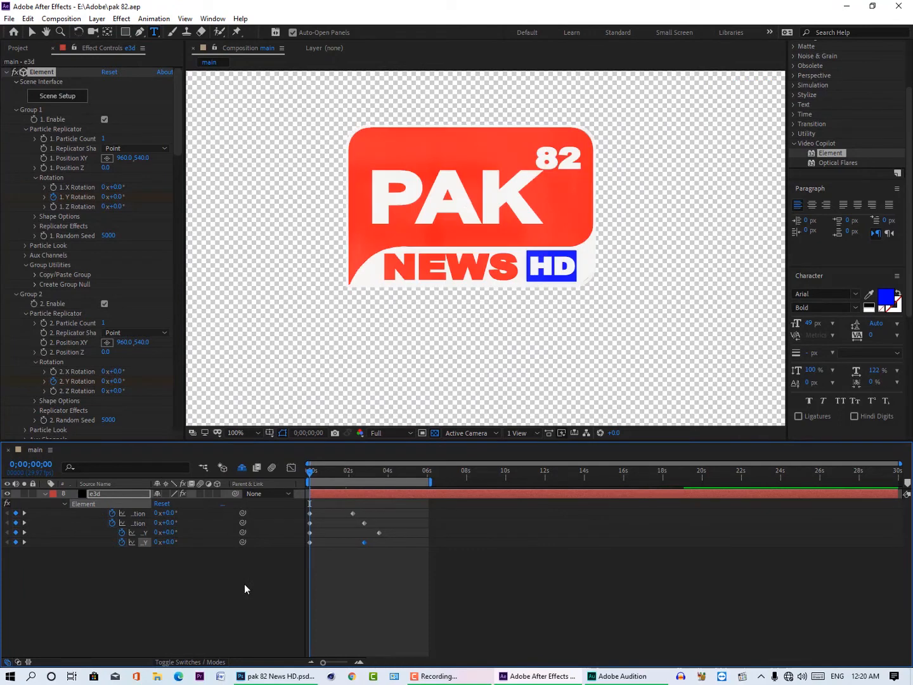
pyautogui.press('space')
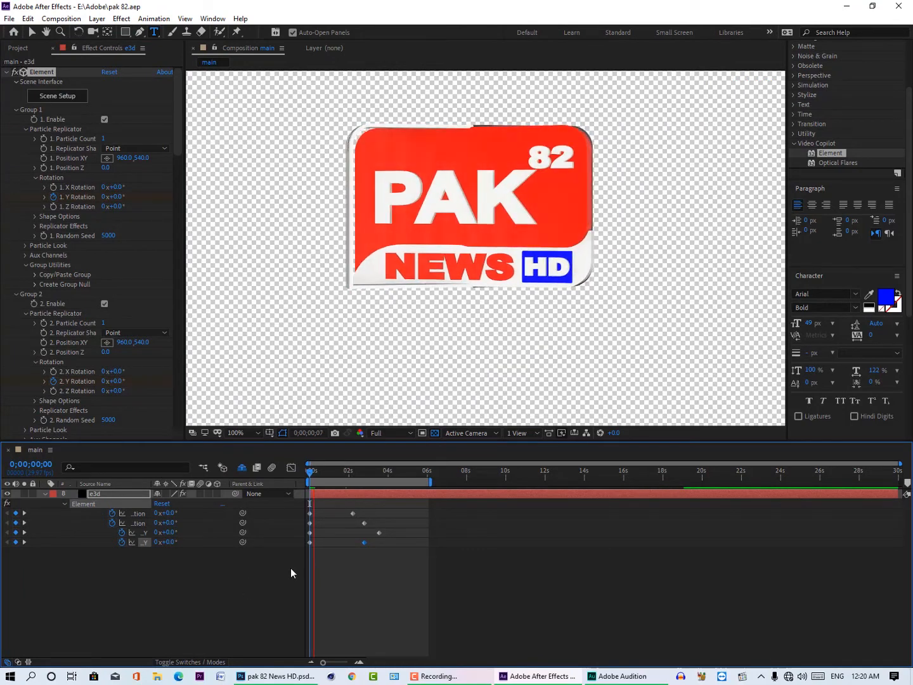
pyautogui.click(388, 433)
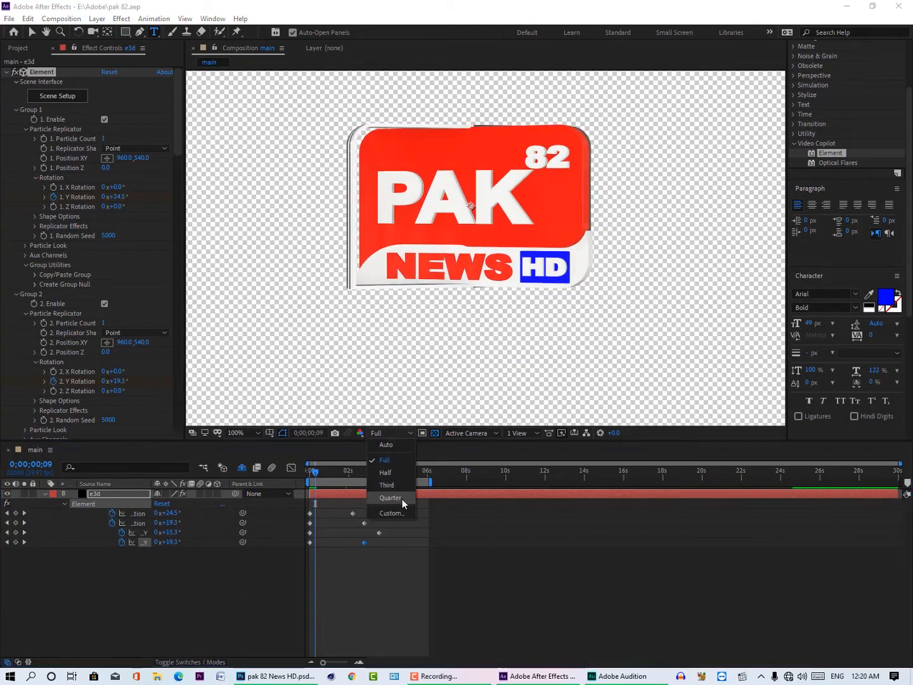
pyautogui.click(390, 499)
pyautogui.moveTo(317, 473); pyautogui.dragTo(291, 471)
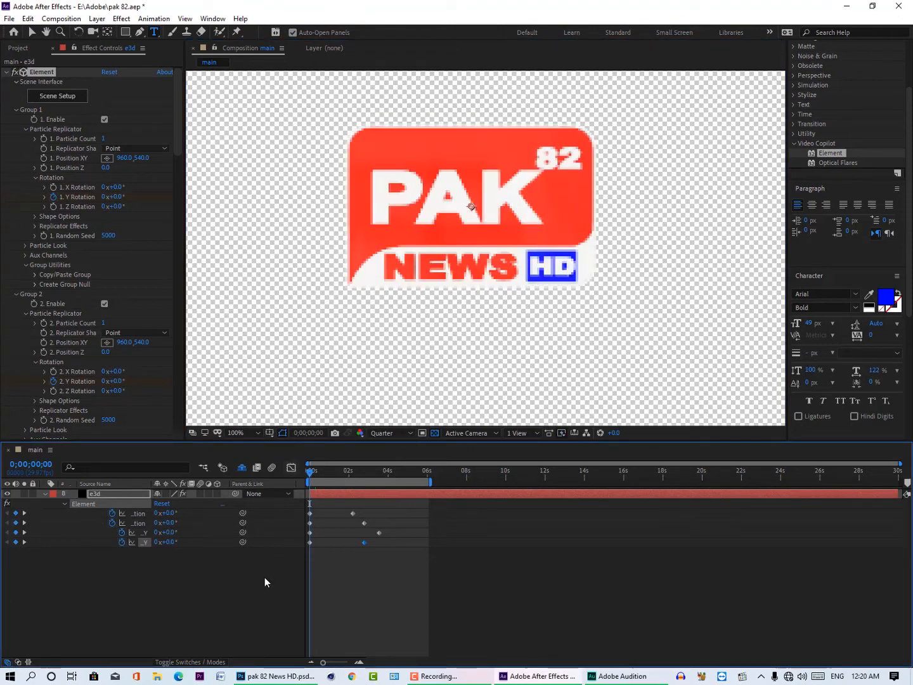
pyautogui.press('space')
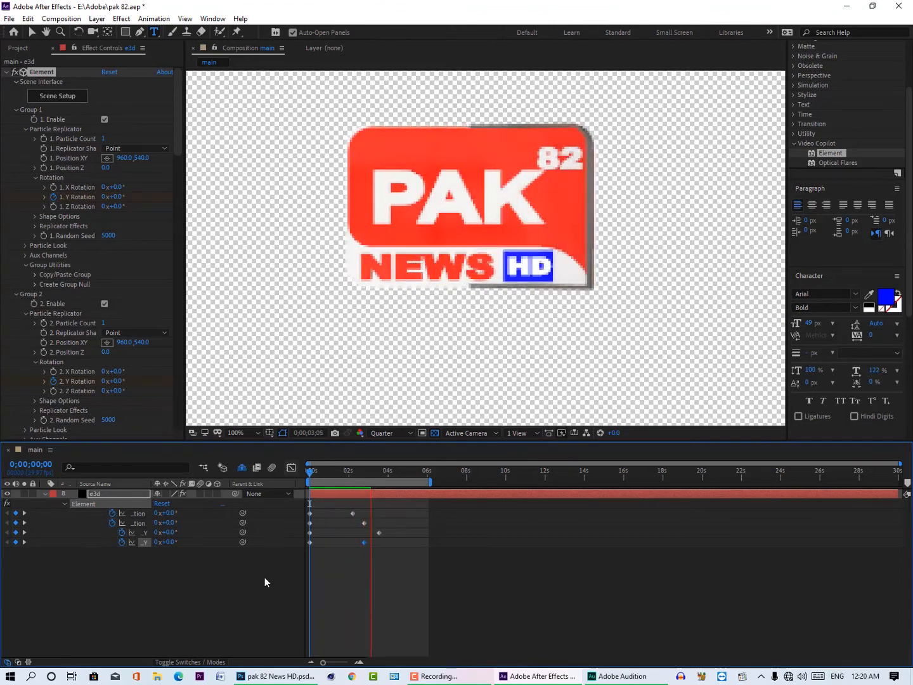
pyautogui.press('space')
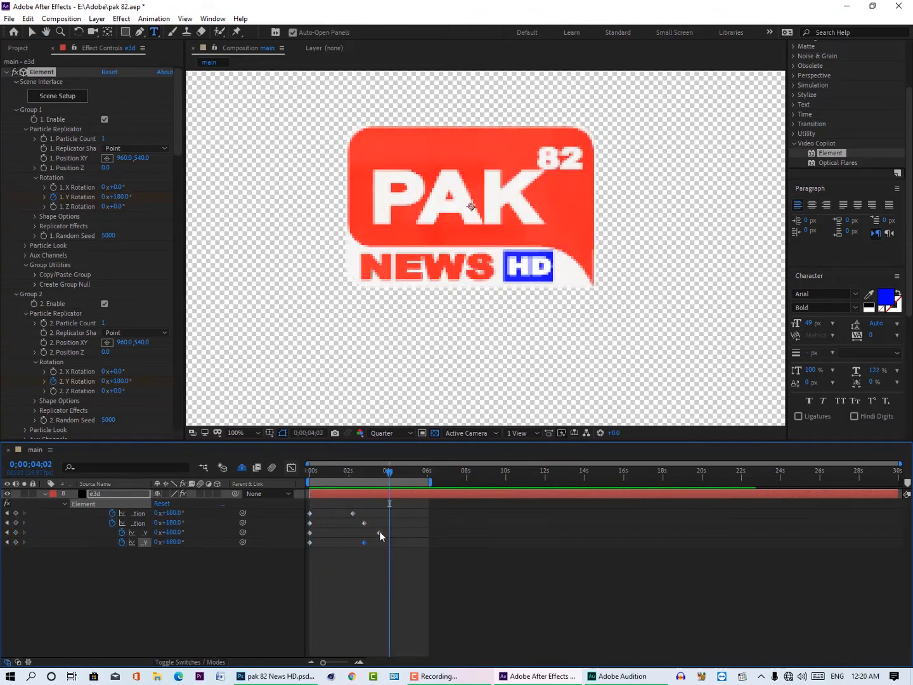
# Step: Move Group 3's Channel 1 ending Y rotation keyframe to 0;00;04;00 and preview the animation from the start
pyautogui.moveTo(380, 532); pyautogui.dragTo(388, 533)
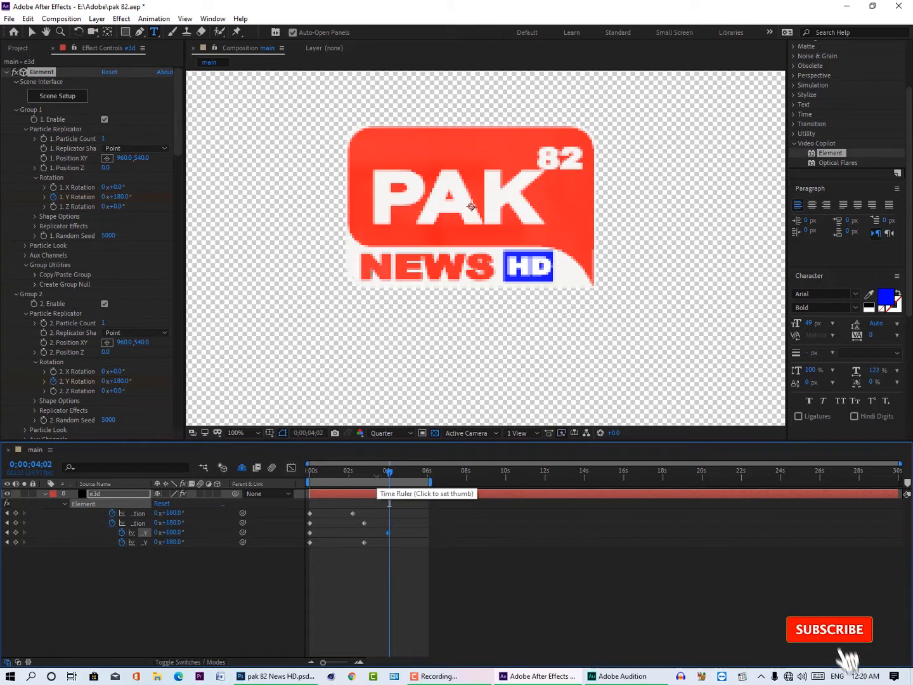
pyautogui.moveTo(332, 470); pyautogui.dragTo(297, 470)
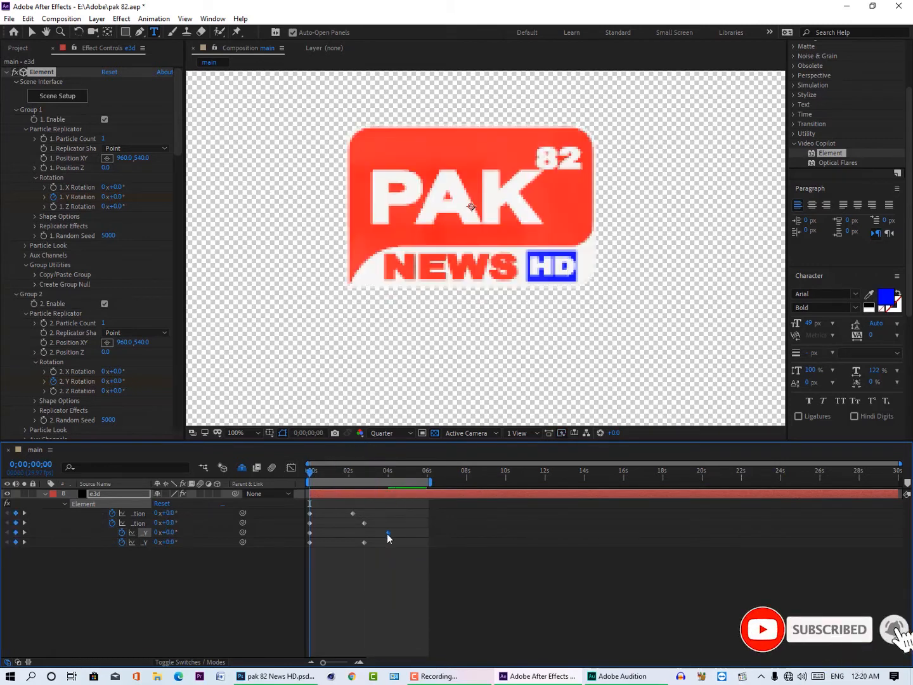
pyautogui.press('space')
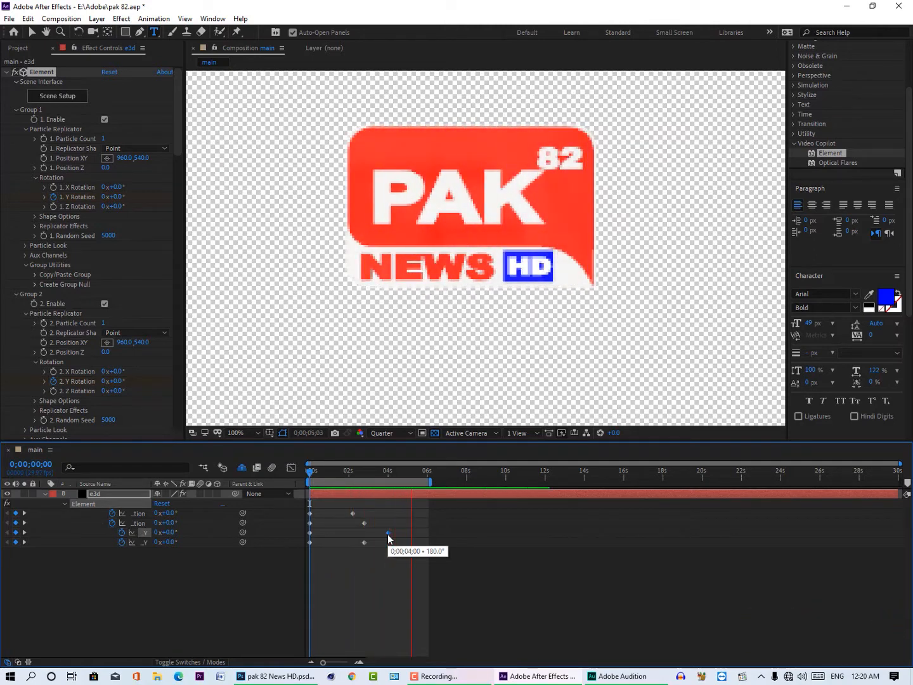
# Step: Set the preview resolution to Full and play the logo animation from the start
pyautogui.click(396, 433)
pyautogui.click(400, 459)
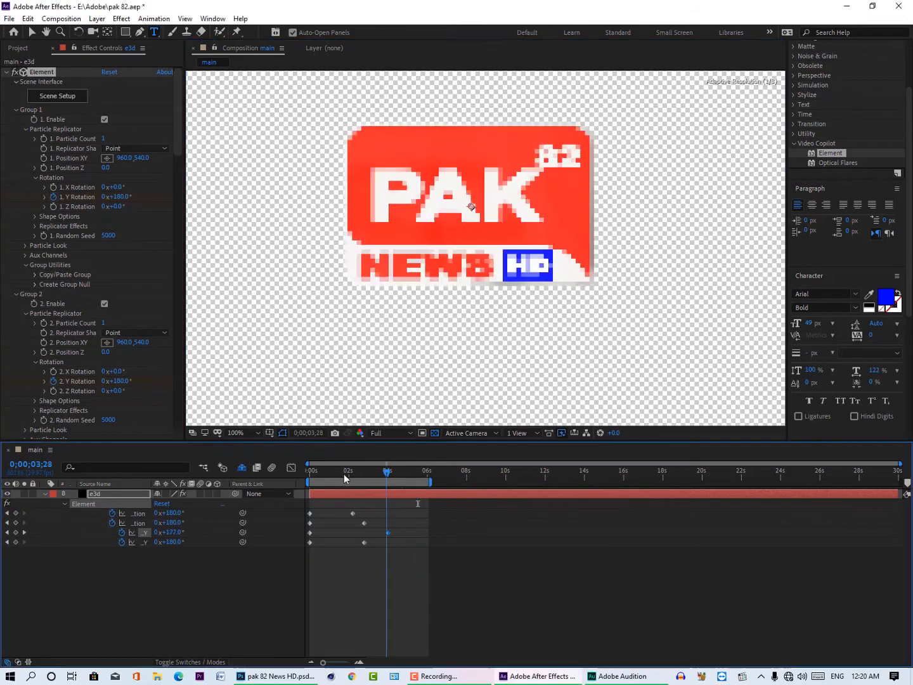
pyautogui.press('Home')
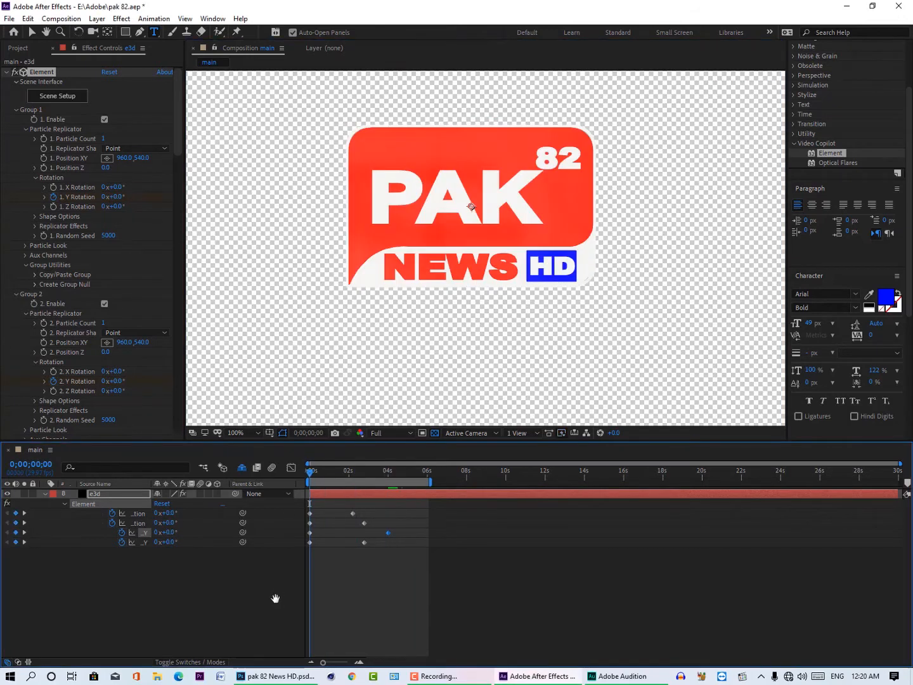
pyautogui.press('space')
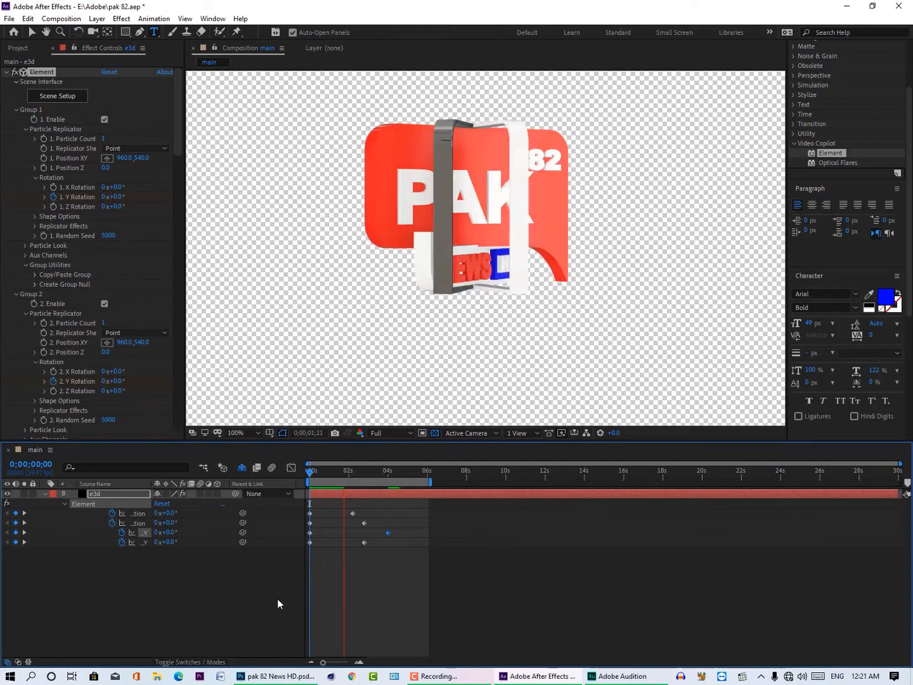
pyautogui.click(858, 677)
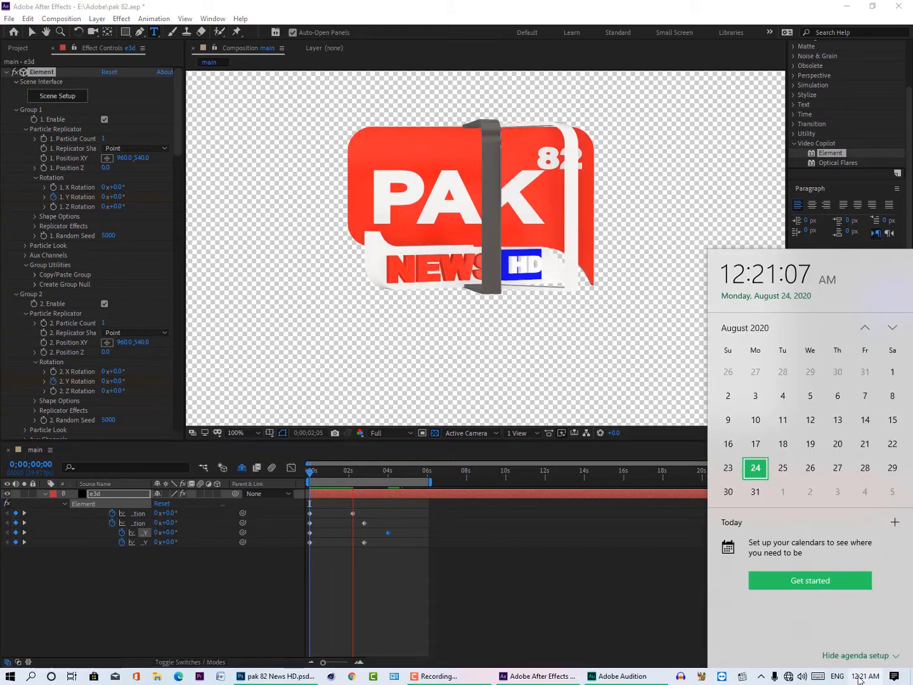
pyautogui.click(859, 677)
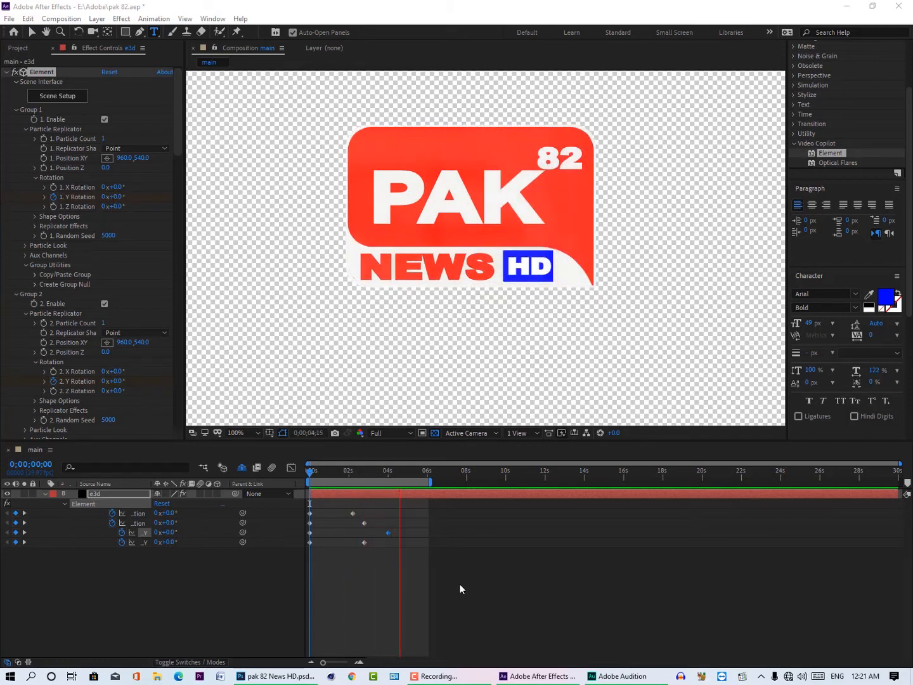
# Step: Shift all four ending Y rotation keyframes about 1.2 seconds earlier, with Group 3's Channel 1 ending at about 2.6 seconds
pyautogui.click(347, 476)
pyautogui.moveTo(406, 568); pyautogui.dragTo(329, 512)
pyautogui.click(366, 531)
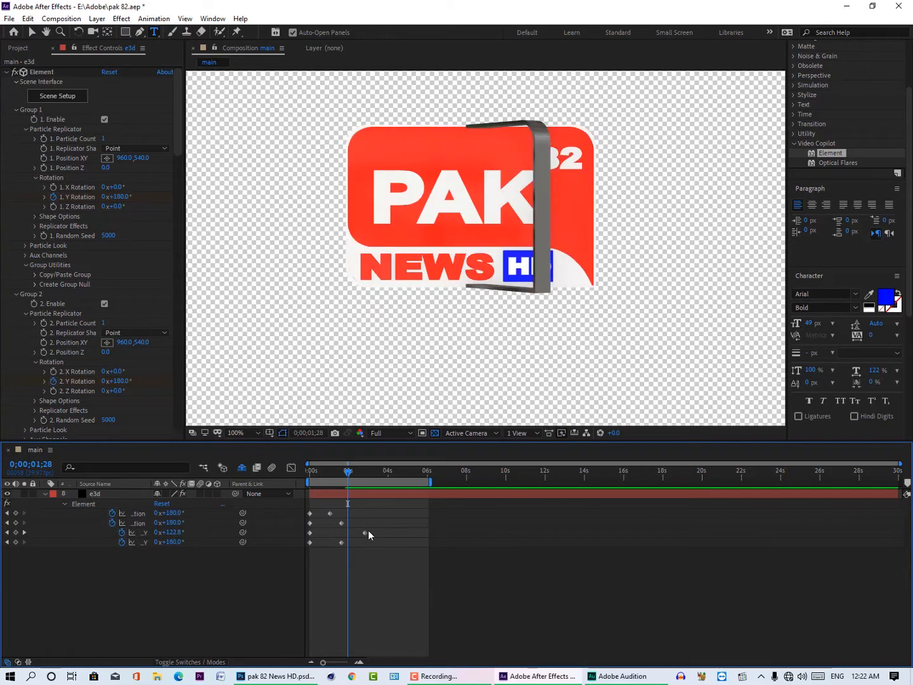
pyautogui.press('Delete')
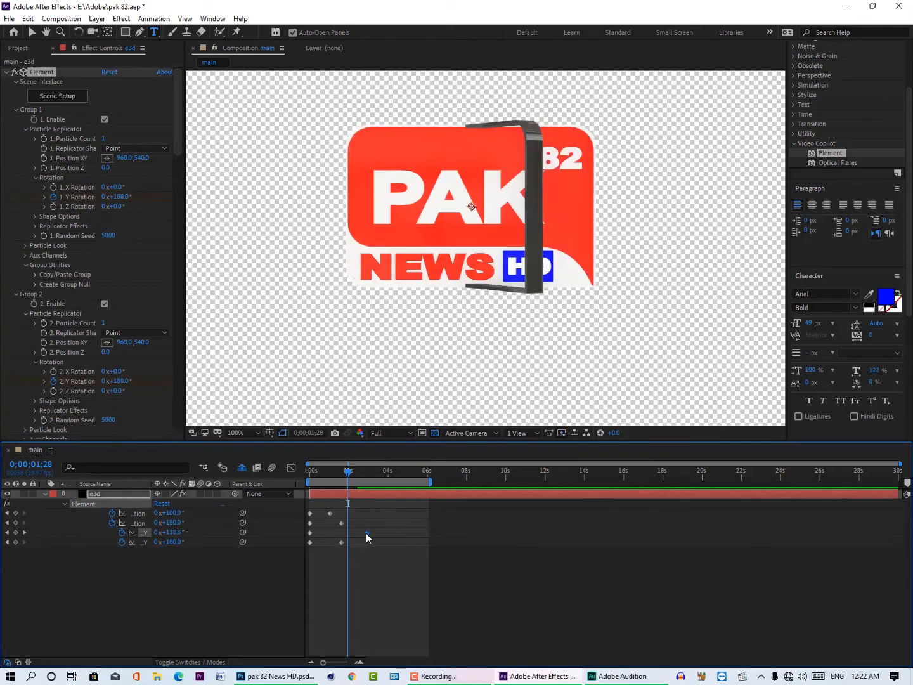
pyautogui.moveTo(366, 533); pyautogui.dragTo(360, 531)
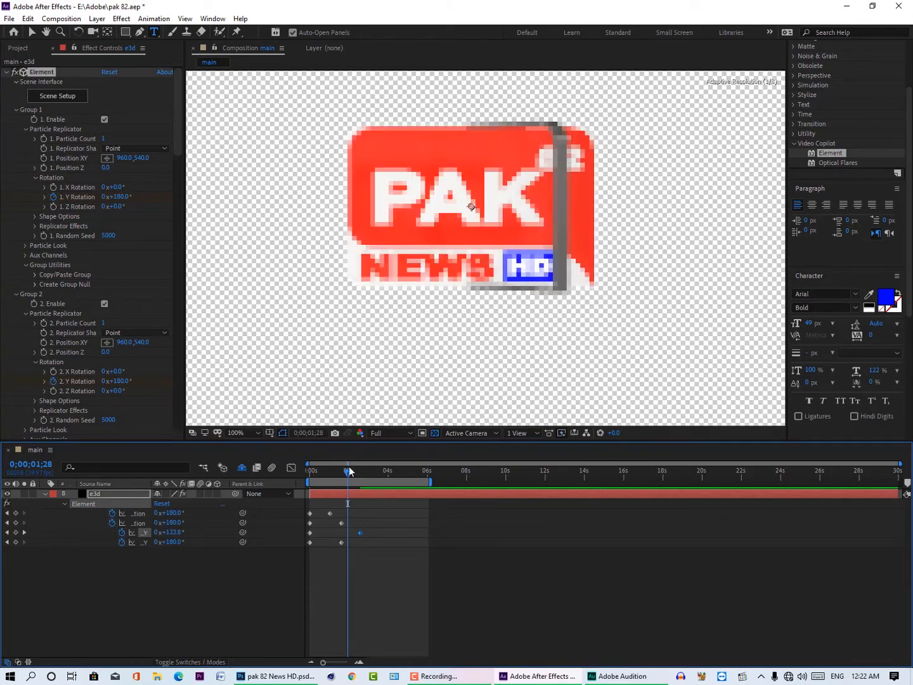
# Step: Preview the retimed rotation from the start and shorten the work area to end at about 4 seconds
pyautogui.moveTo(348, 471); pyautogui.dragTo(310, 471)
pyautogui.click(272, 579)
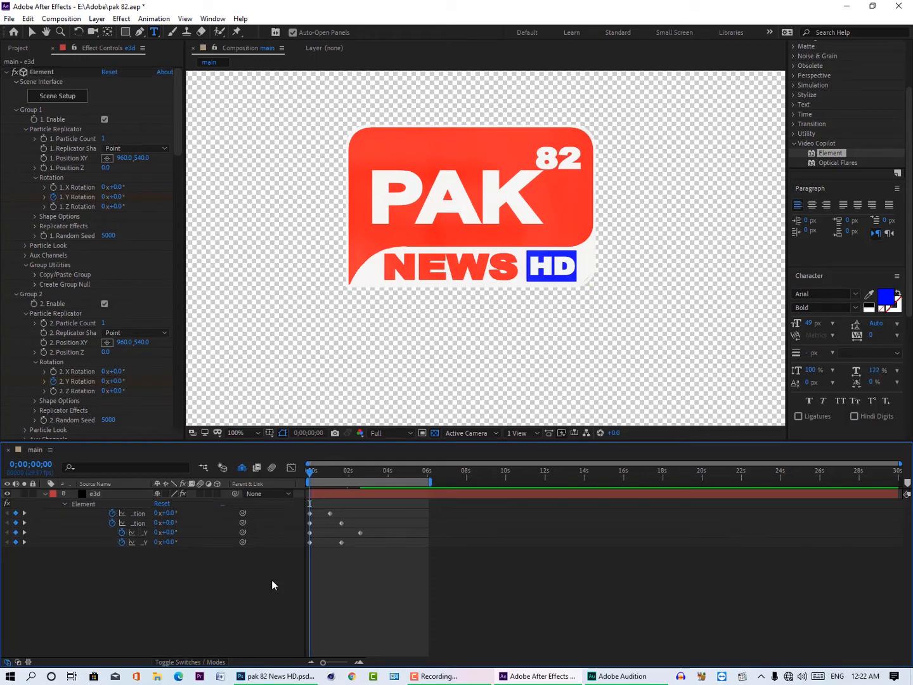
pyautogui.press('space')
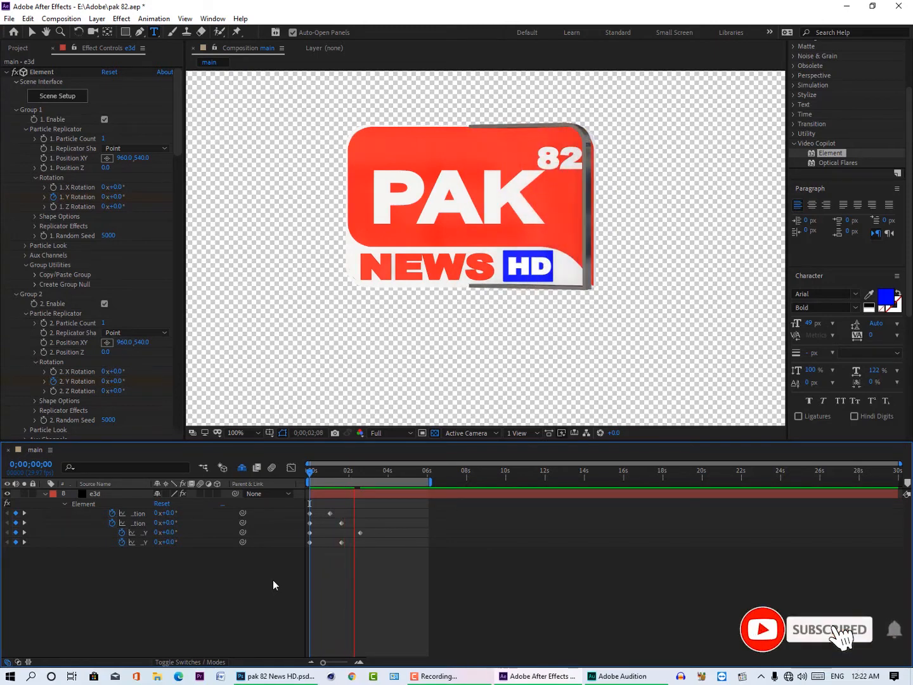
pyautogui.moveTo(430, 483); pyautogui.dragTo(390, 482)
pyautogui.press('space')
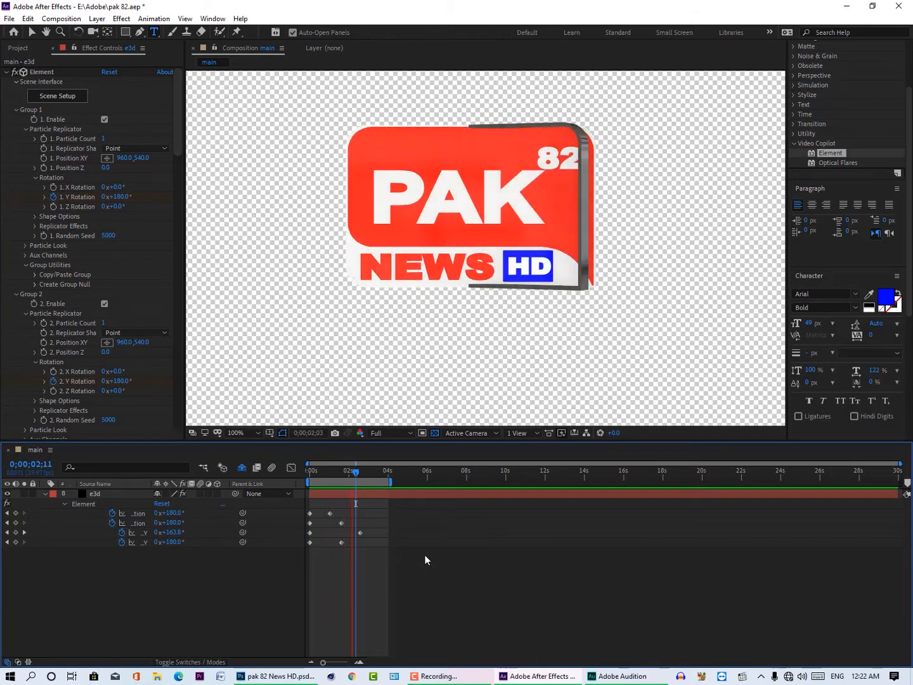
pyautogui.press('space')
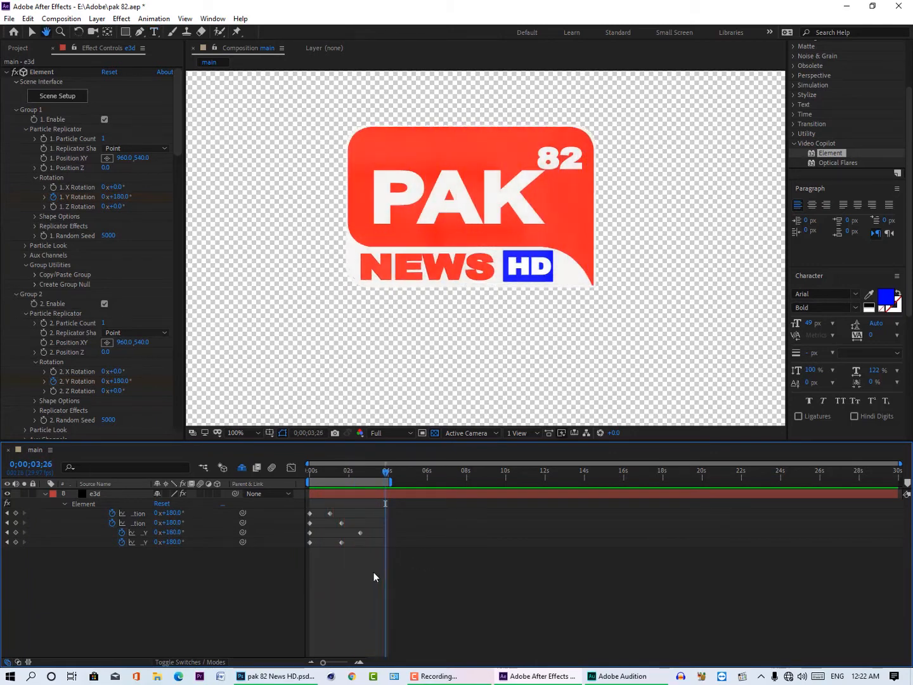
# Step: Apply Easy Ease In to all Y rotation keyframes on the e3d layer and return to the first frame
pyautogui.moveTo(374, 572); pyautogui.dragTo(309, 521)
pyautogui.moveTo(307, 509); pyautogui.dragTo(311, 511)
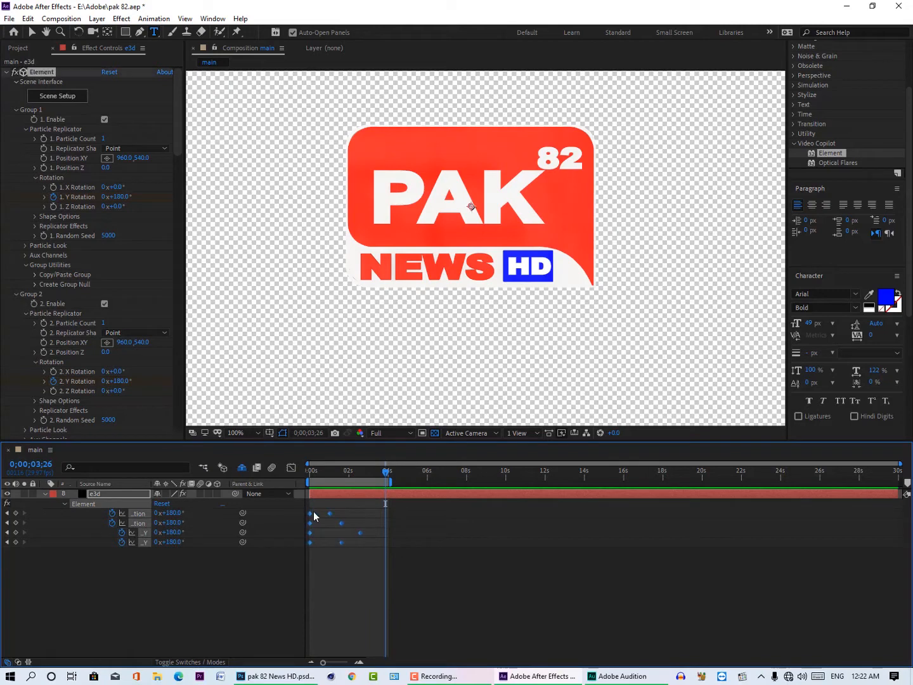
pyautogui.rightClick(311, 512)
pyautogui.moveTo(378, 653)
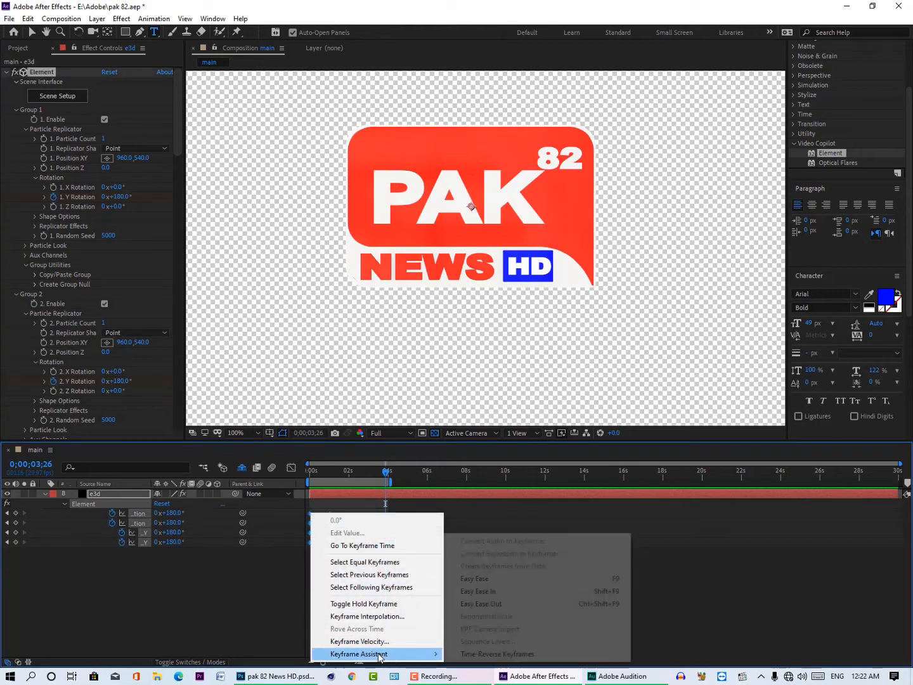
pyautogui.click(488, 592)
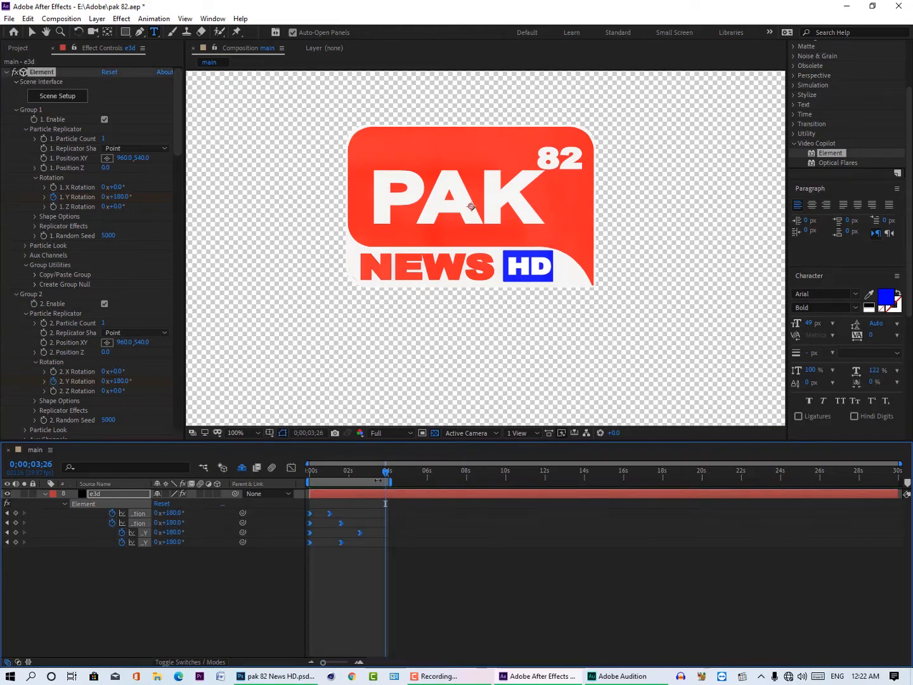
pyautogui.press('Home')
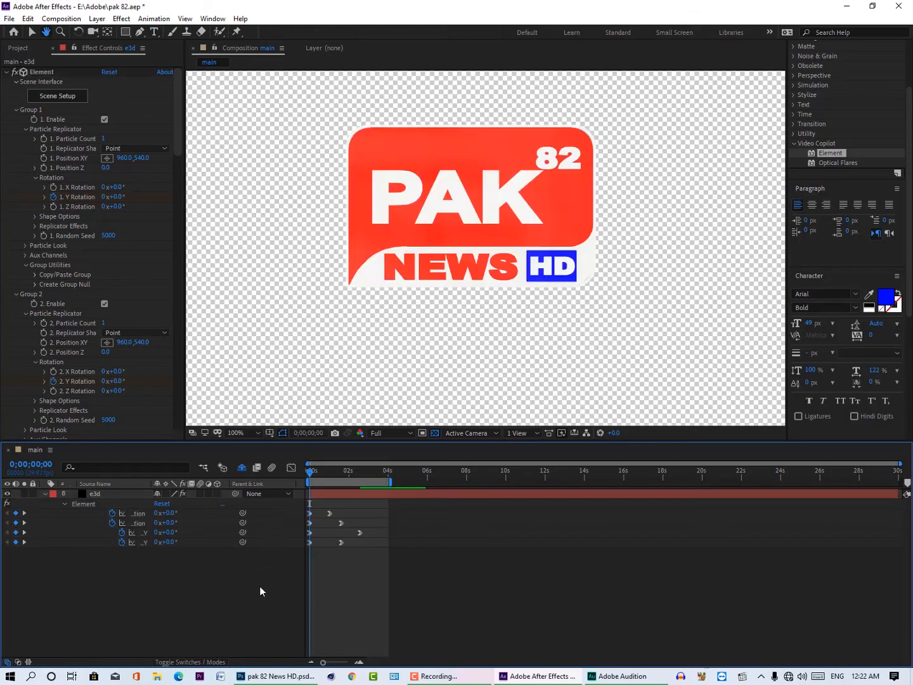
# Step: Preview the eased logo rotation from the first frame
pyautogui.press('space')
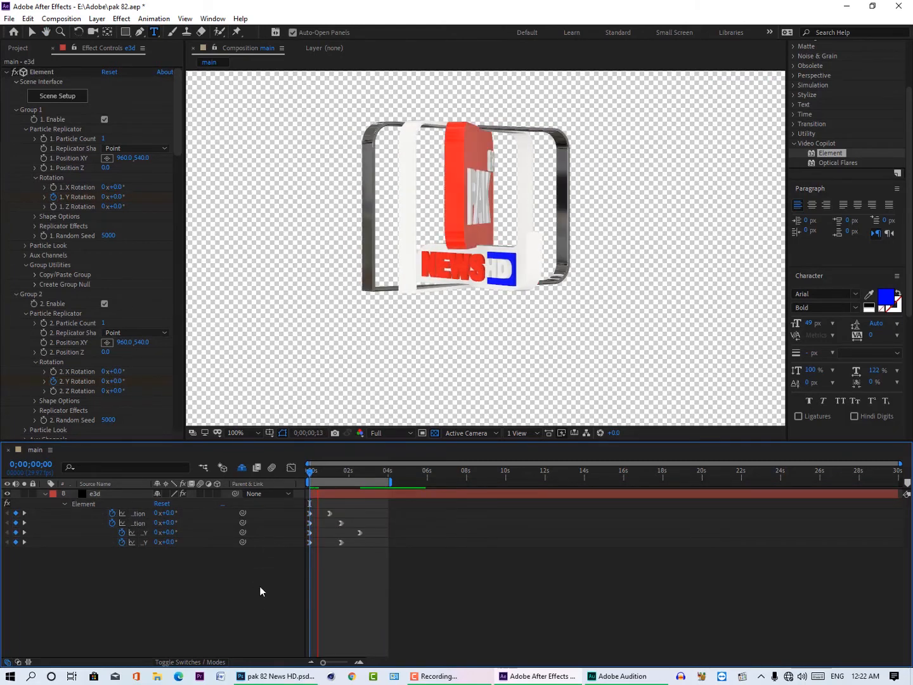
pyautogui.press('space')
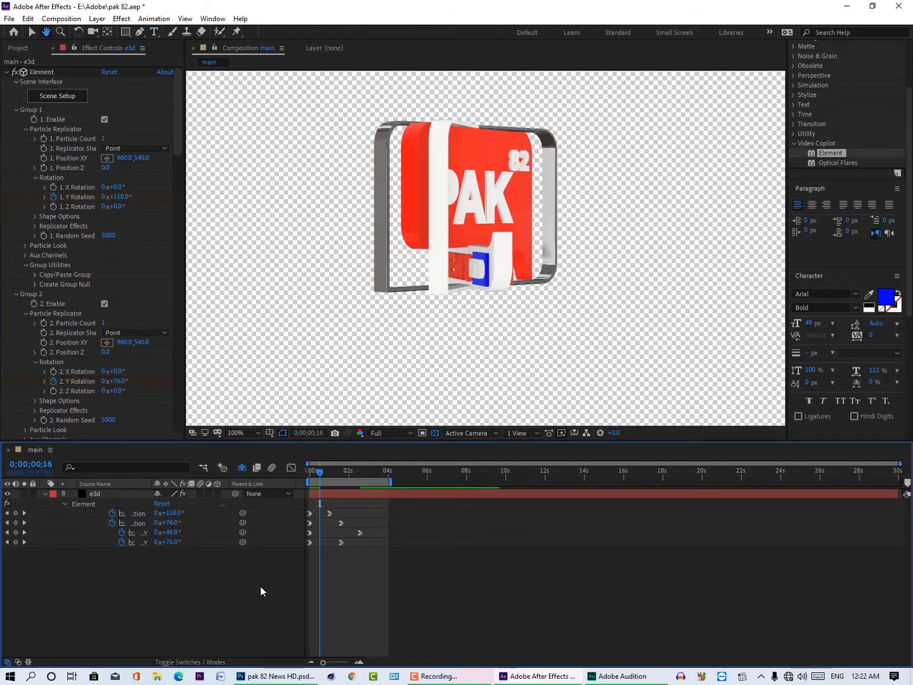
pyautogui.press('space')
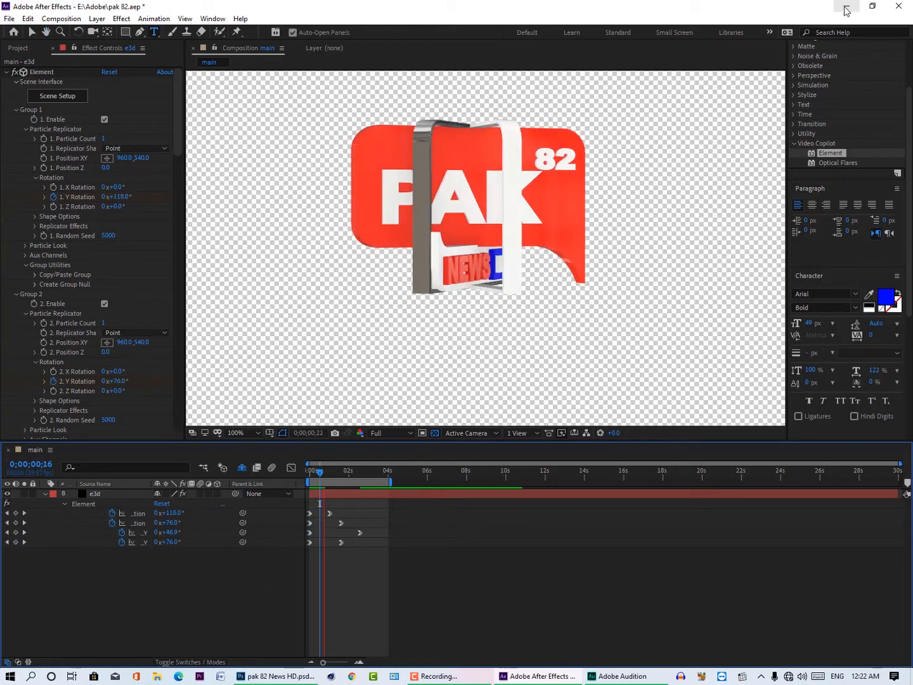
# Step: Minimize the open windows, check the processor and memory in This PC's properties, and return to After Effects
pyautogui.click(847, 9)
pyautogui.click(860, 6)
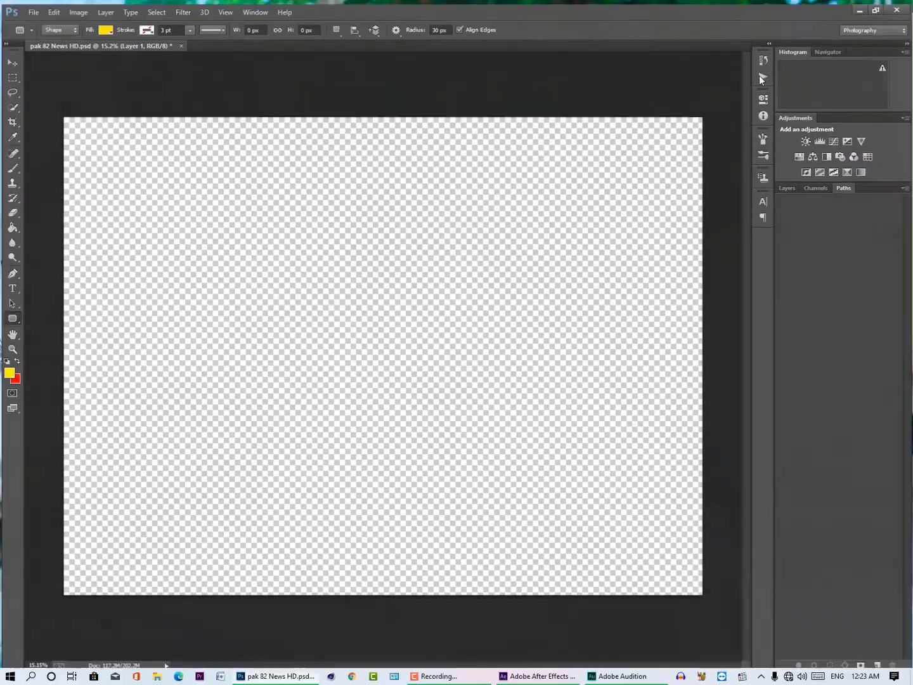
pyautogui.rightClick(579, 169)
pyautogui.click(615, 226)
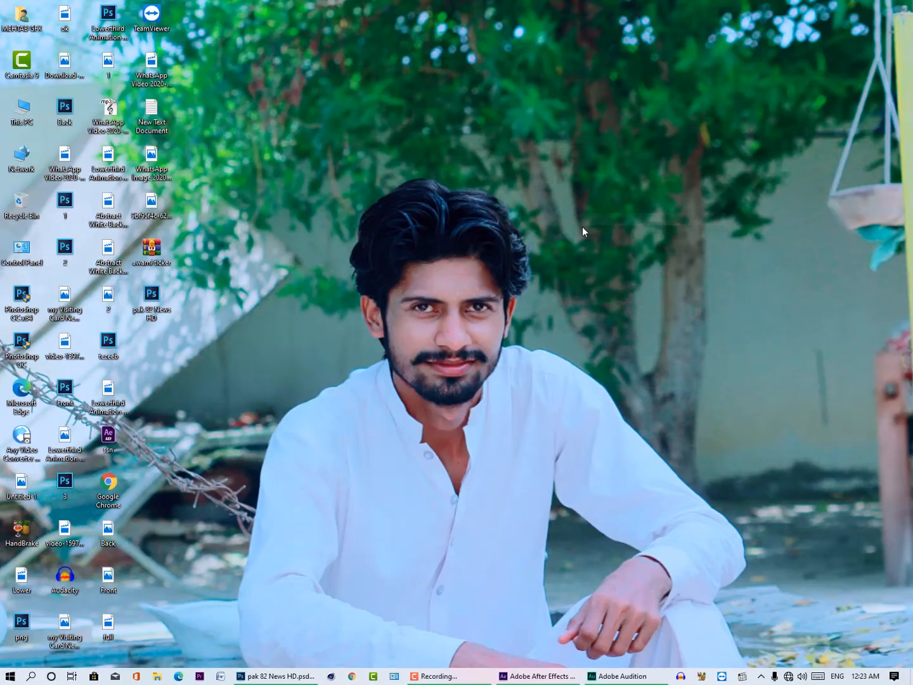
pyautogui.rightClick(18, 108)
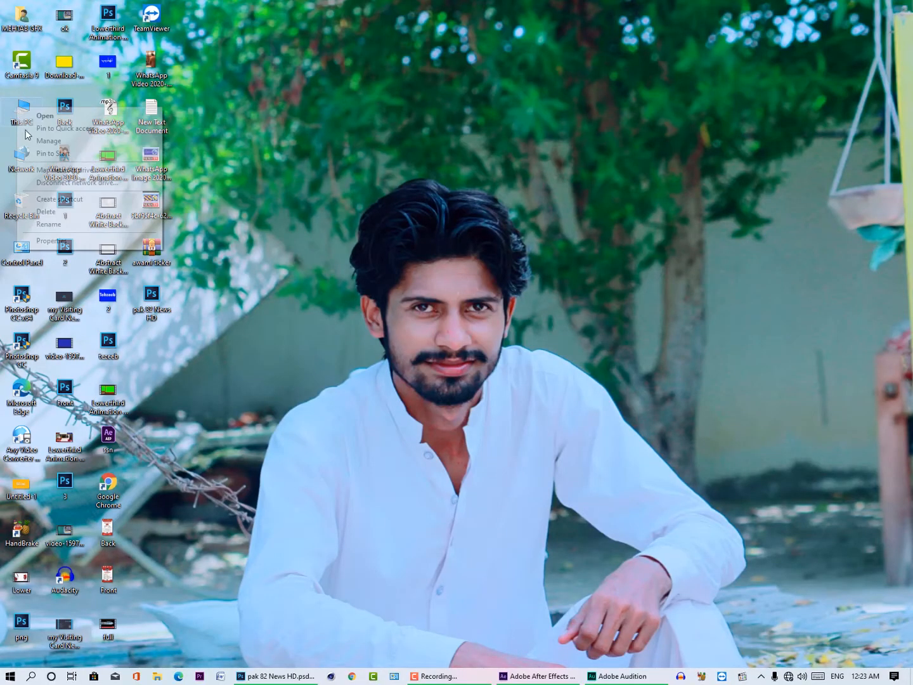
pyautogui.click(59, 240)
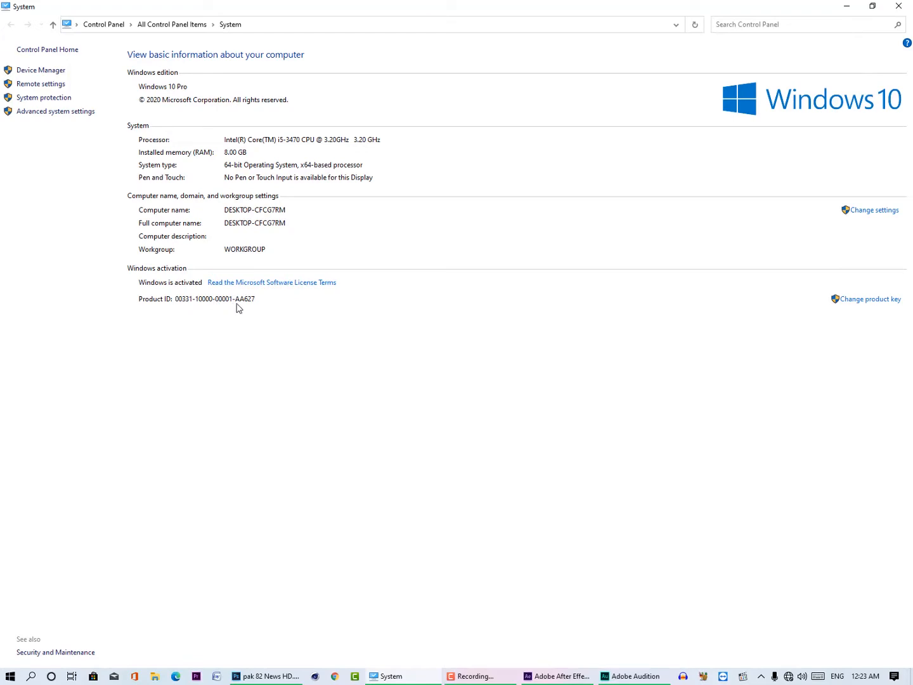
pyautogui.click(899, 6)
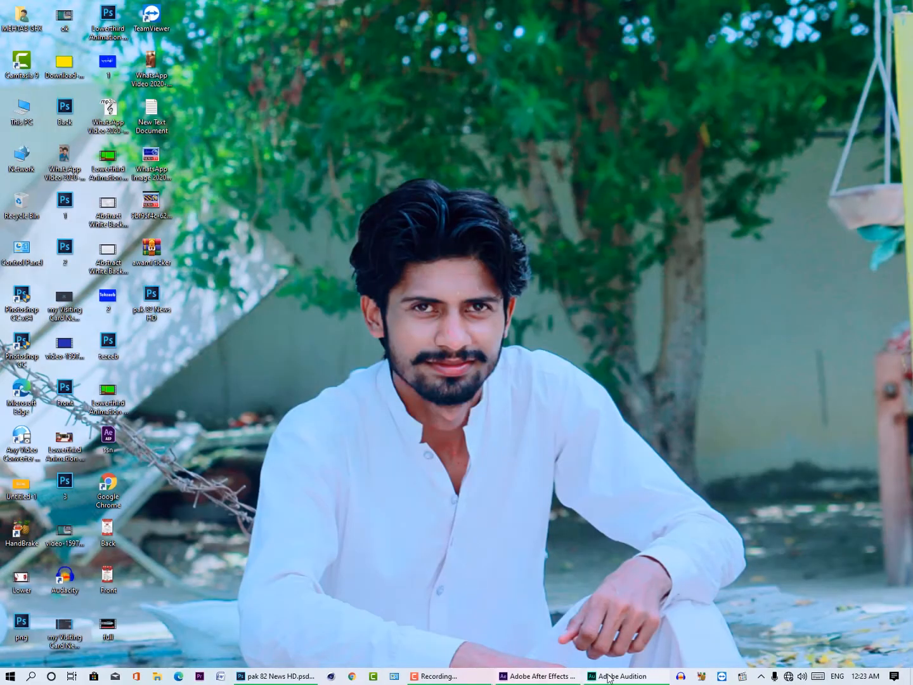
pyautogui.click(523, 679)
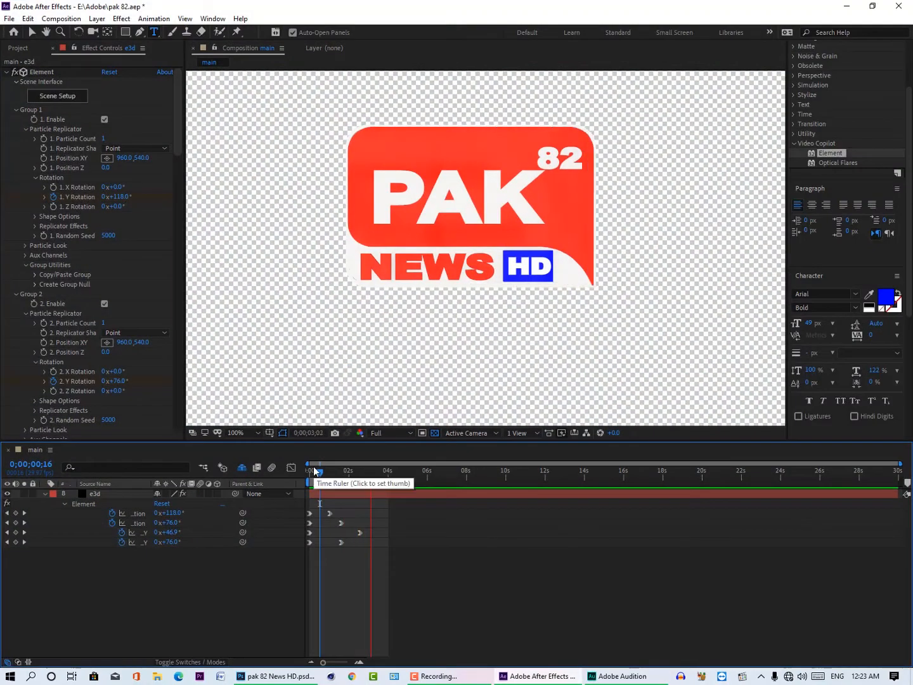
# Step: Review the computer's system information once more from the desktop and switch back to After Effects
pyautogui.click(852, 8)
pyautogui.rightClick(15, 112)
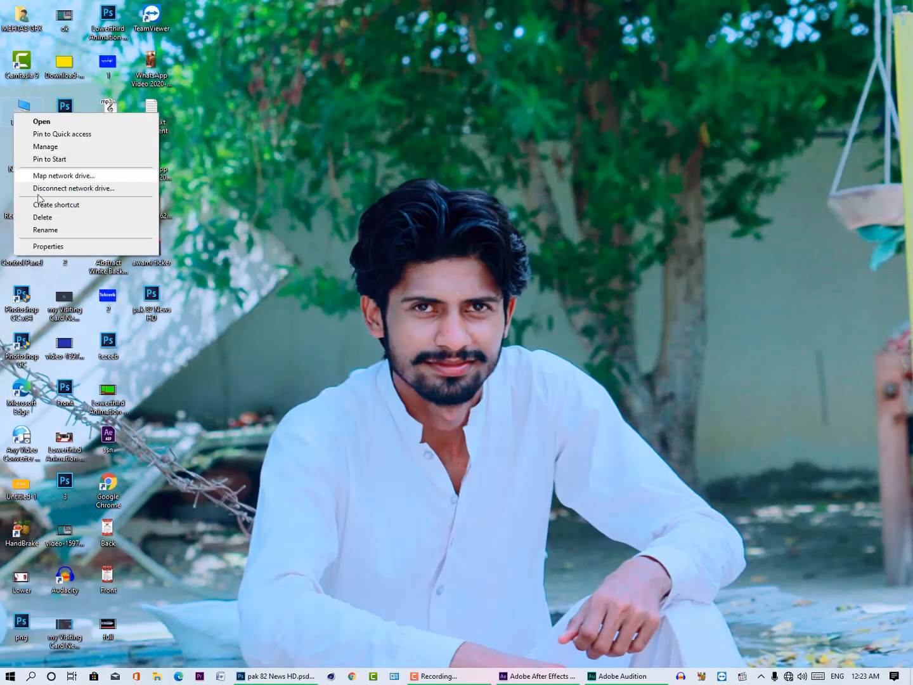
pyautogui.click(42, 247)
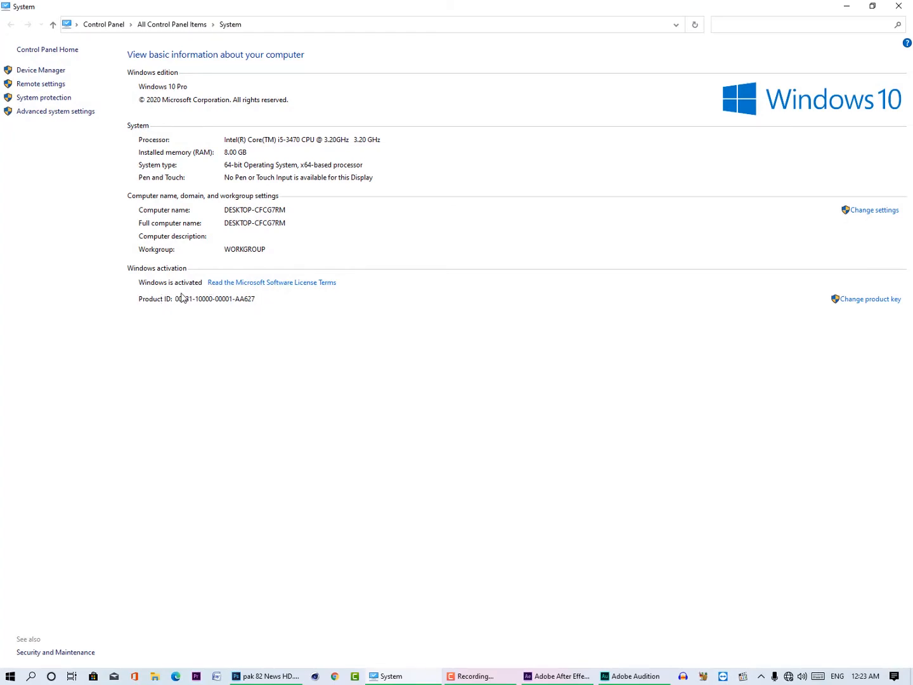
pyautogui.click(908, 6)
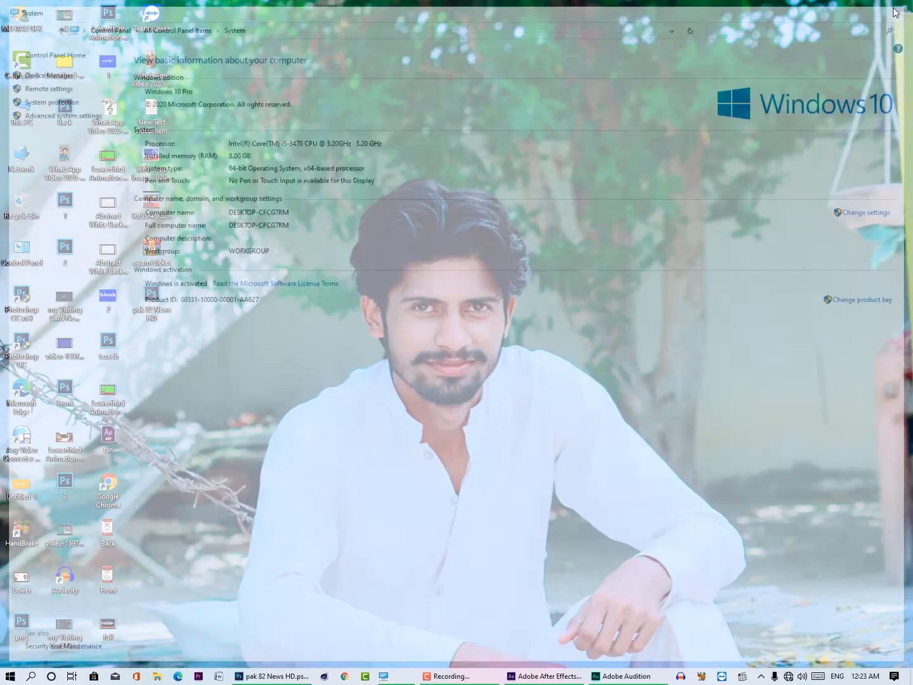
pyautogui.click(533, 676)
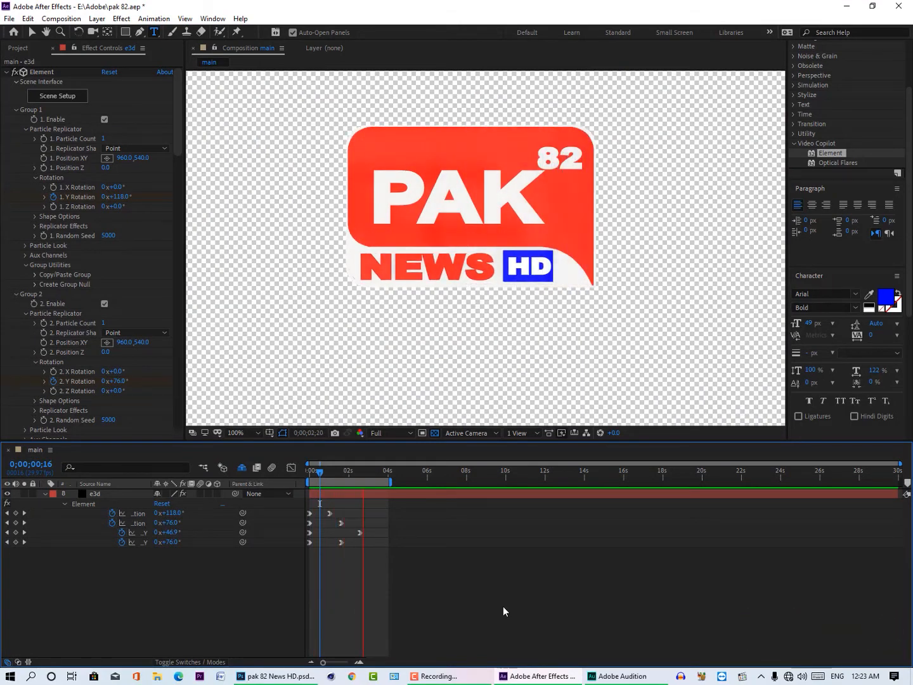
# Step: Shift all Y rotation keyframes on the e3d layer about 0.2 seconds later and preview from the first frame
pyautogui.press('space')
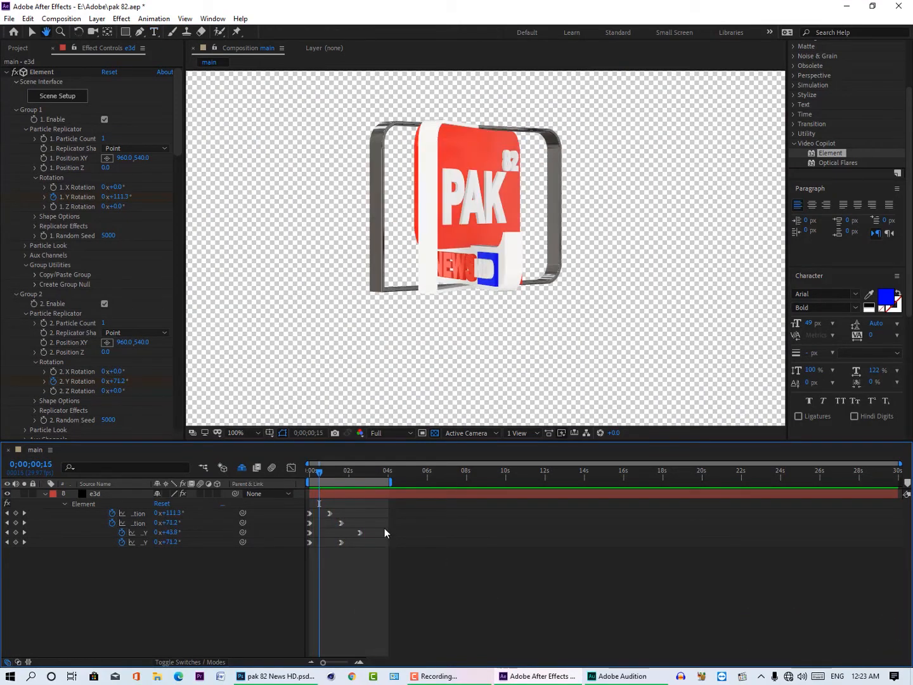
pyautogui.moveTo(374, 499); pyautogui.dragTo(312, 542)
pyautogui.click(305, 473)
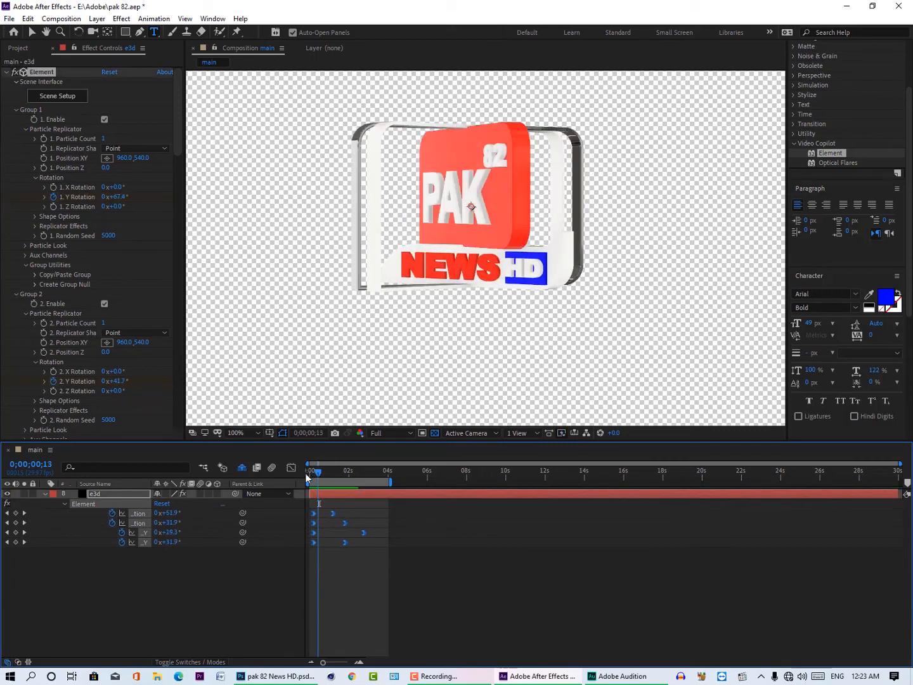
pyautogui.press('space')
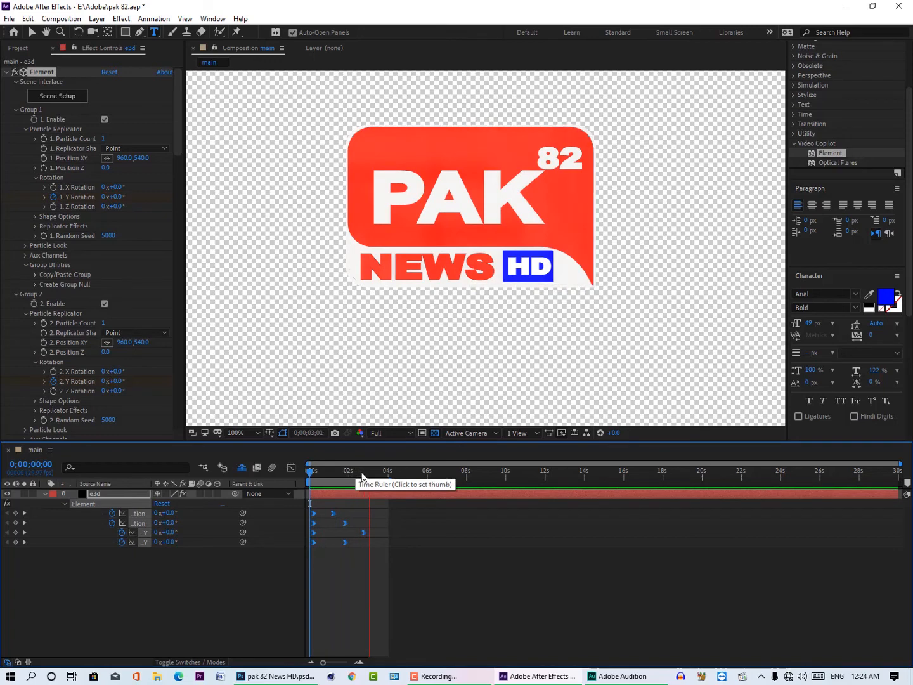
pyautogui.press('space')
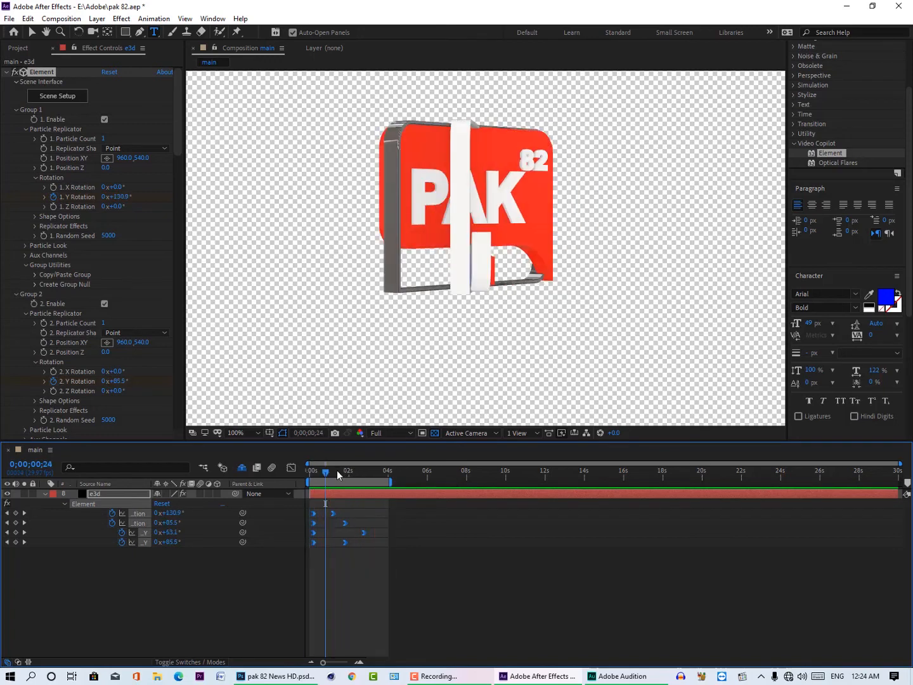
# Step: Scrub the shifted rotation from the first frame to about 3.7 seconds and play it back
pyautogui.moveTo(329, 472); pyautogui.dragTo(296, 470)
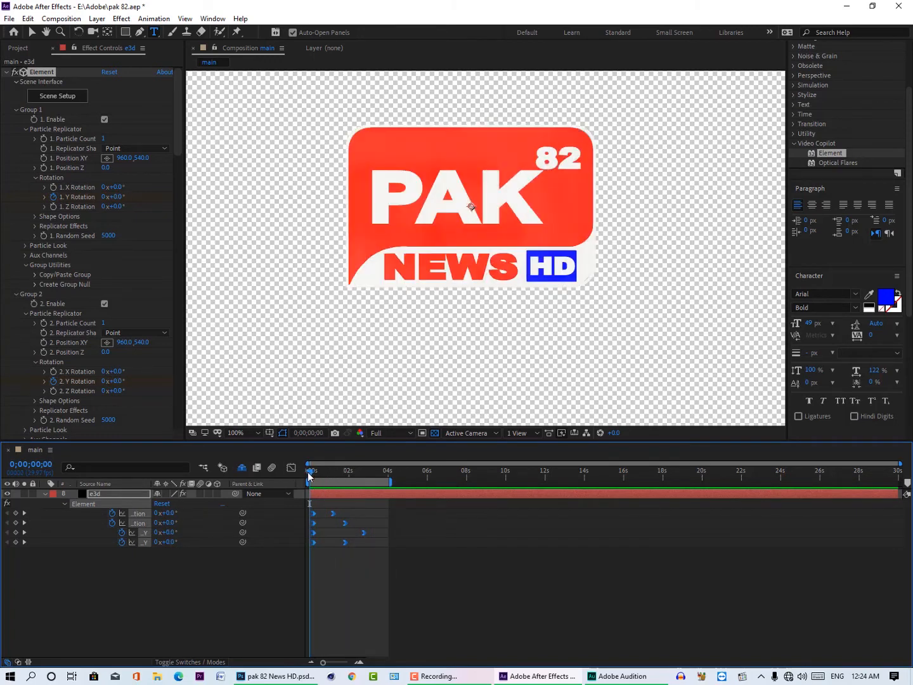
pyautogui.moveTo(310, 471); pyautogui.dragTo(381, 474)
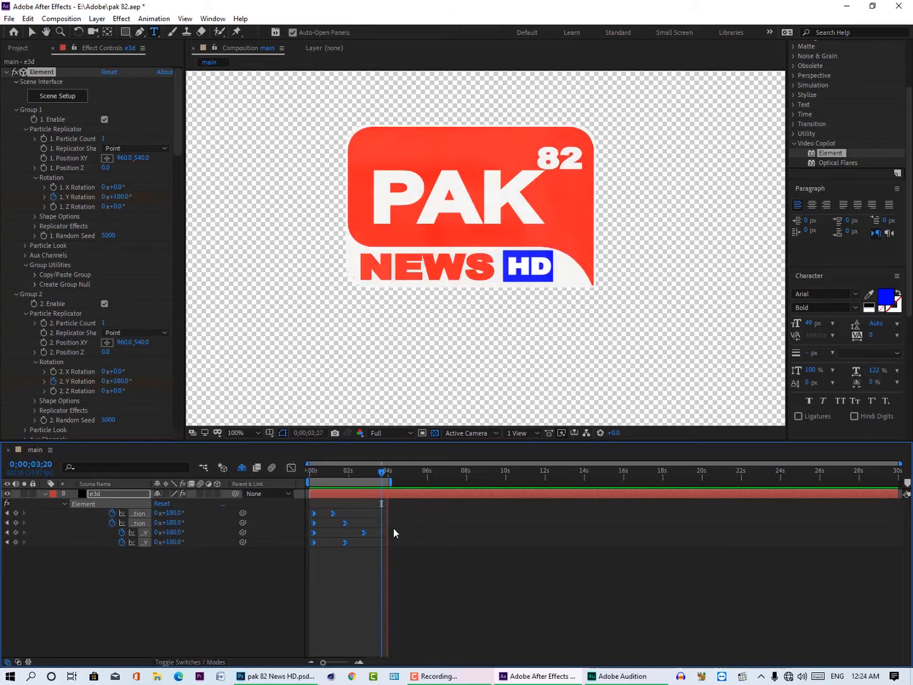
pyautogui.press('space')
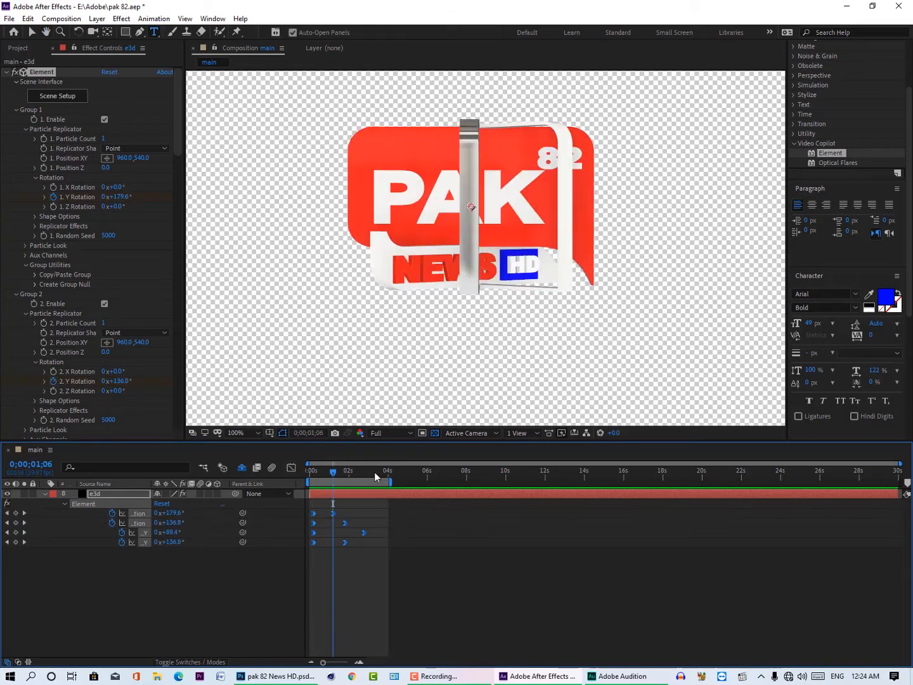
# Step: Extend the work area to about 8 seconds and paste a copy of all Y rotation keyframes at 0;00;04;01
pyautogui.moveTo(374, 472)
pyautogui.mouseDown()
pyautogui.moveTo(300, 476)
pyautogui.moveTo(370, 474)
pyautogui.moveTo(351, 475)
pyautogui.moveTo(482, 489)
pyautogui.moveTo(469, 494)
pyautogui.mouseUp()
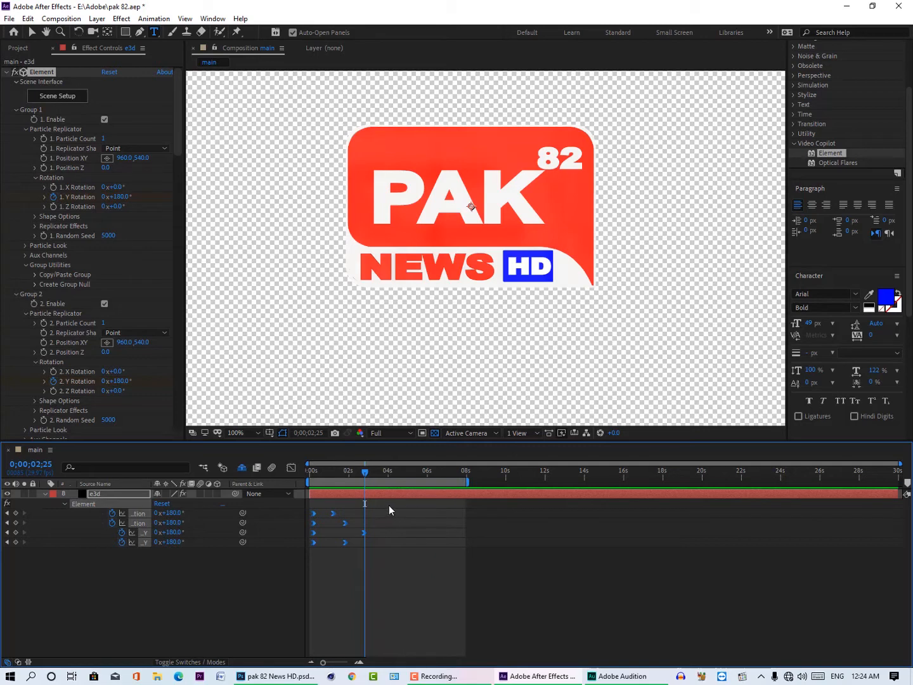
pyautogui.moveTo(388, 505); pyautogui.dragTo(311, 548)
pyautogui.moveTo(371, 472); pyautogui.dragTo(389, 473)
pyautogui.hotkey('ctrl', 'v')
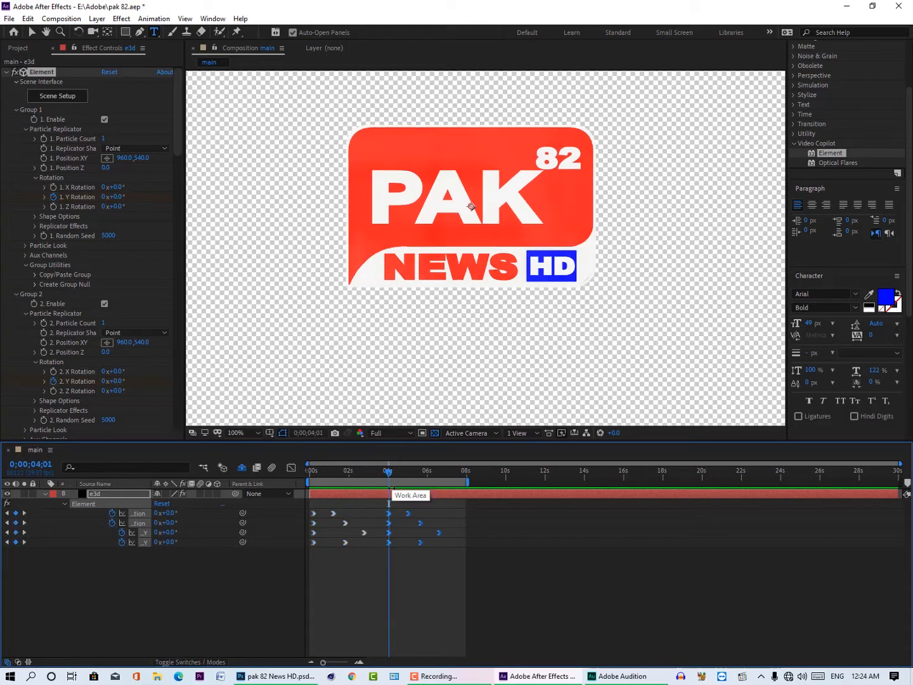
# Step: Apply Time-Reverse Keyframes to the pasted Y rotation keyframes
pyautogui.rightClick(388, 542)
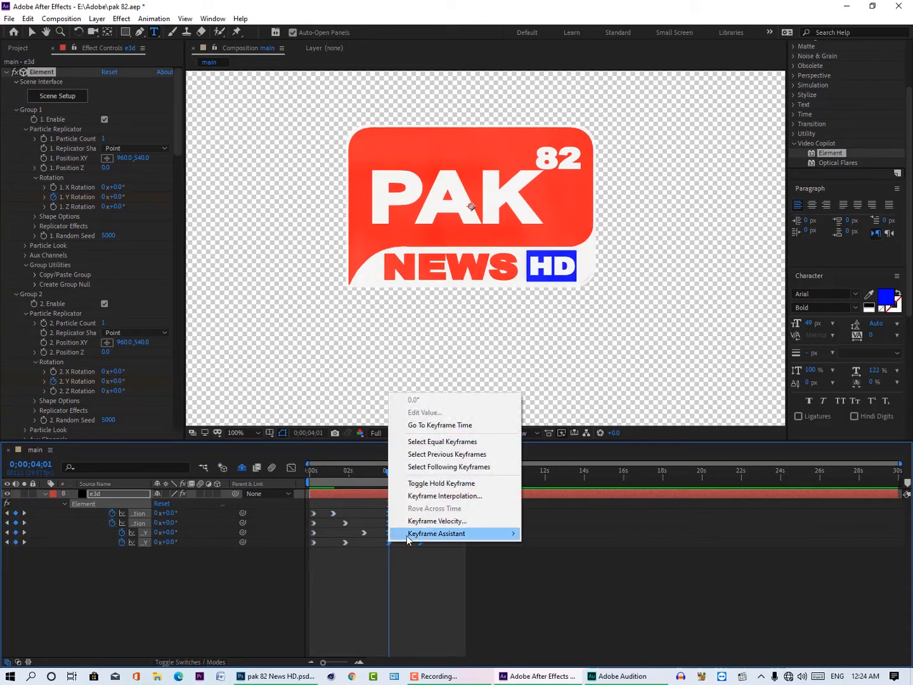
pyautogui.moveTo(444, 534)
pyautogui.click(605, 646)
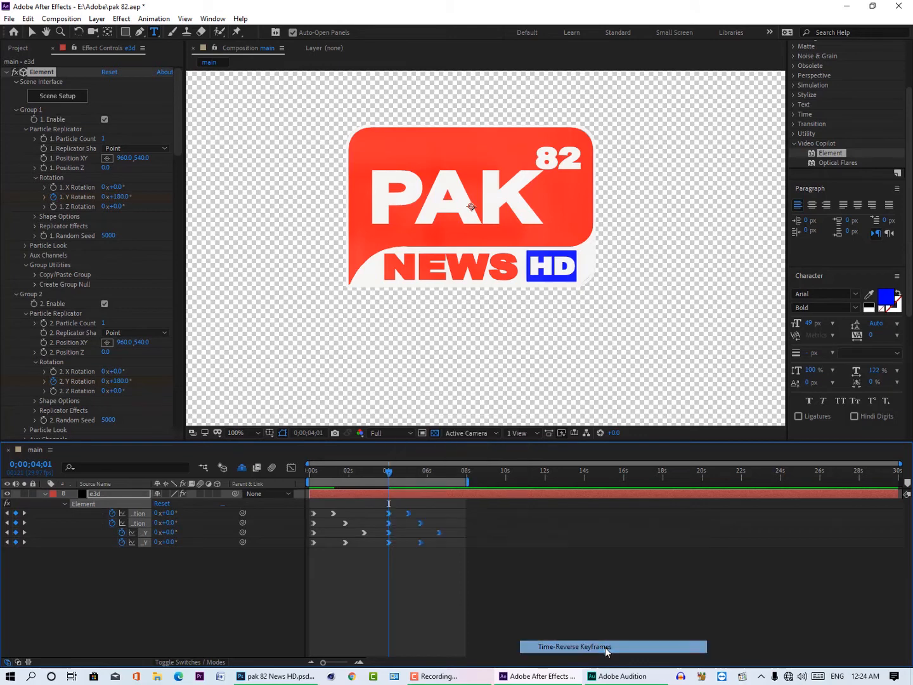
# Step: Deselect the keyframes and preview the forward and reversed rotation from the first frame
pyautogui.moveTo(388, 477); pyautogui.dragTo(271, 569)
pyautogui.click(268, 577)
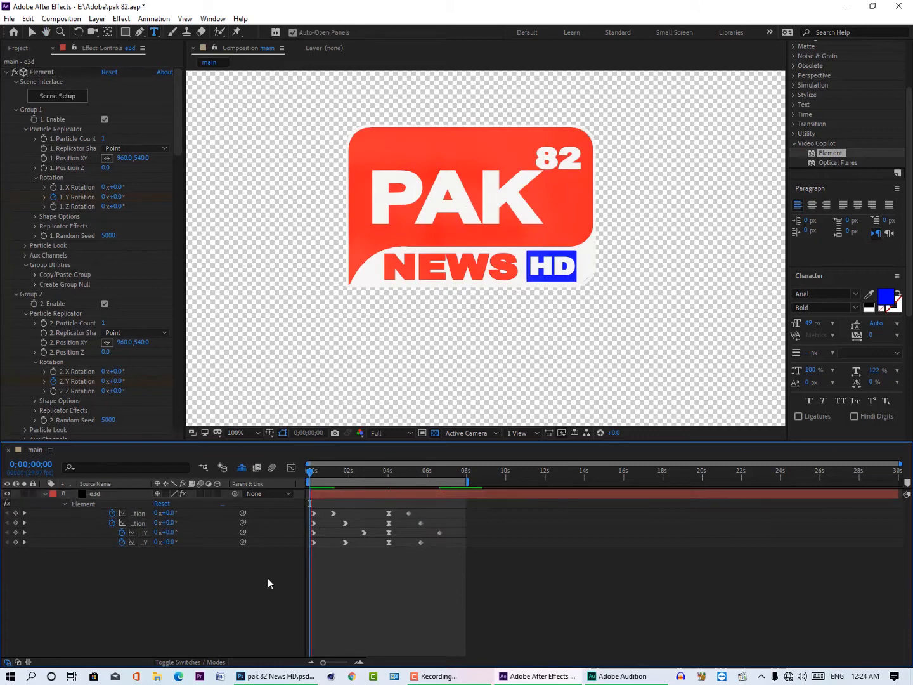
pyautogui.press('space')
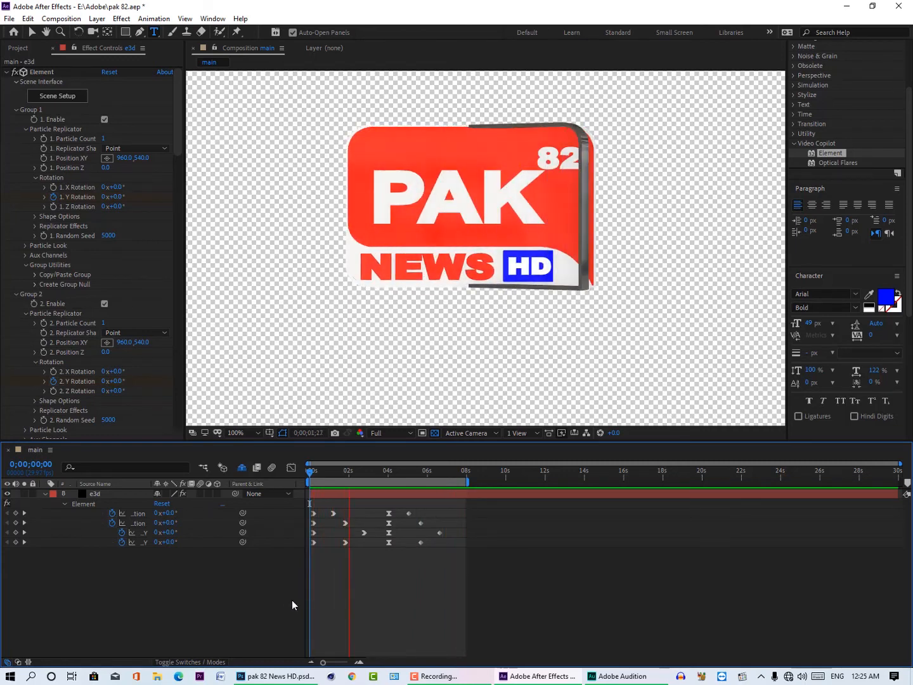
pyautogui.press('space')
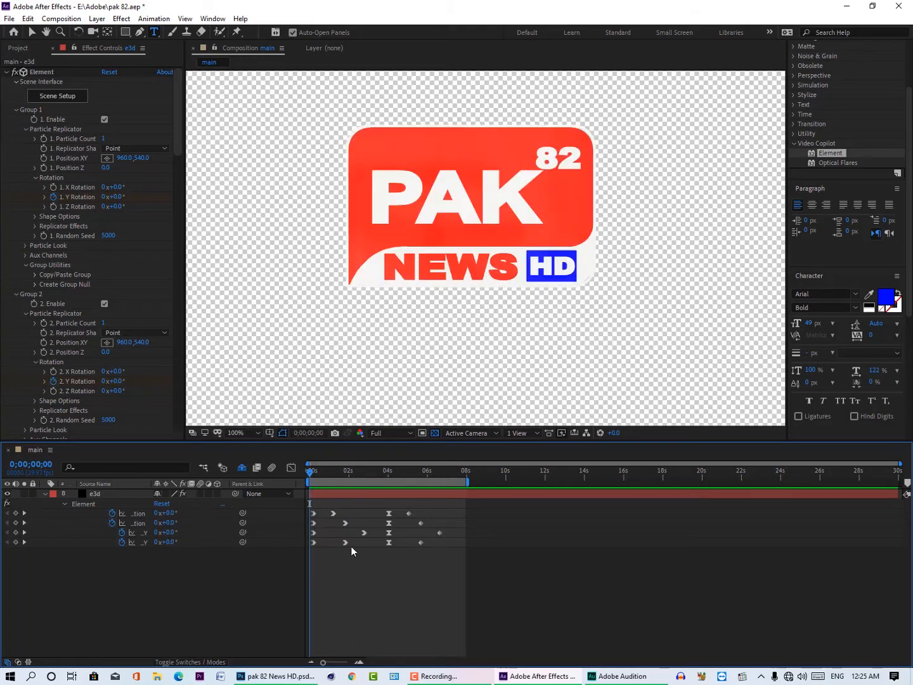
pyautogui.press('space')
pyautogui.press('space')
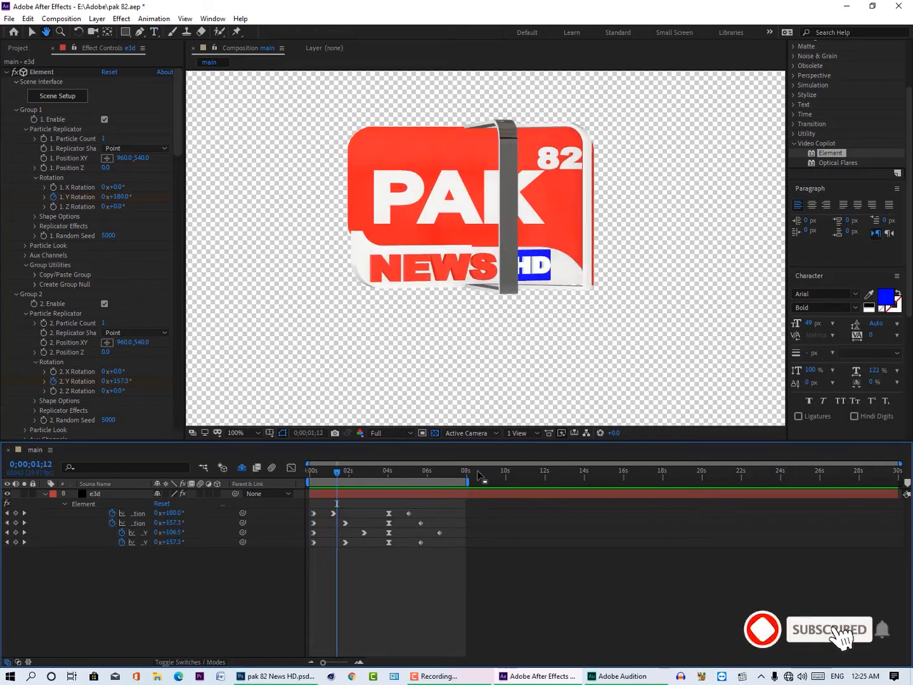
# Step: Shorten the work area to end just before the pasted keyframes, at about 3.8 seconds, and preview it
pyautogui.moveTo(467, 480); pyautogui.dragTo(386, 481)
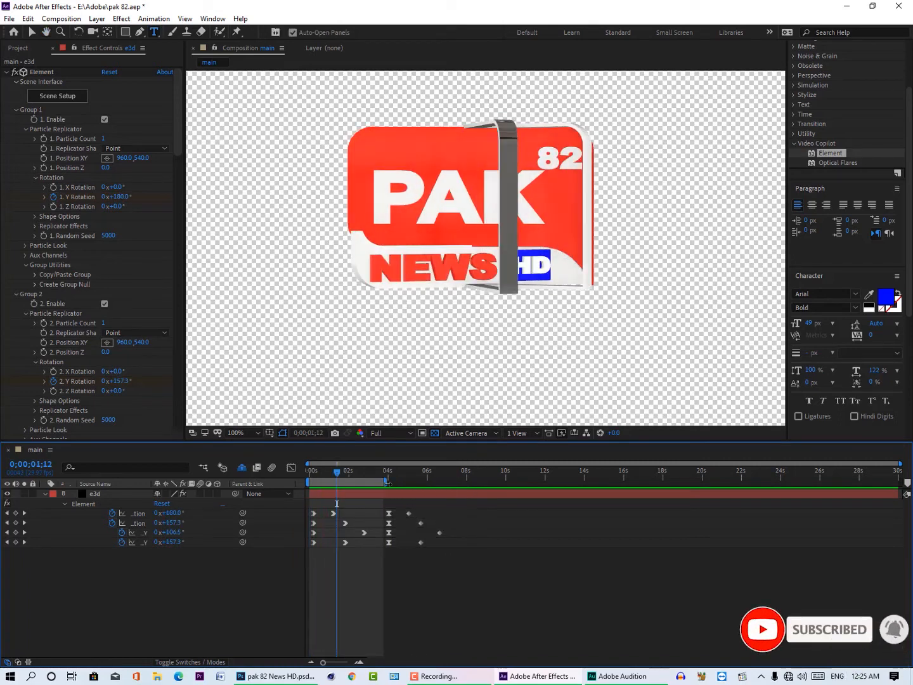
pyautogui.press('space')
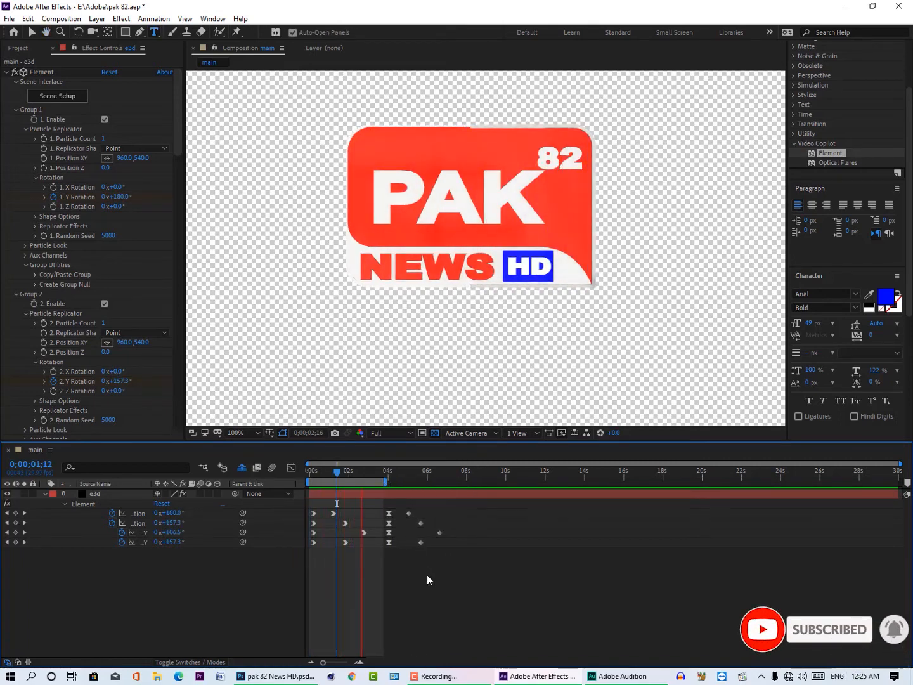
pyautogui.press('space')
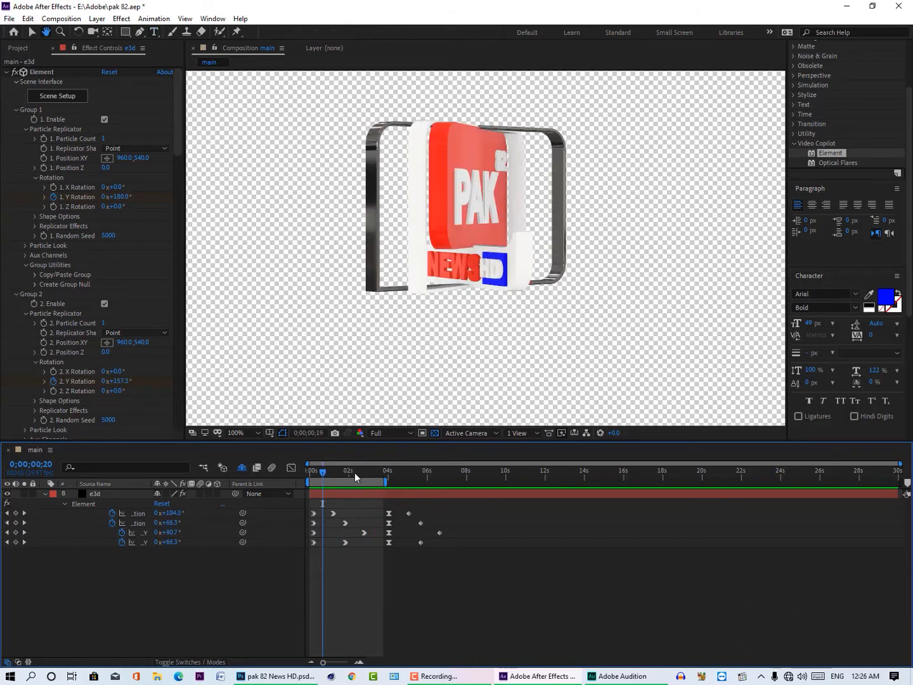
# Step: Compare the logo at the first frame and at 0;00;03;23, and return to the first frame
pyautogui.moveTo(321, 471); pyautogui.dragTo(306, 473)
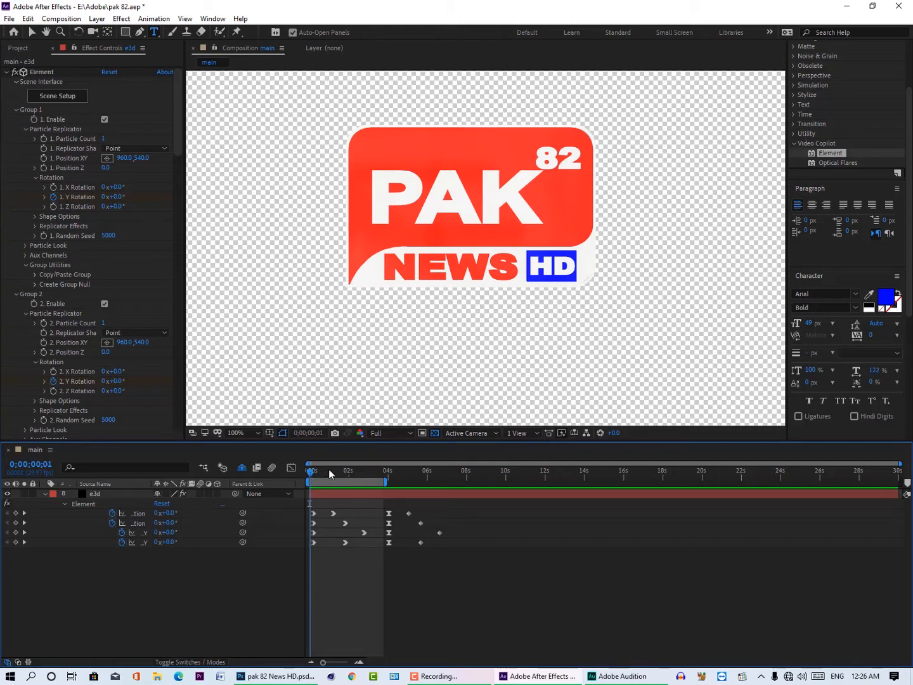
pyautogui.moveTo(328, 472); pyautogui.dragTo(384, 469)
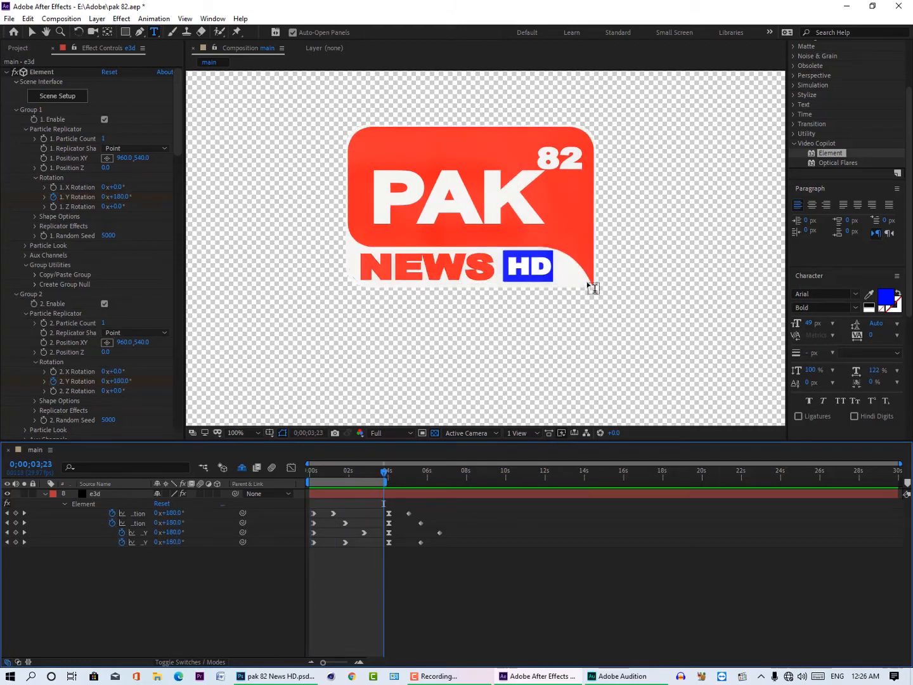
pyautogui.press('space')
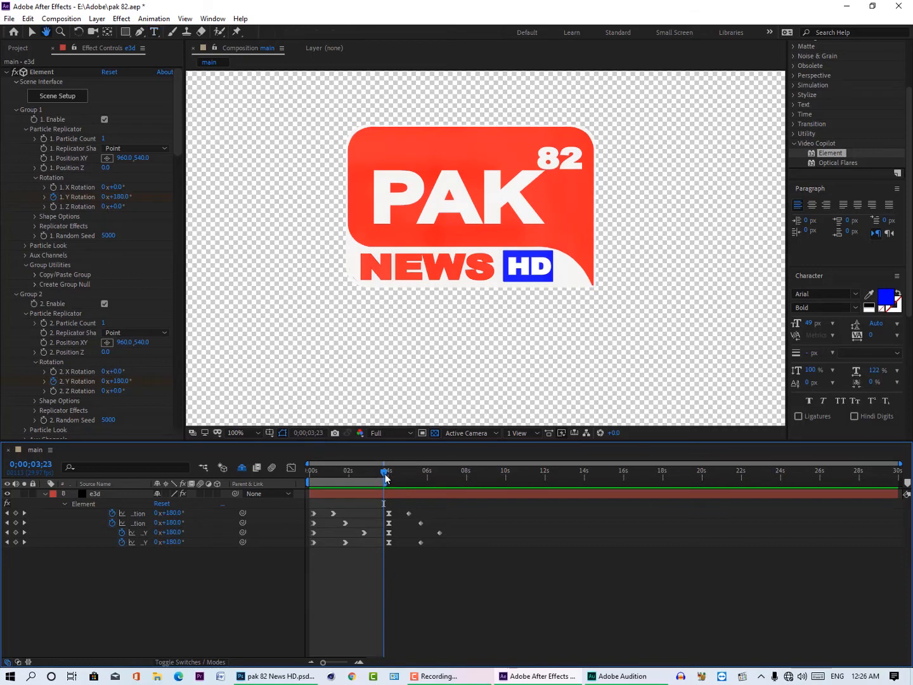
pyautogui.click(307, 470)
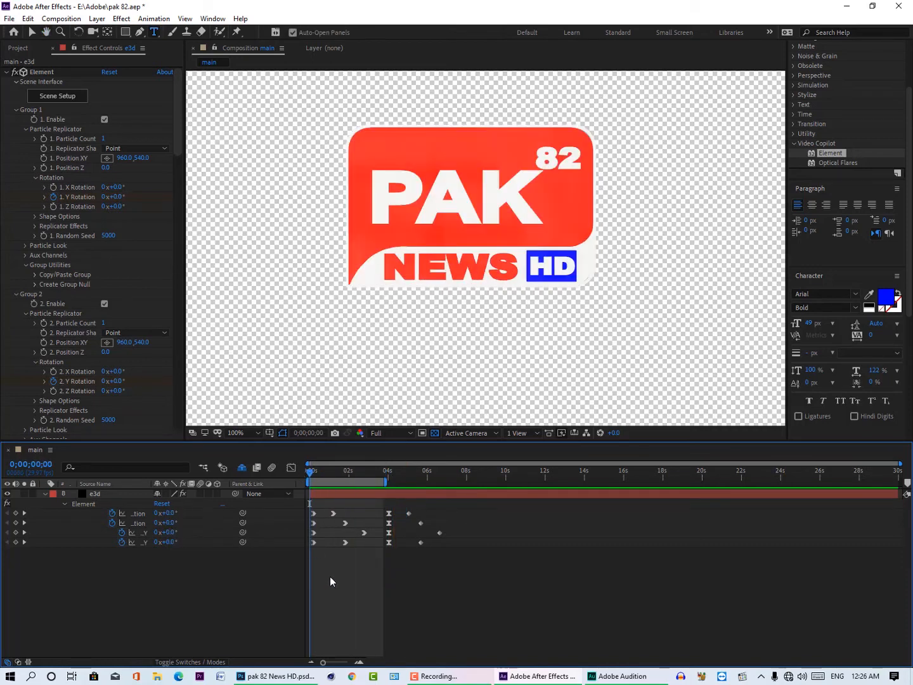
# Step: Preview the shortened work area and extend its end to about 8 seconds, past the pasted keyframes
pyautogui.press('space')
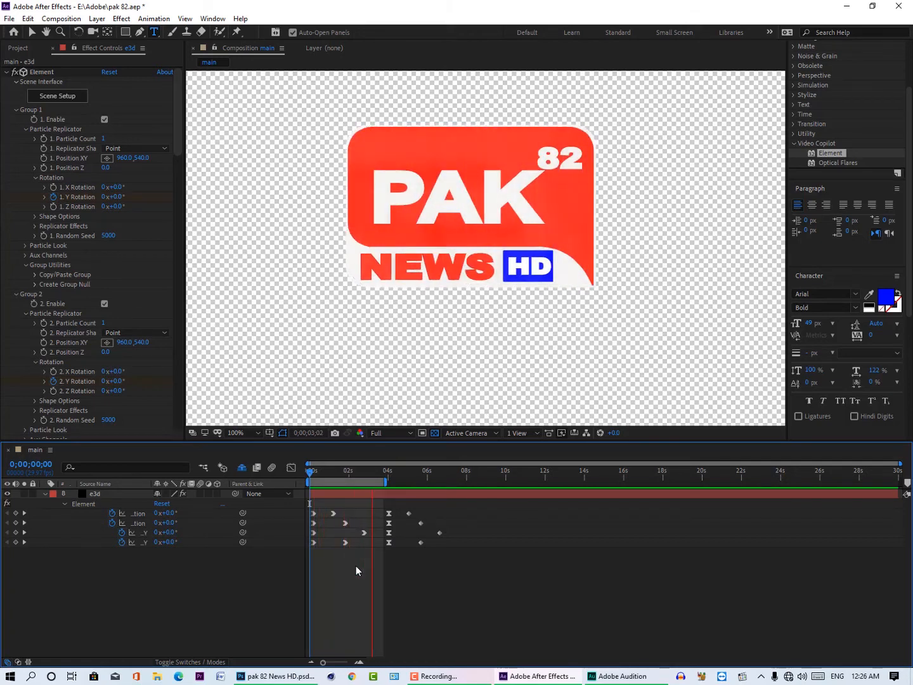
pyautogui.press('space')
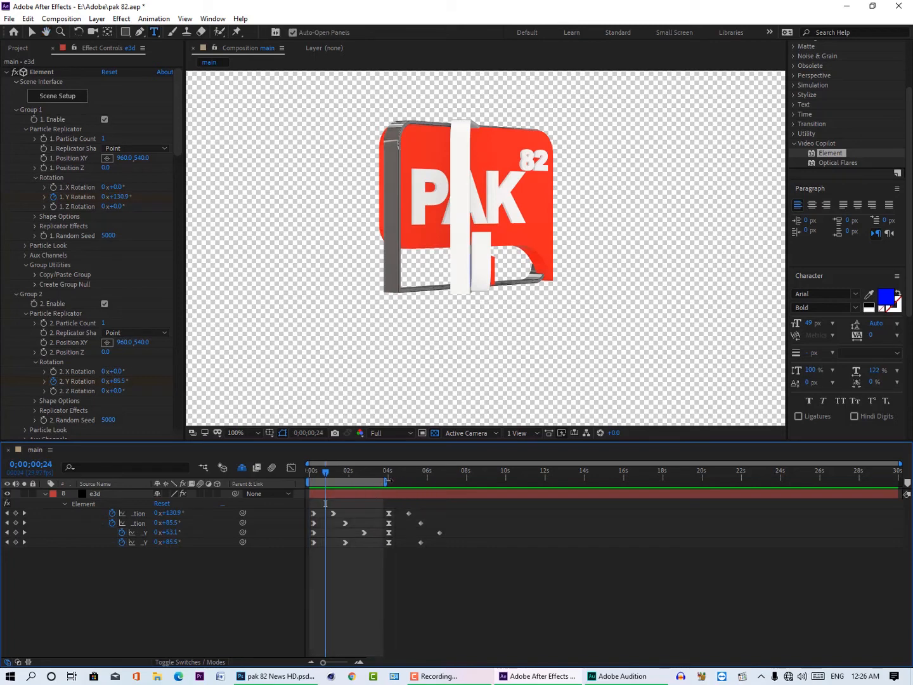
pyautogui.moveTo(386, 481); pyautogui.dragTo(473, 482)
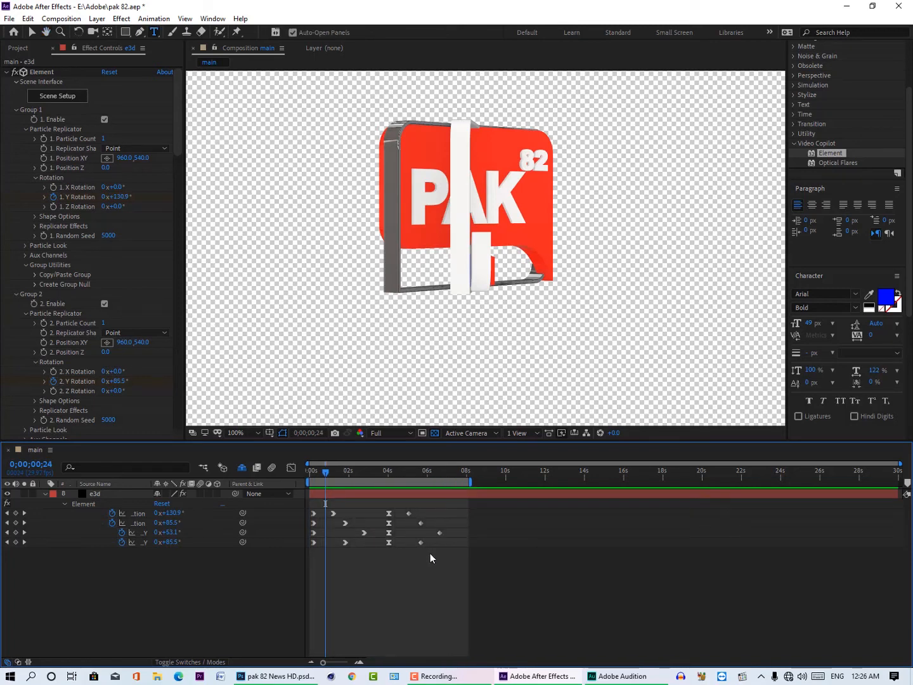
# Step: Apply Easy Ease In to the last Y rotation keyframe of all four animated groups
pyautogui.moveTo(430, 553); pyautogui.dragTo(408, 513)
pyautogui.rightClick(408, 514)
pyautogui.moveTo(482, 656)
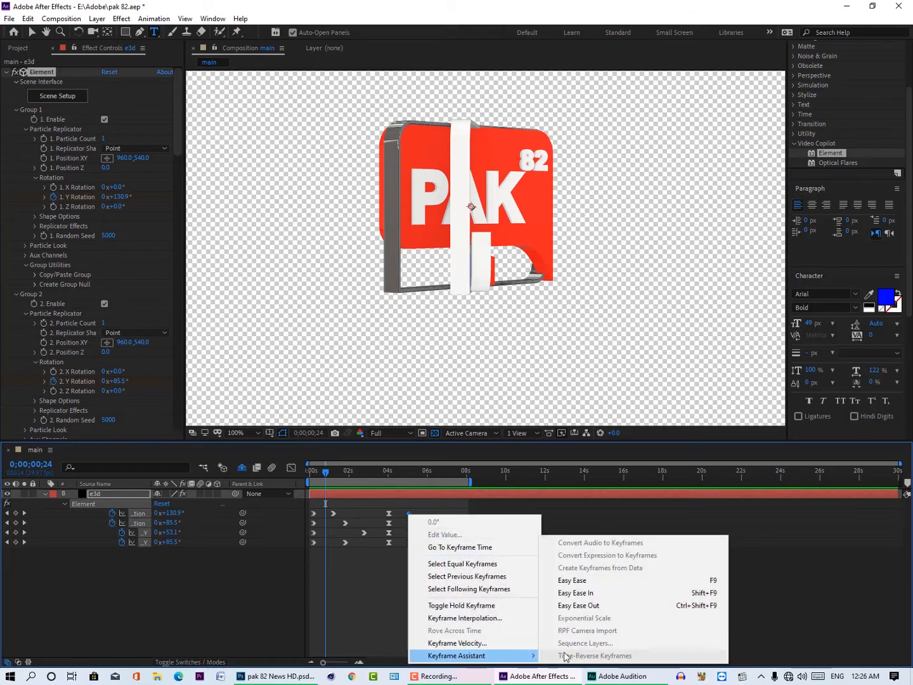
pyautogui.click(573, 592)
# Step: Preview the eased rotation from the first frame and move the current time to 0;00;04;04
pyautogui.moveTo(391, 475); pyautogui.dragTo(271, 492)
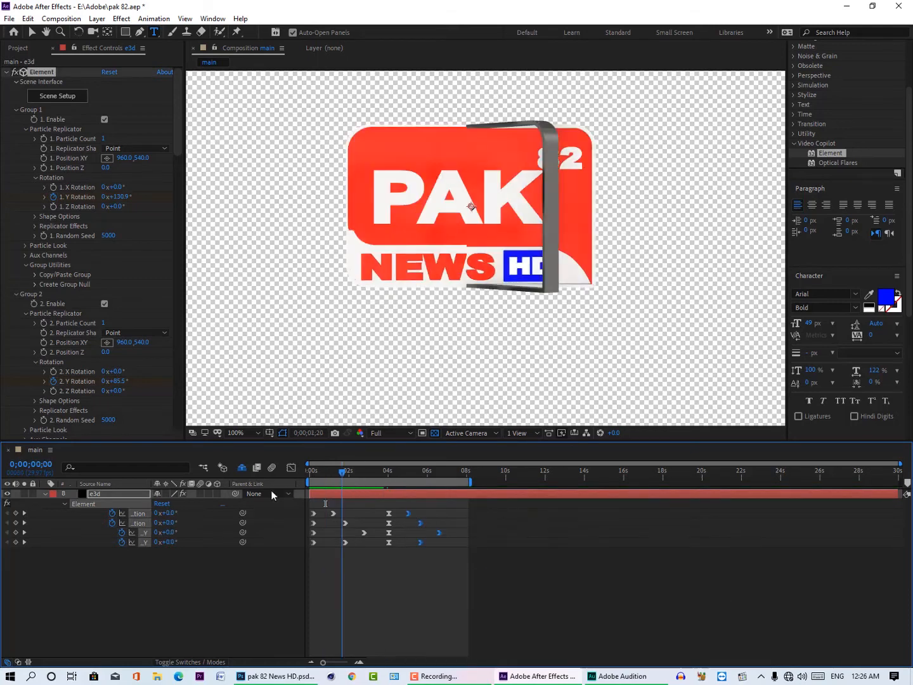
pyautogui.press('space')
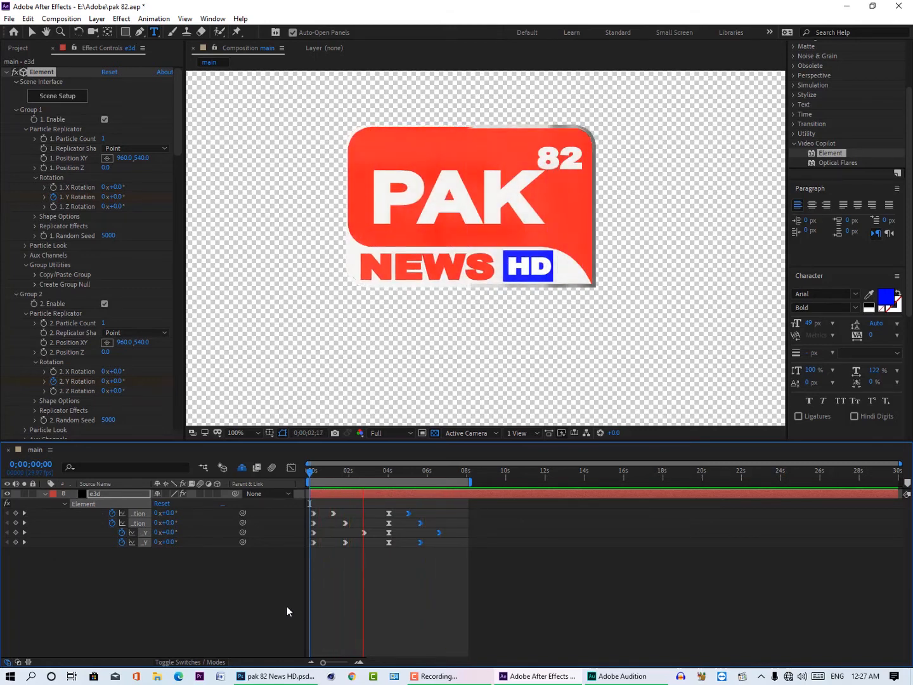
pyautogui.click(390, 472)
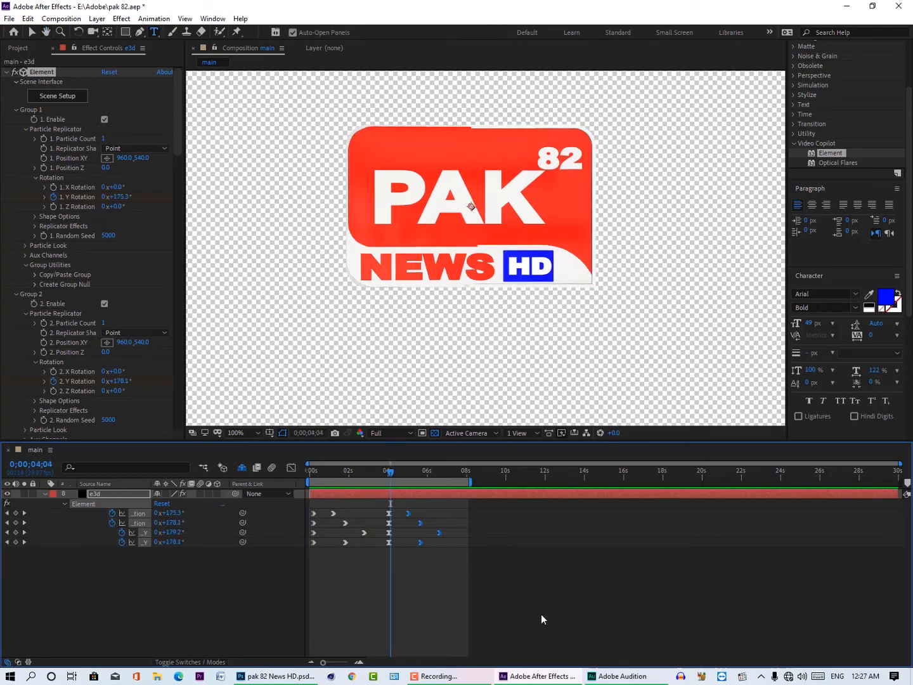
# Step: Switch to Media Player Classic, watch the reference logo video VID-20200723-WA0047, and close it
pyautogui.rightClick(740, 676)
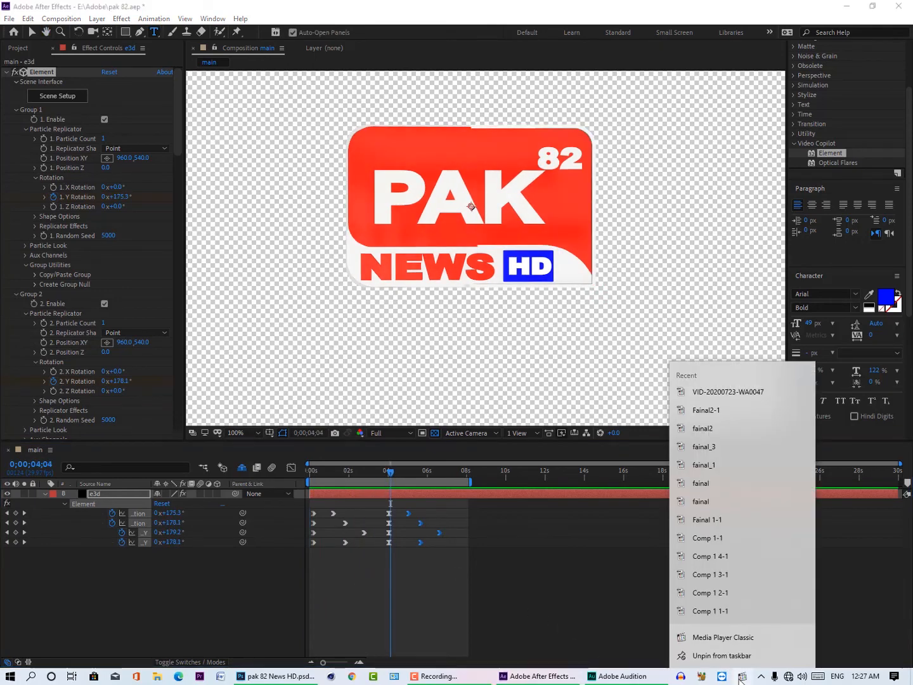
pyautogui.click(718, 392)
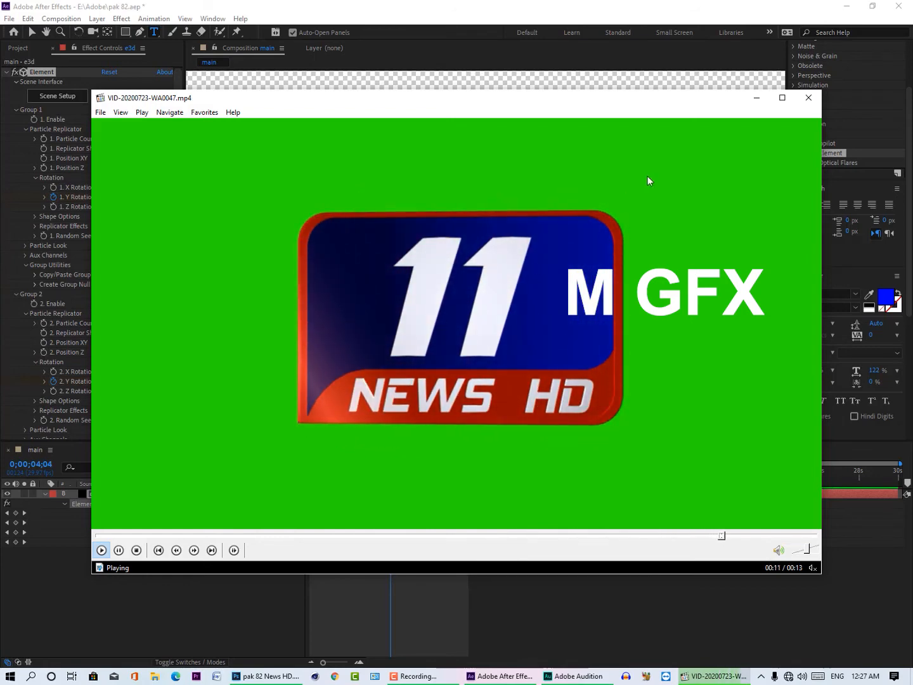
pyautogui.click(807, 99)
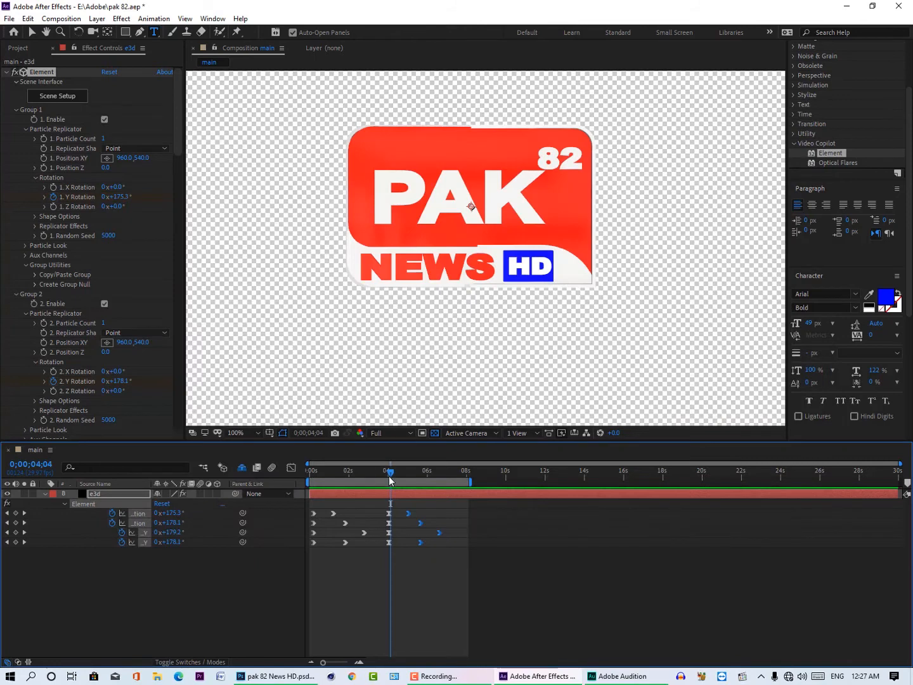
# Step: Move to the last rotation keyframe at 0;00;06;19 and extend the work area's end to 0;00;08;22
pyautogui.moveTo(391, 475); pyautogui.dragTo(439, 480)
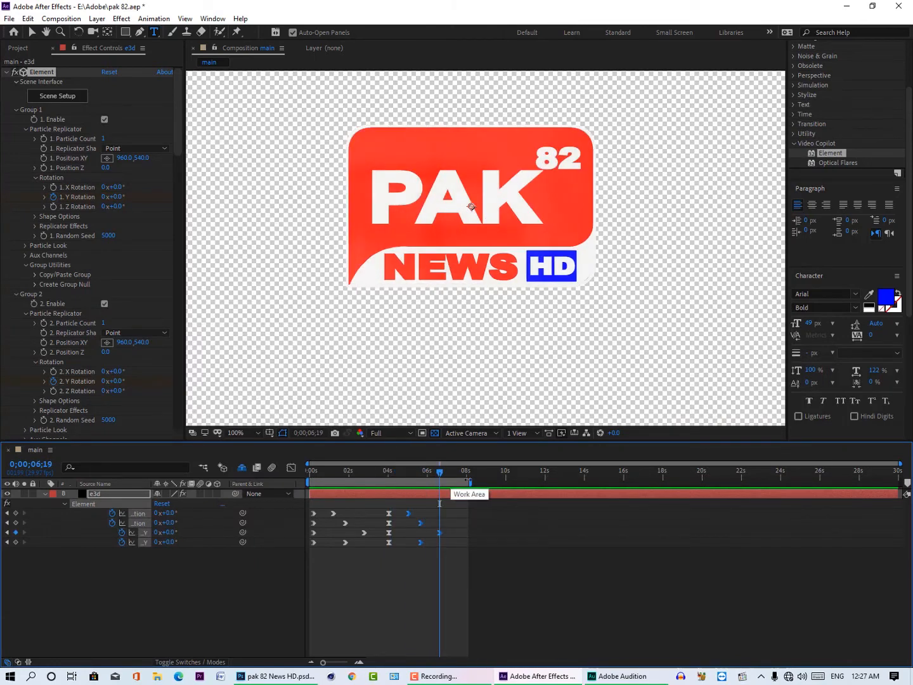
pyautogui.moveTo(470, 481); pyautogui.dragTo(487, 480)
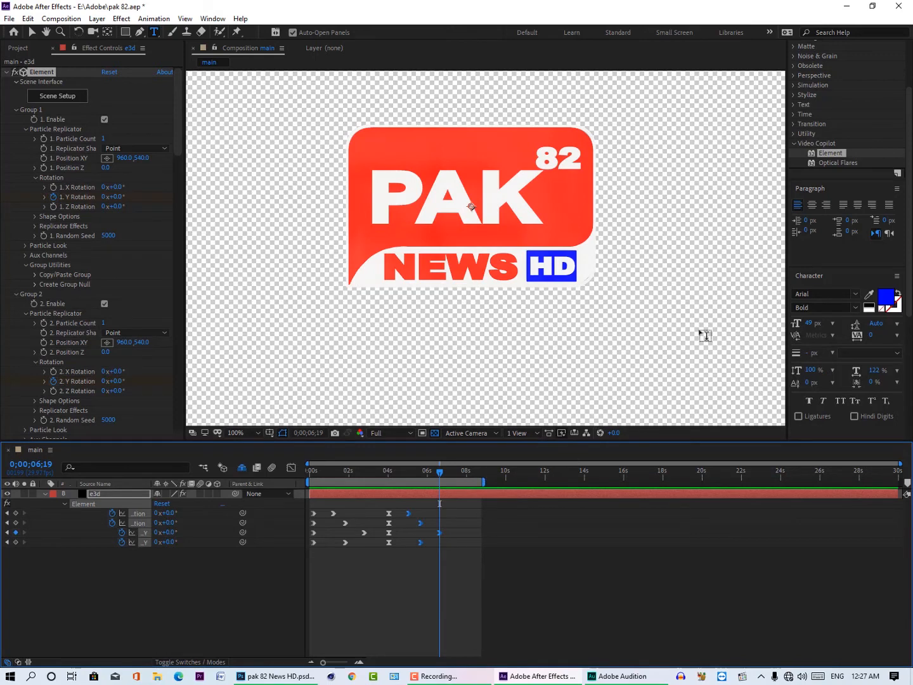
# Step: Search the effects for "cc light" and apply CC Light Sweep to the e3d layer
pyautogui.scroll(5, 823, 305)
pyautogui.click(827, 201)
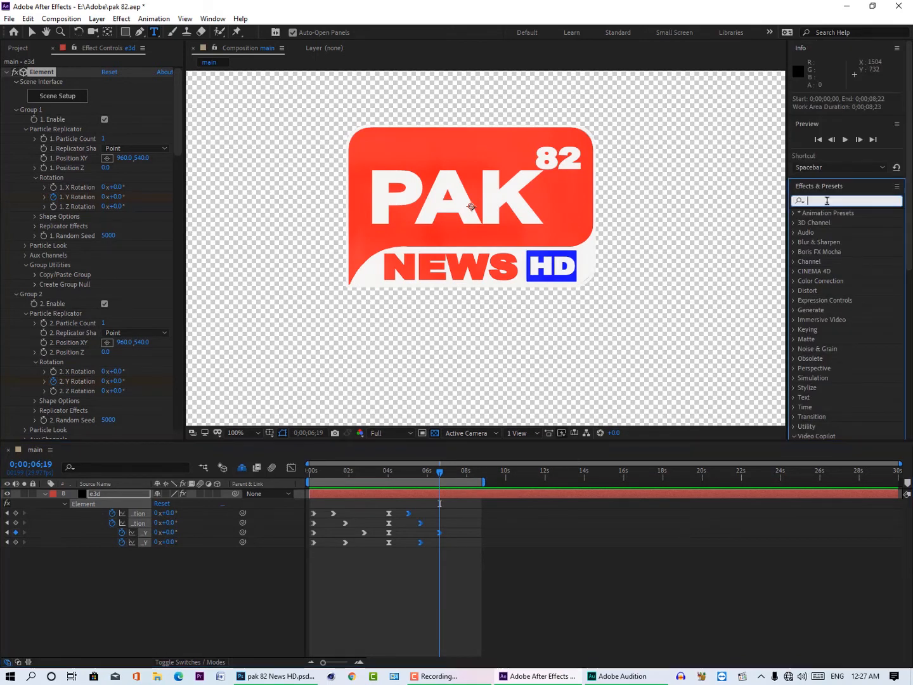
pyautogui.write('cc ligh')
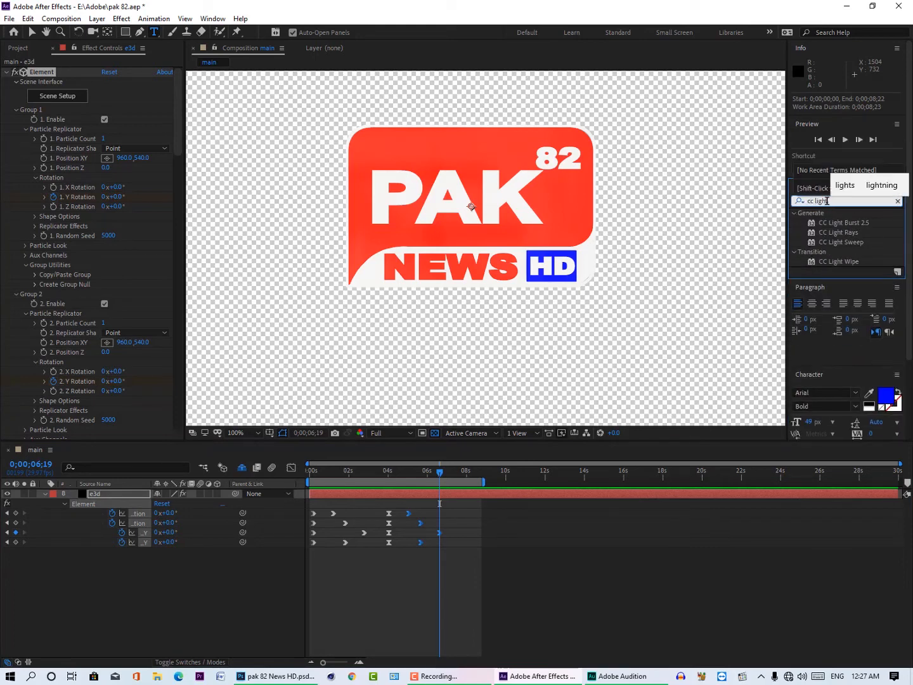
pyautogui.write('t')
pyautogui.moveTo(841, 242); pyautogui.dragTo(134, 501)
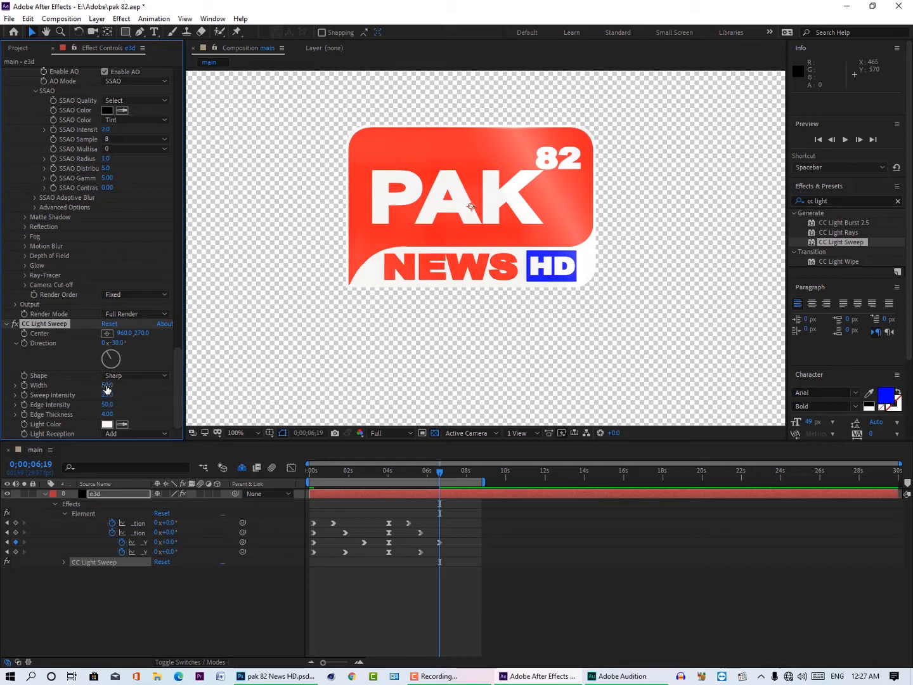
# Step: Set the light sweep's width to 61, sweep intensity to 101 and edge thickness to 4.10
pyautogui.moveTo(107, 389)
pyautogui.mouseDown()
pyautogui.moveTo(138, 381)
pyautogui.moveTo(129, 408)
pyautogui.moveTo(82, 387)
pyautogui.moveTo(123, 394)
pyautogui.mouseUp()
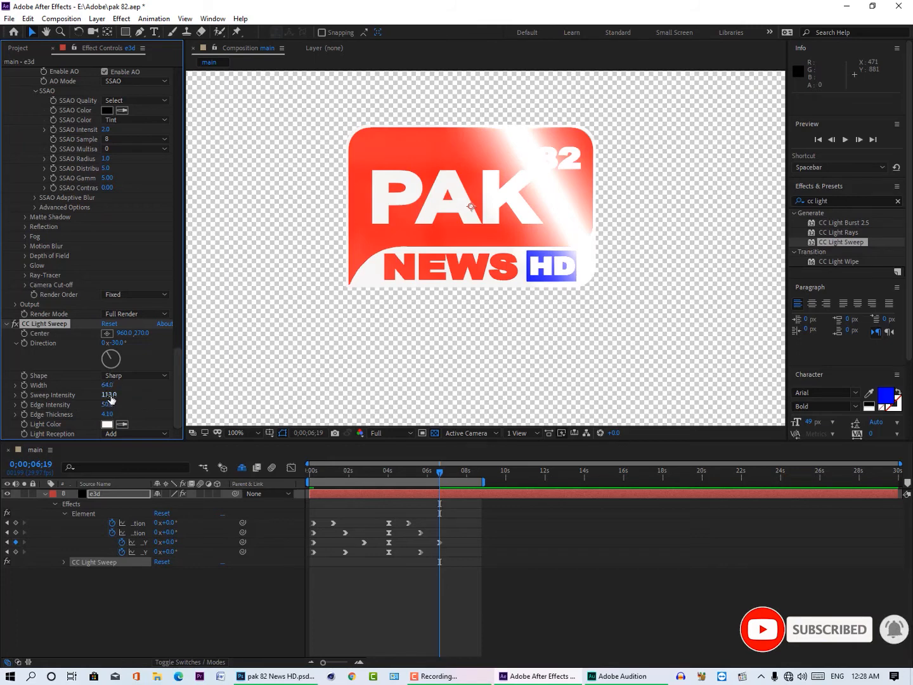
pyautogui.moveTo(110, 398)
pyautogui.mouseDown()
pyautogui.moveTo(86, 386)
pyautogui.moveTo(102, 385)
pyautogui.mouseUp()
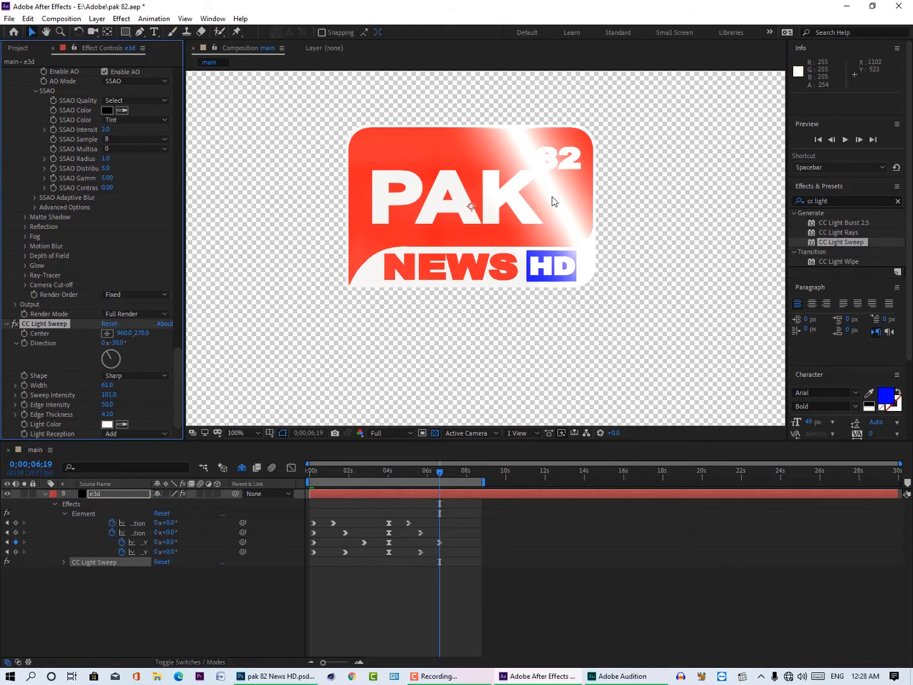
# Step: Try red and cyan light colors for the light sweep and settle on white
pyautogui.click(106, 424)
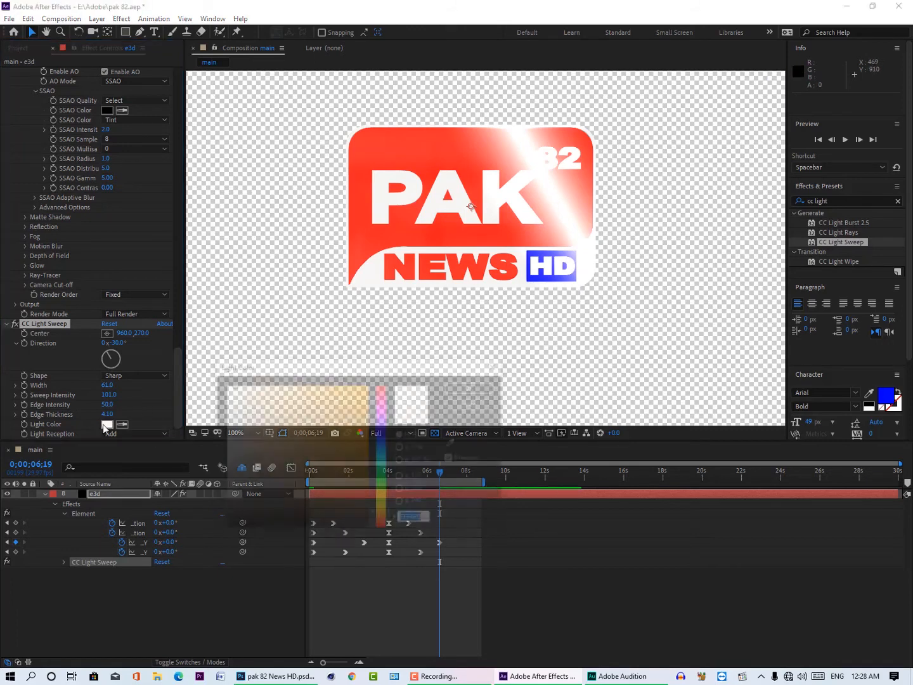
pyautogui.moveTo(332, 398)
pyautogui.mouseDown()
pyautogui.moveTo(414, 378)
pyautogui.moveTo(381, 371)
pyautogui.mouseUp()
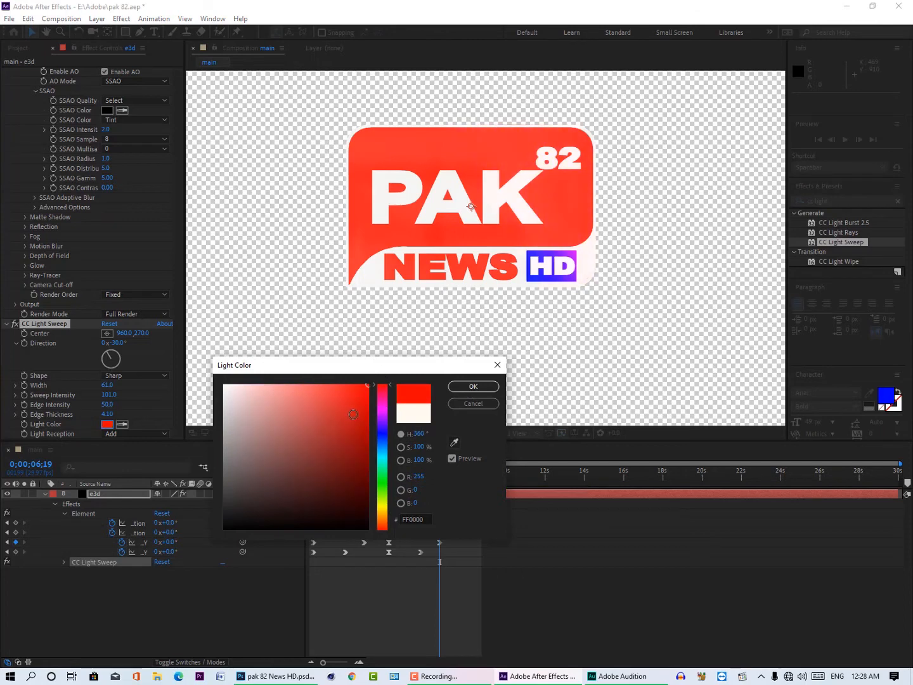
pyautogui.click(382, 435)
pyautogui.moveTo(390, 421)
pyautogui.mouseDown()
pyautogui.moveTo(382, 386)
pyautogui.moveTo(375, 461)
pyautogui.mouseUp()
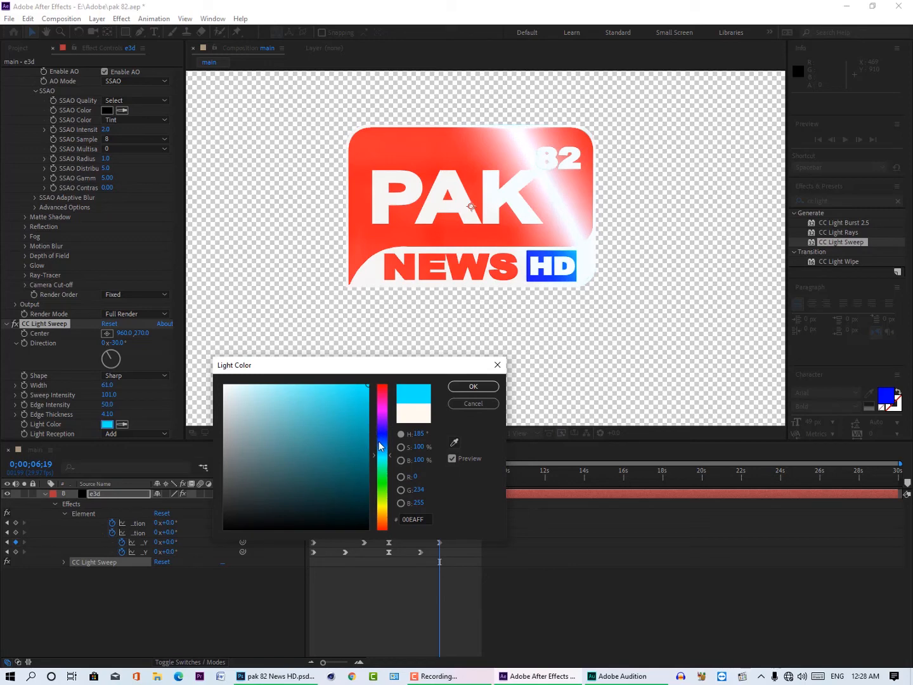
pyautogui.moveTo(381, 461)
pyautogui.mouseDown()
pyautogui.moveTo(389, 511)
pyautogui.moveTo(390, 382)
pyautogui.mouseUp()
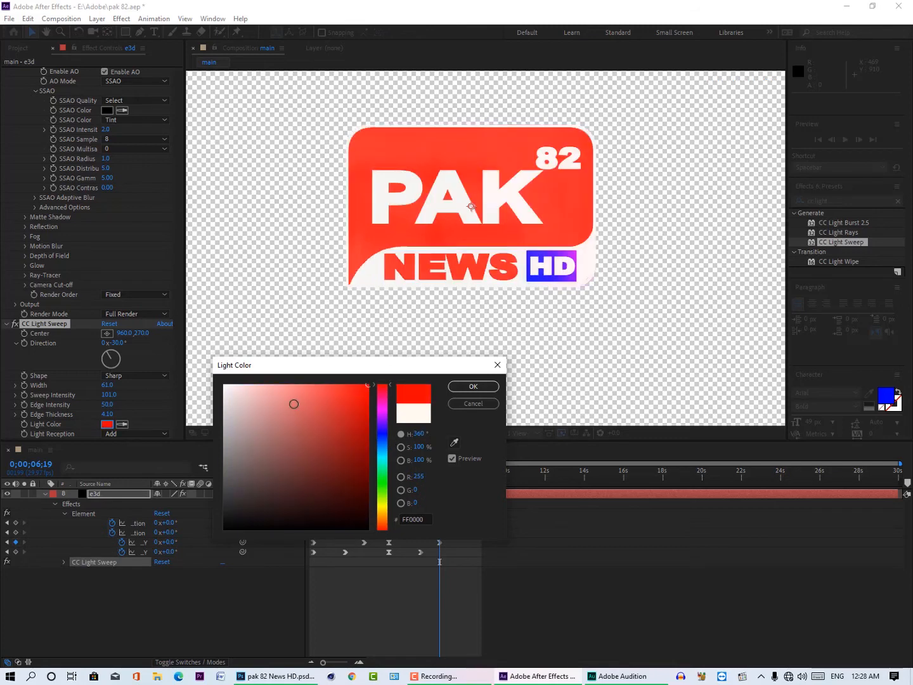
pyautogui.moveTo(294, 404); pyautogui.dragTo(224, 385)
pyautogui.click(474, 386)
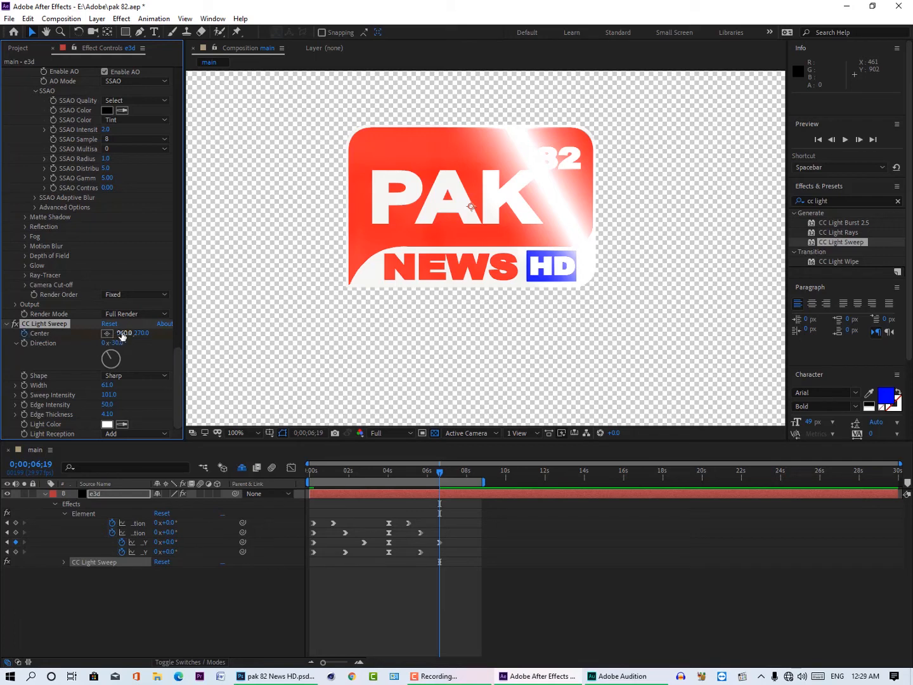
# Step: Keyframe the light sweep's Center at 1450, 270 at 0;00;06;19 and at 340, 270 at 0;00;07;28
pyautogui.moveTo(123, 336); pyautogui.dragTo(134, 332)
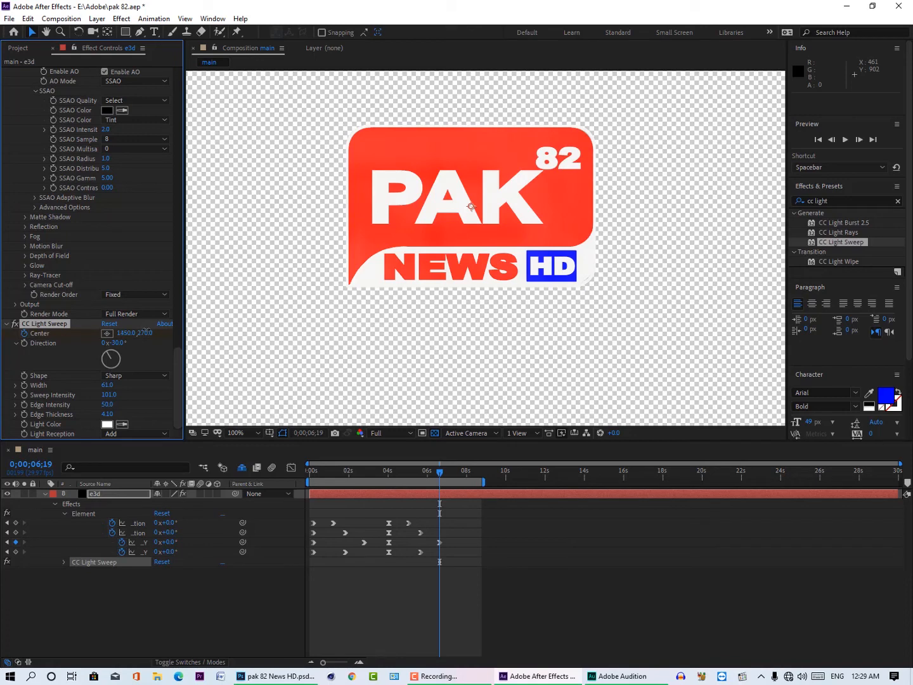
pyautogui.moveTo(440, 475); pyautogui.dragTo(465, 480)
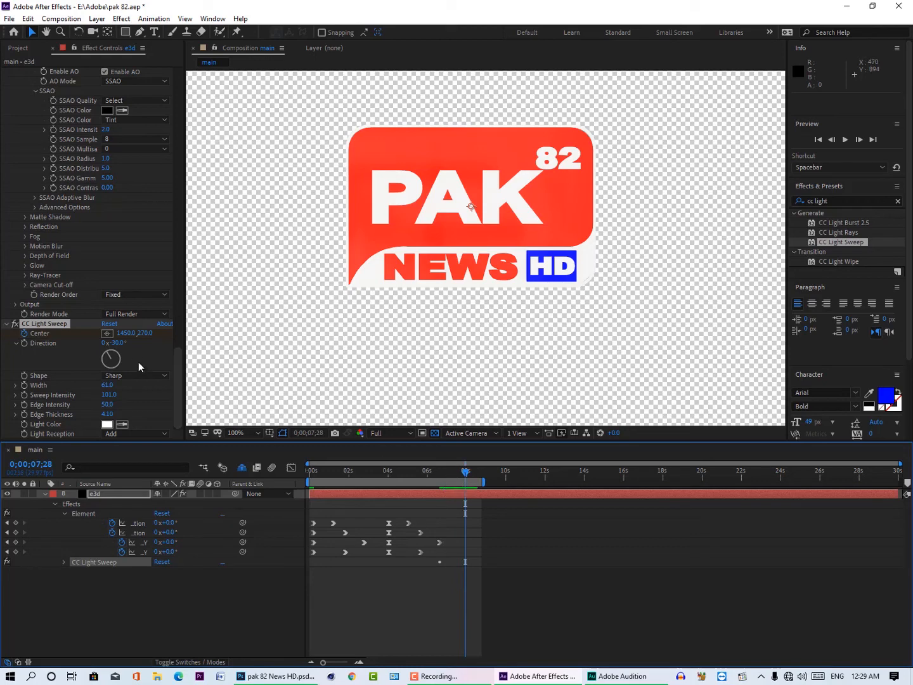
pyautogui.moveTo(126, 334); pyautogui.dragTo(74, 345)
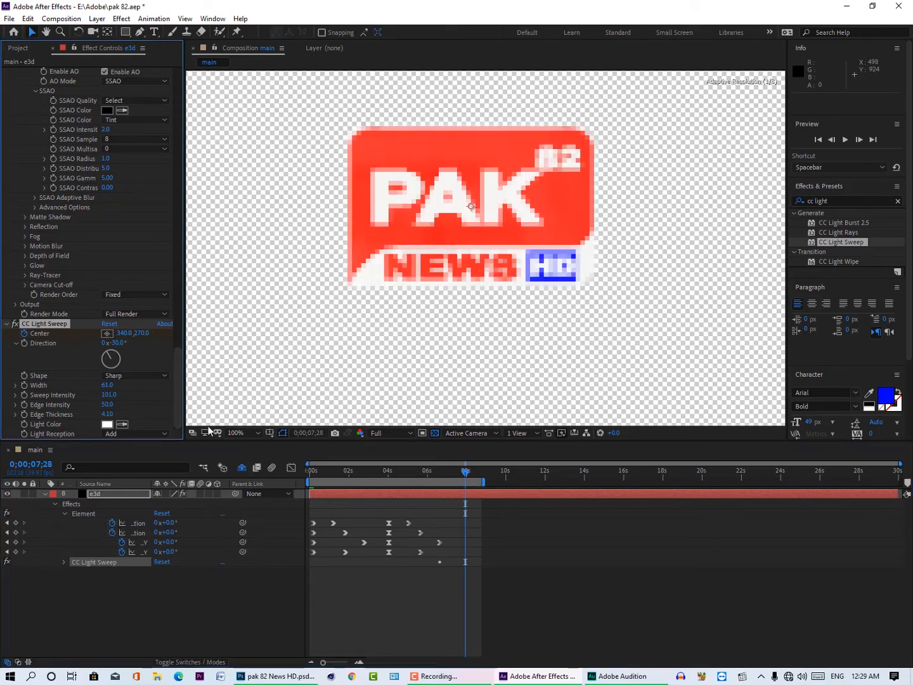
# Step: Reveal the e3d layer's keyframes and apply Easy Ease to both Center keyframes of the light sweep
pyautogui.click(118, 564)
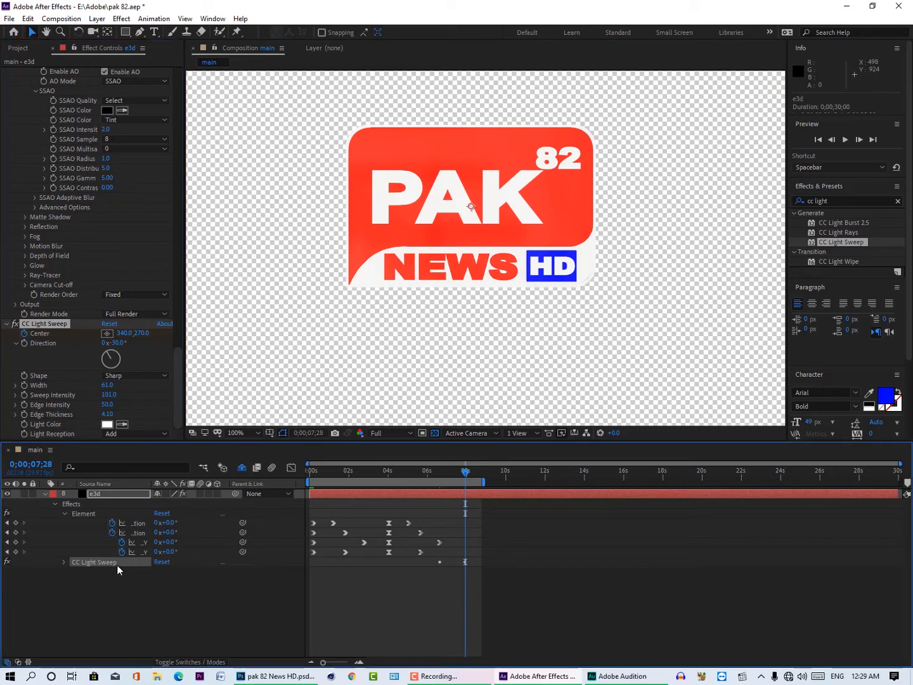
pyautogui.press('u')
pyautogui.click(107, 494)
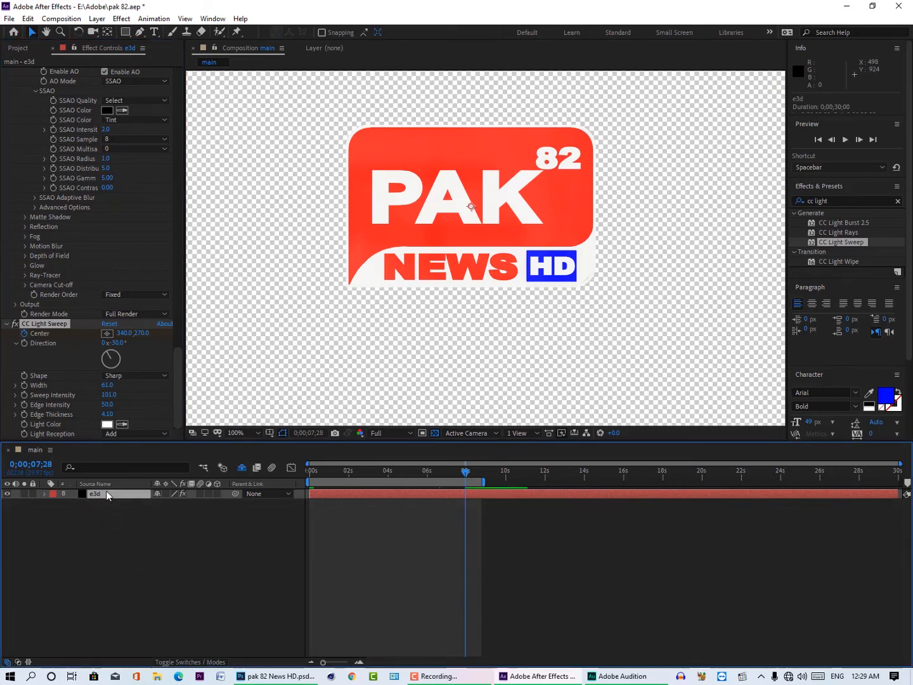
pyautogui.press('u')
pyautogui.rightClick(439, 562)
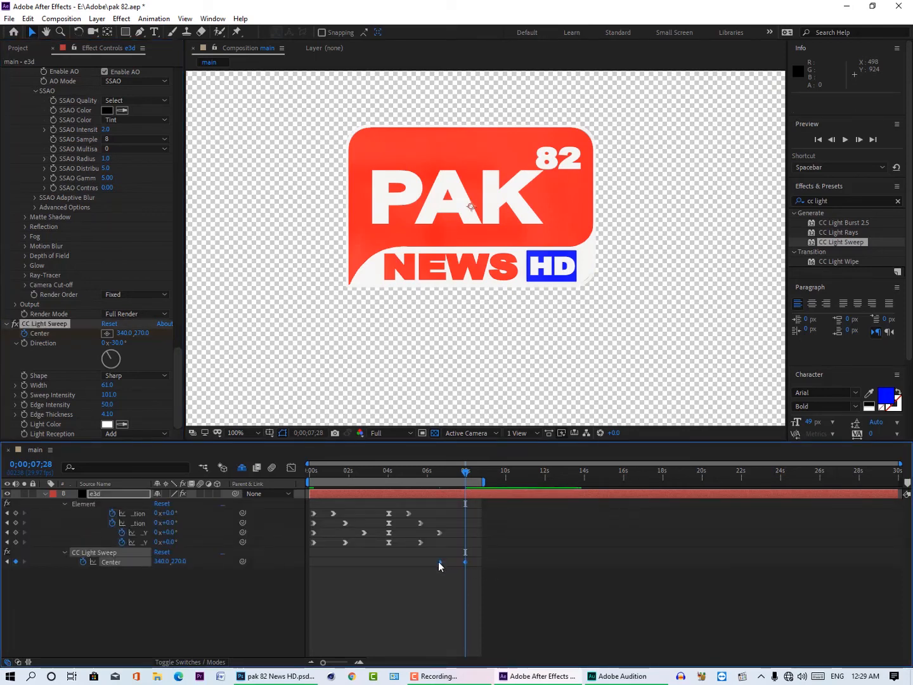
pyautogui.moveTo(545, 554)
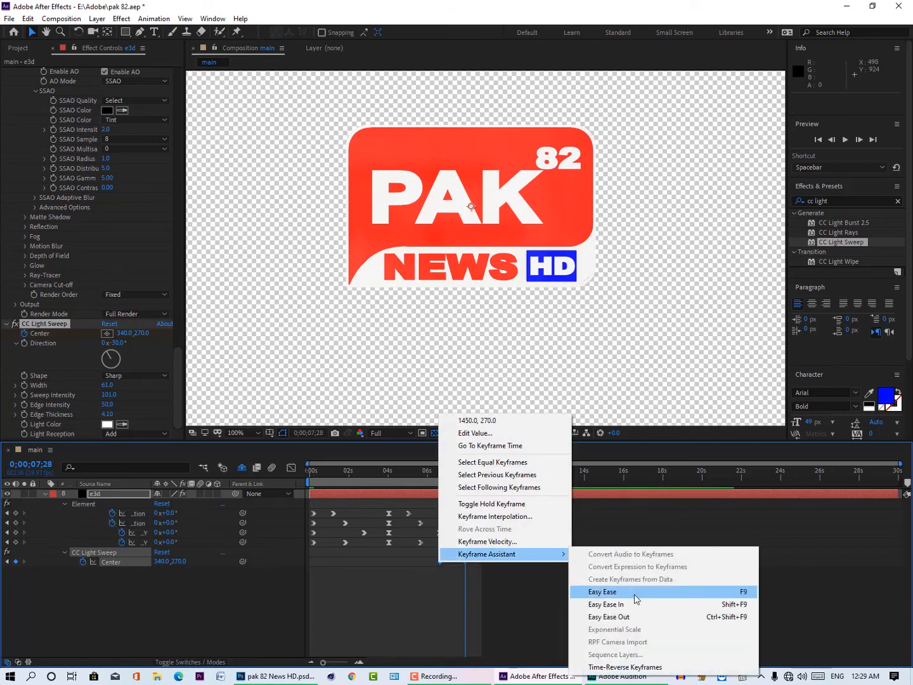
pyautogui.click(636, 599)
# Step: Return to the first frame and preview the full logo rotation with the light sweep
pyautogui.moveTo(440, 473); pyautogui.dragTo(269, 494)
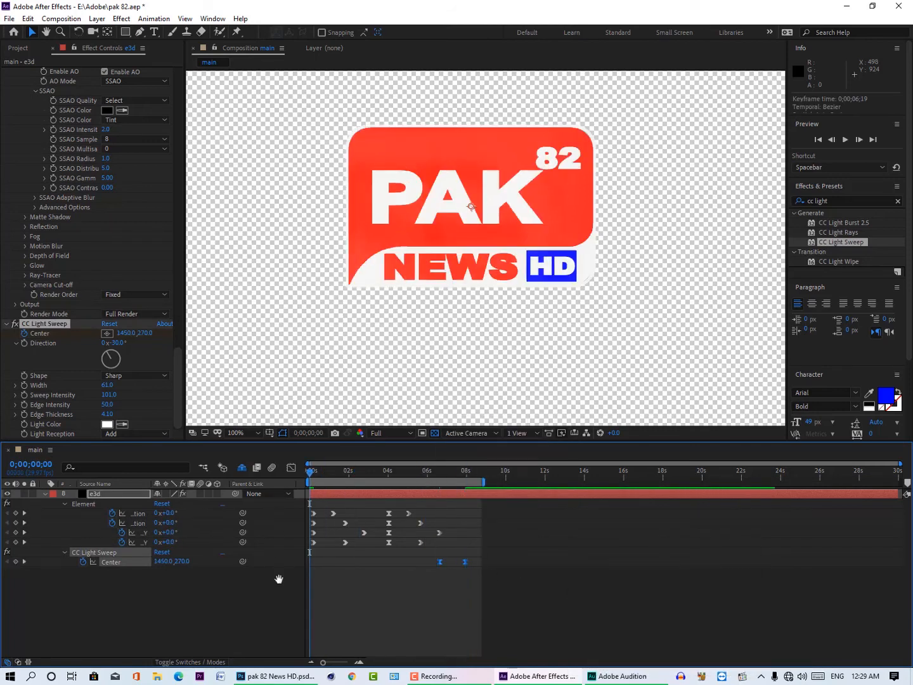
pyautogui.press('space')
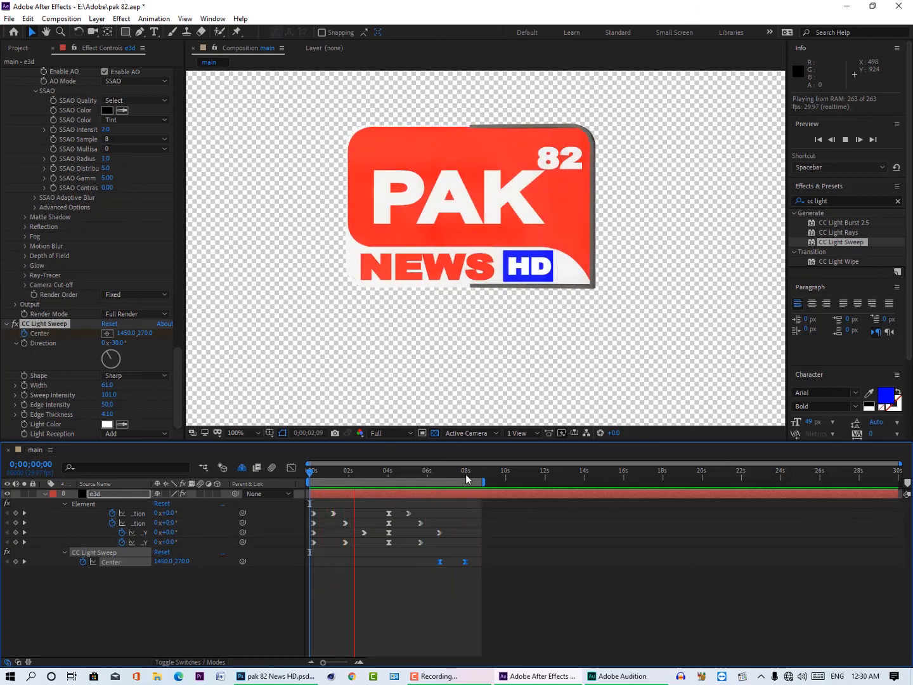
pyautogui.click(865, 677)
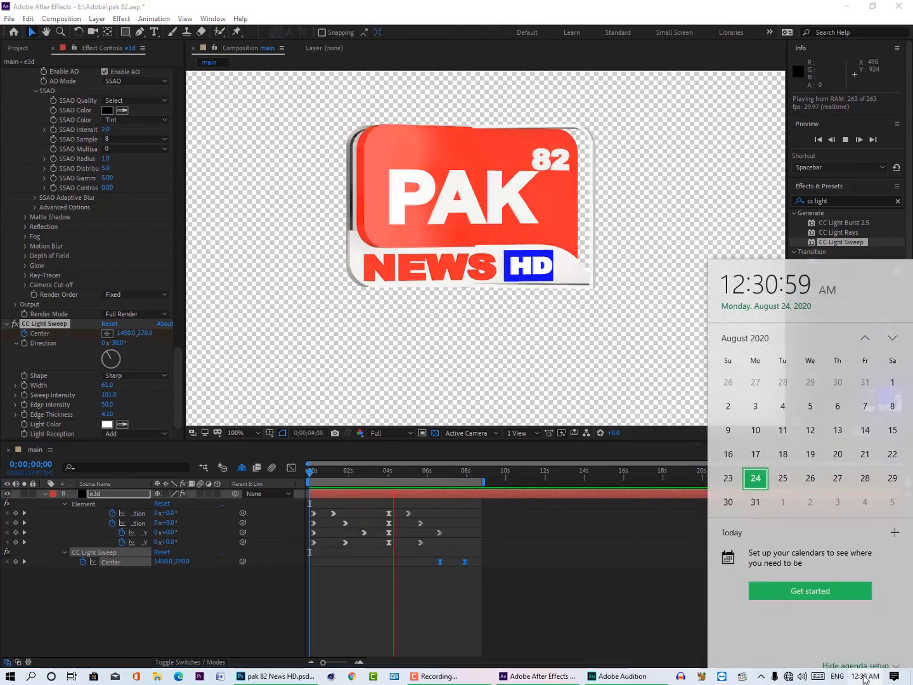
pyautogui.click(865, 677)
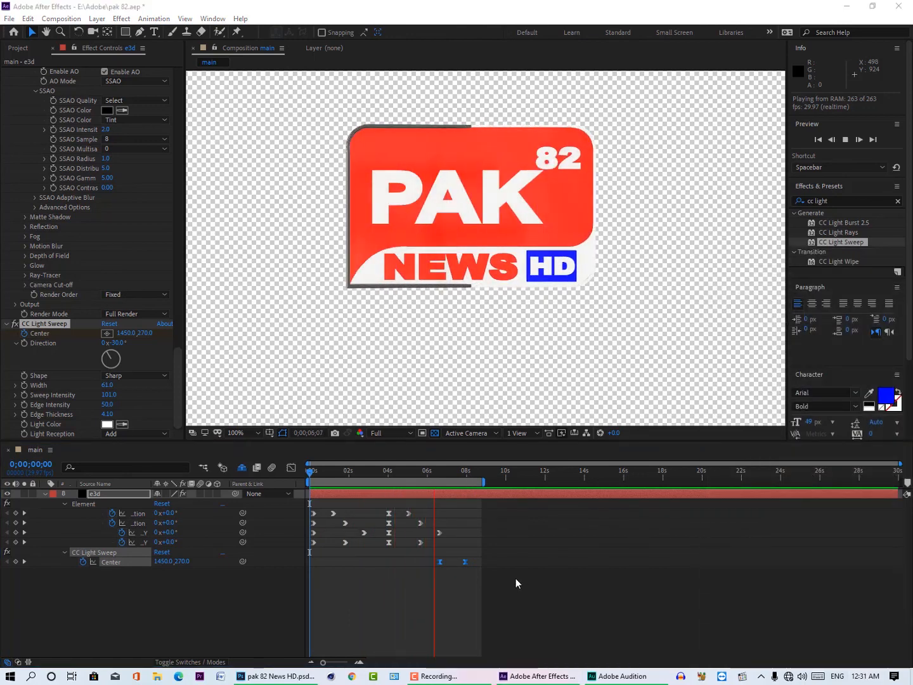